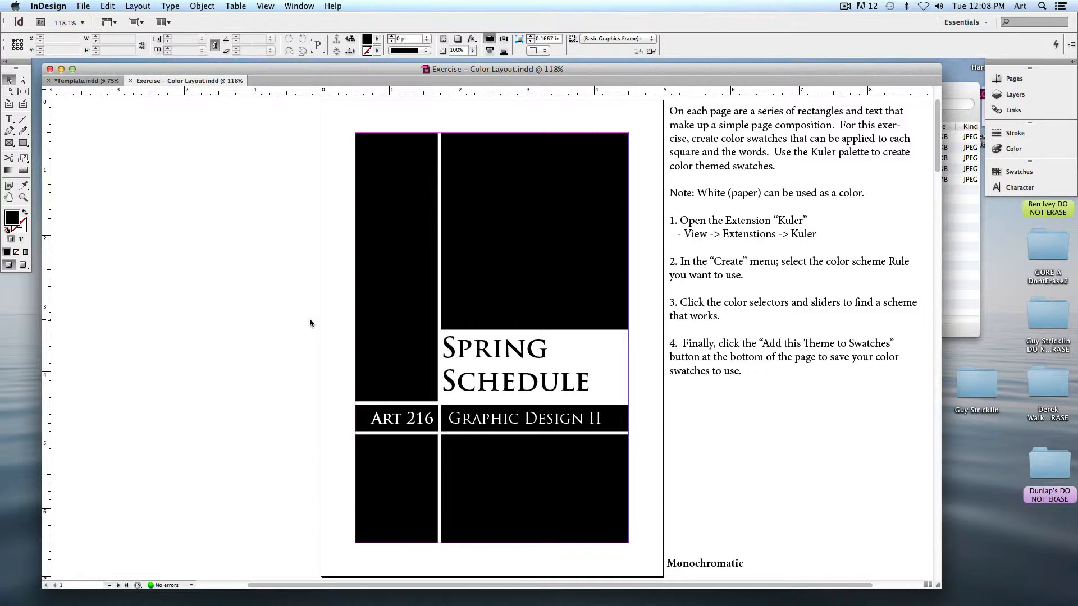
Review the exercise instructions and the page layouts labelled Monochromatic, Complimentary and Triad
{"action": "scroll", "coordinate": [448, 447], "scroll_direction": "down", "scroll_amount": 15}
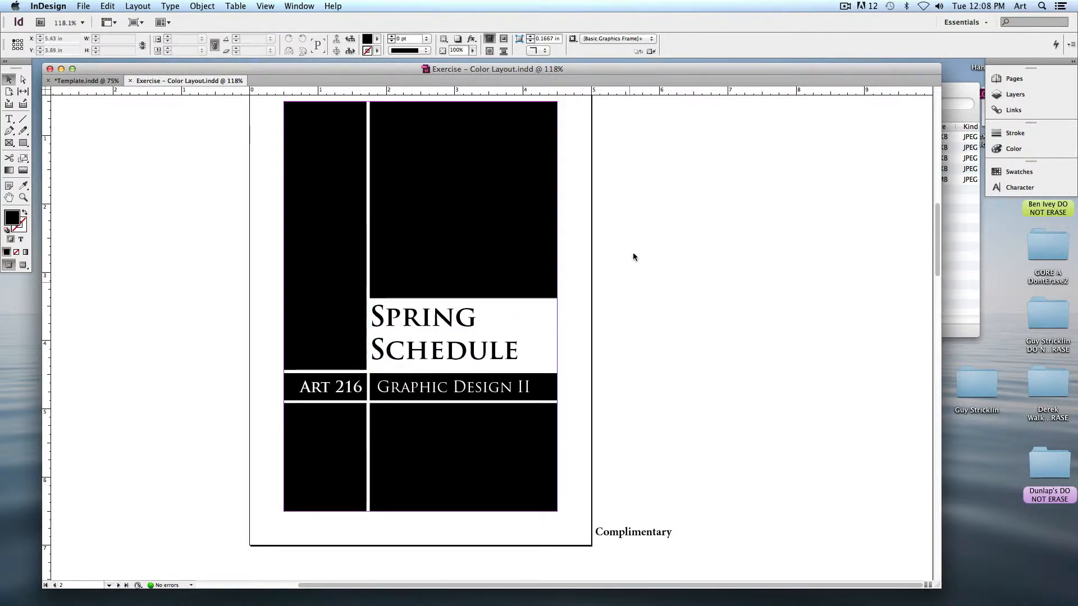
{"action": "scroll", "coordinate": [633, 257], "scroll_direction": "up", "scroll_amount": 10}
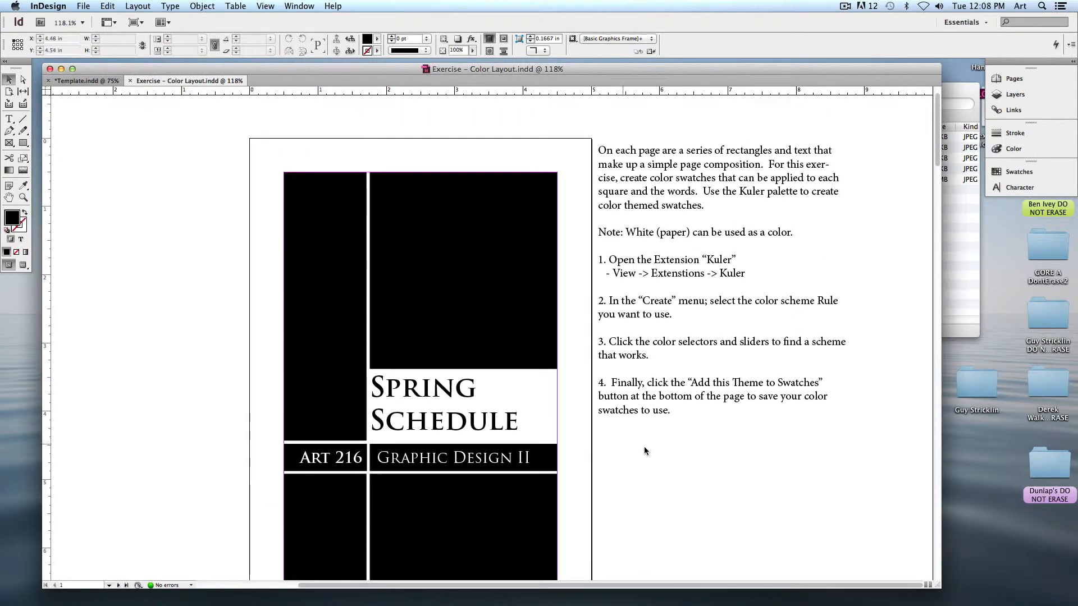
{"action": "scroll", "coordinate": [632, 444], "scroll_direction": "down", "scroll_amount": 1}
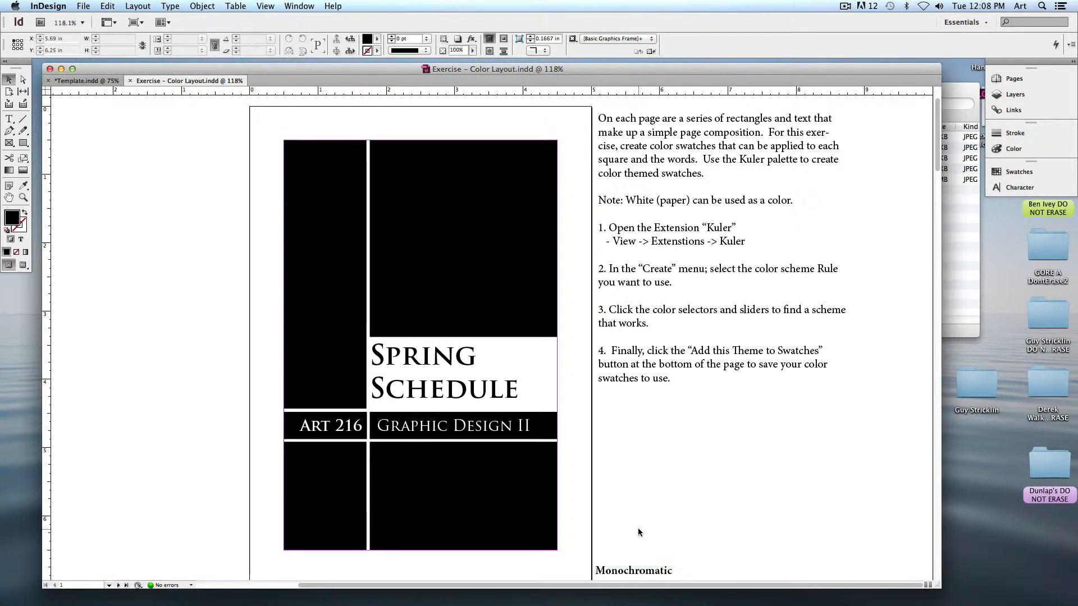
{"action": "scroll", "coordinate": [627, 550], "scroll_direction": "down", "scroll_amount": 1}
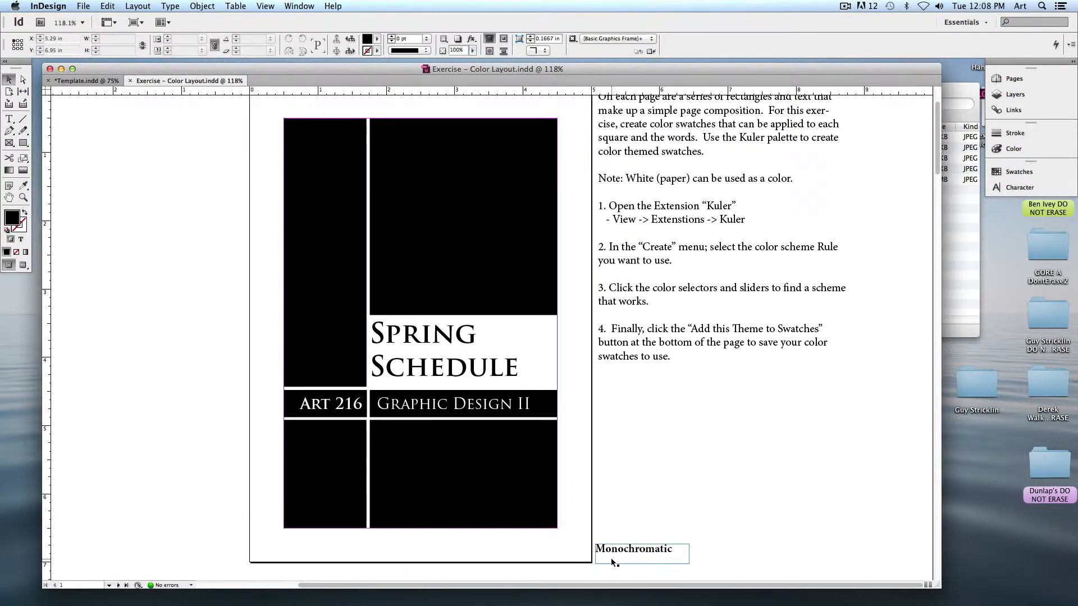
{"action": "scroll", "coordinate": [612, 560], "scroll_direction": "down", "scroll_amount": 20}
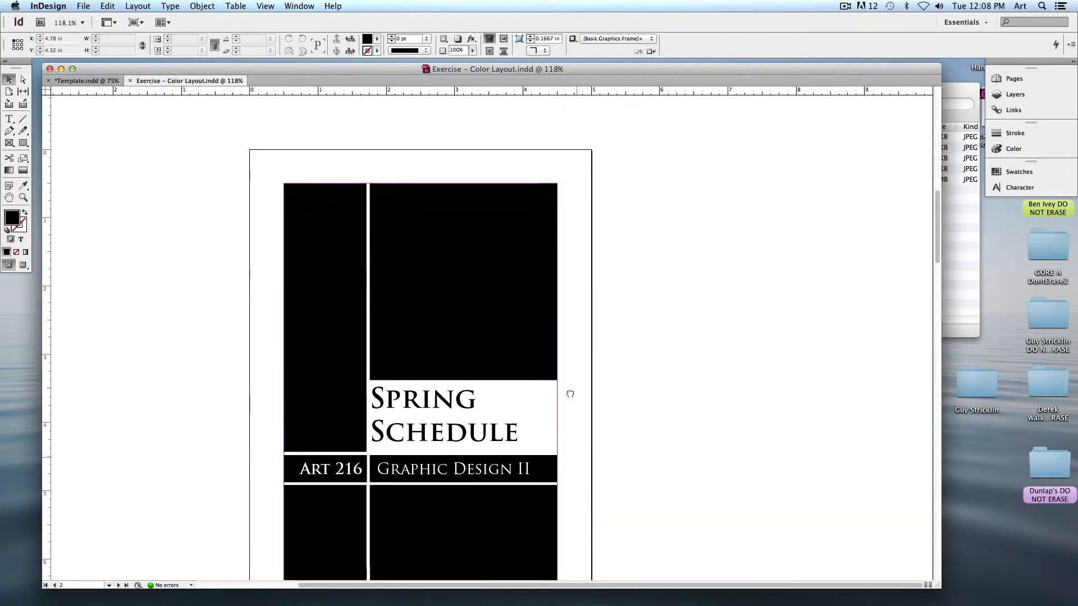
{"action": "scroll", "coordinate": [569, 394], "scroll_direction": "down", "scroll_amount": 20}
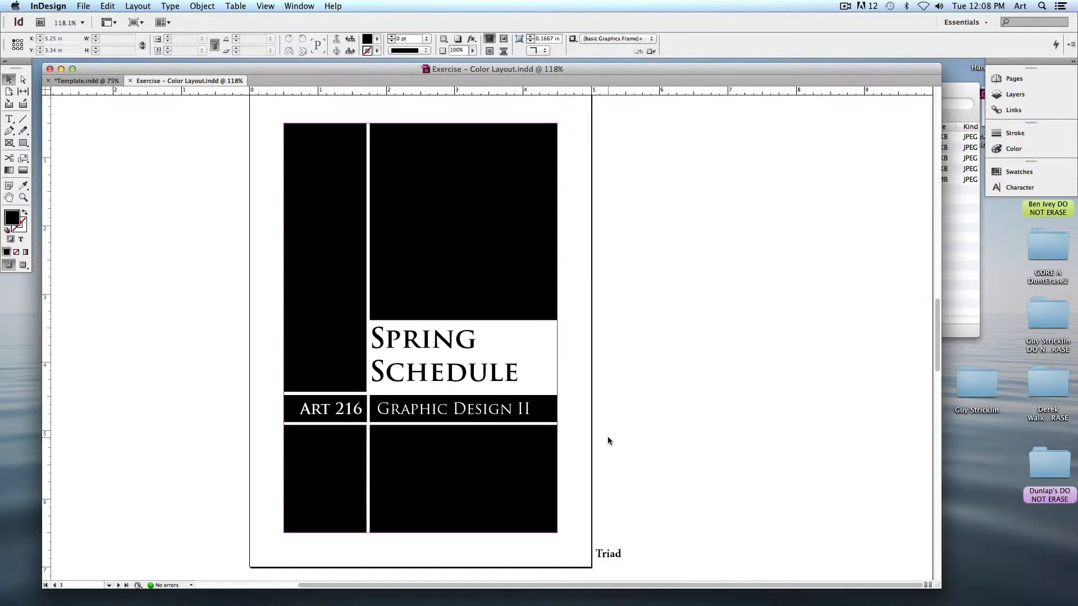
{"action": "scroll", "coordinate": [608, 436], "scroll_direction": "up", "scroll_amount": 20}
{"action": "scroll", "coordinate": [608, 441], "scroll_direction": "down", "scroll_amount": 2}
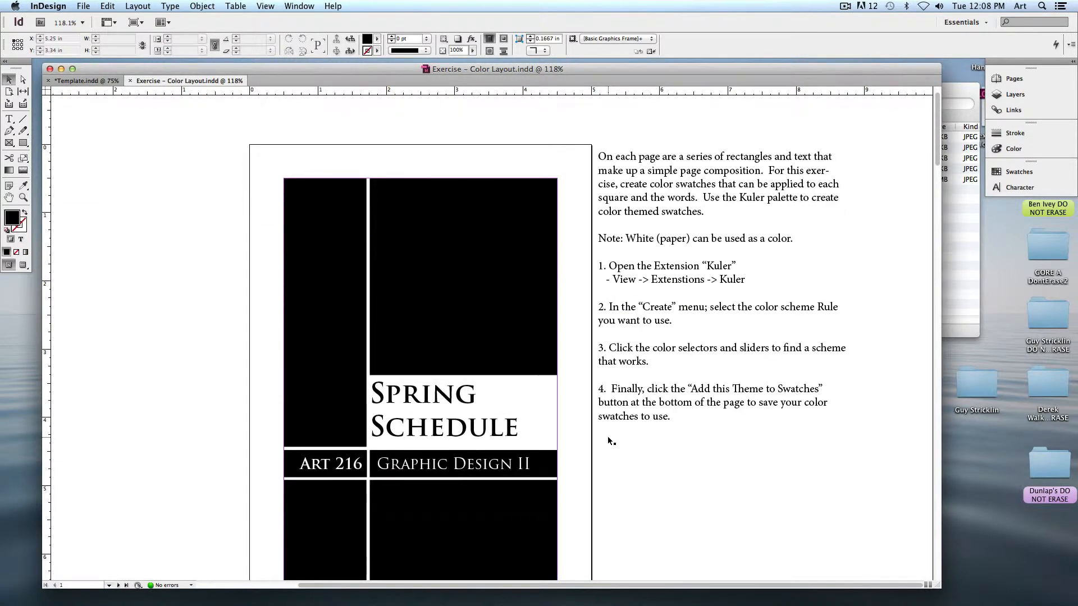
{"action": "left_click", "coordinate": [608, 436]}
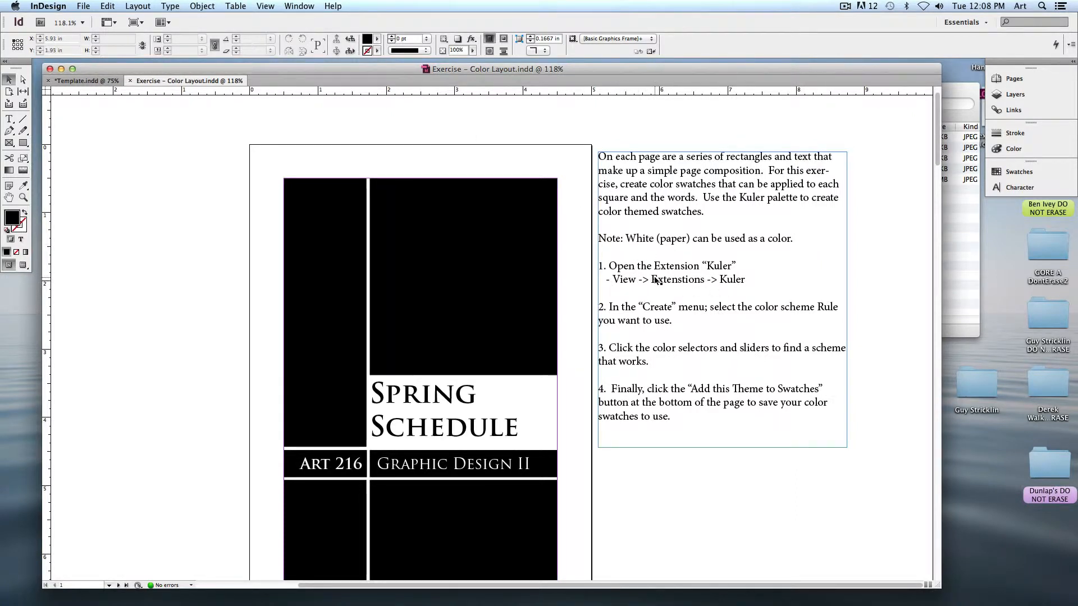
Open the Kuler extension and place its panel over the upper part of the first page
{"action": "left_click", "coordinate": [294, 5]}
{"action": "mouse_move", "coordinate": [292, 103]}
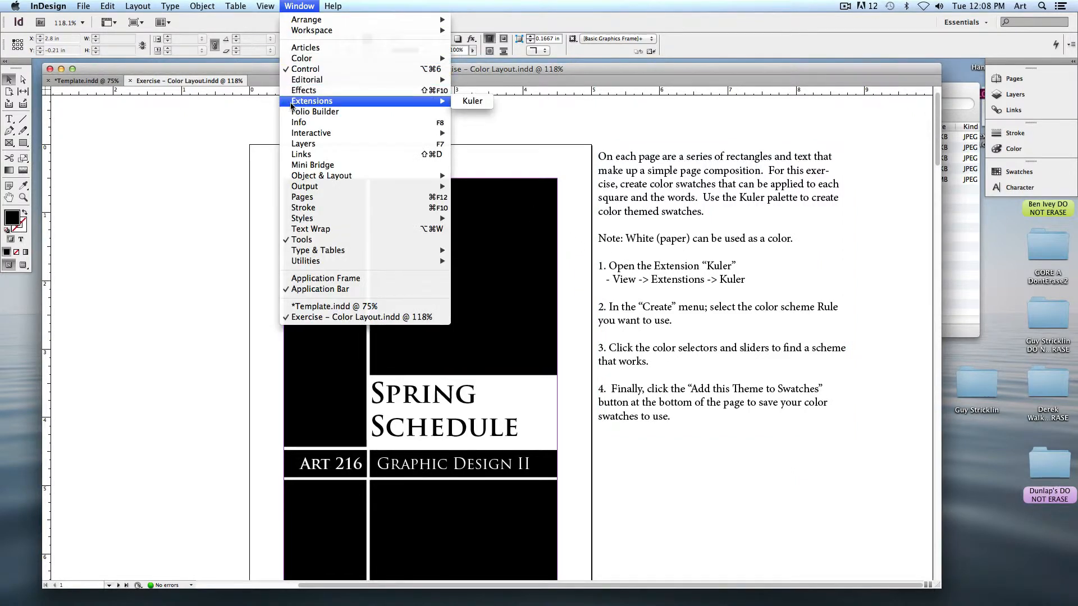
{"action": "left_click", "coordinate": [460, 102]}
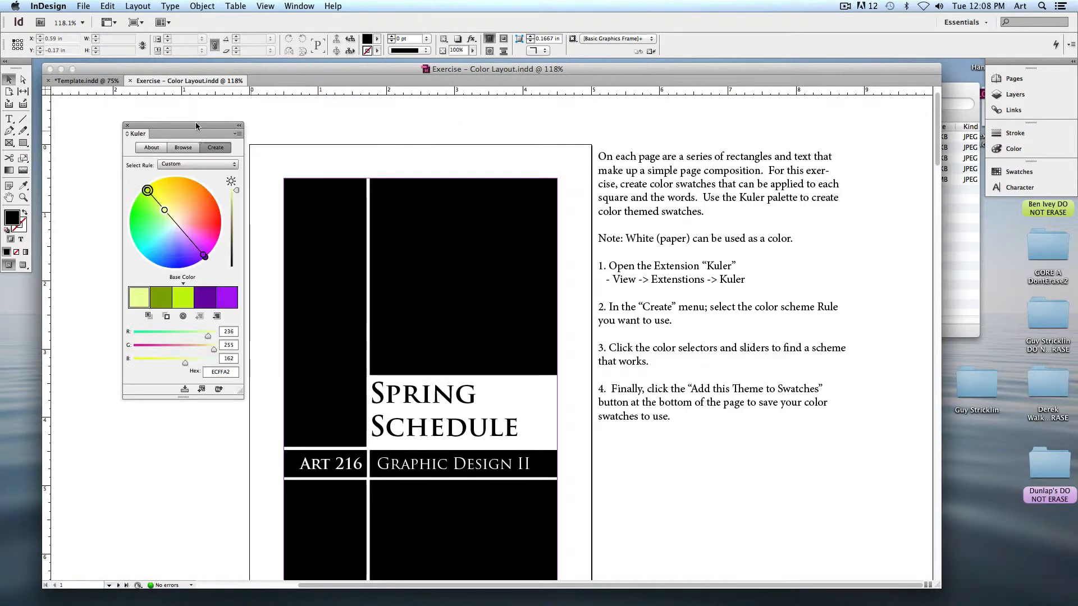
{"action": "left_click_drag", "start_coordinate": [185, 123], "coordinate": [286, 102]}
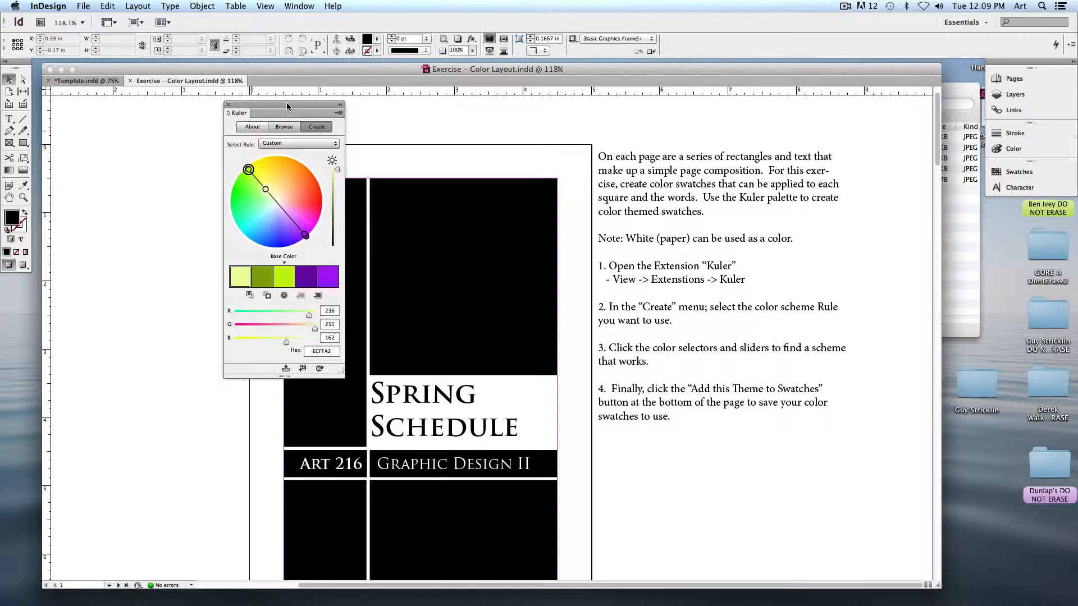
Try an Analogous color rule, shifting the base color to orange FC7800 and adjusting the neighboring colors' spread and saturation
{"action": "left_click", "coordinate": [281, 145]}
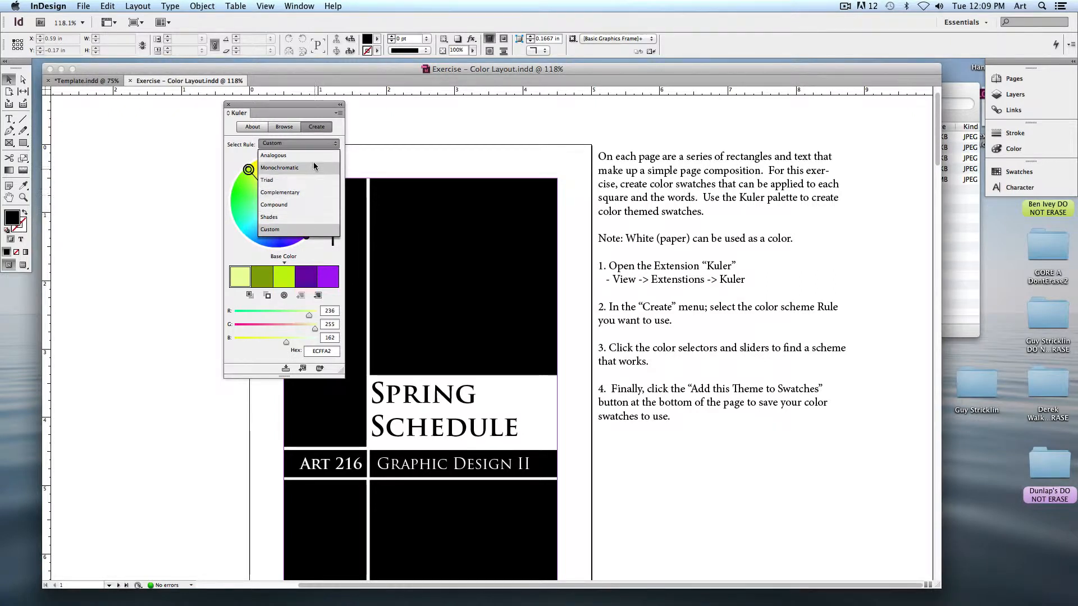
{"action": "left_click", "coordinate": [296, 155]}
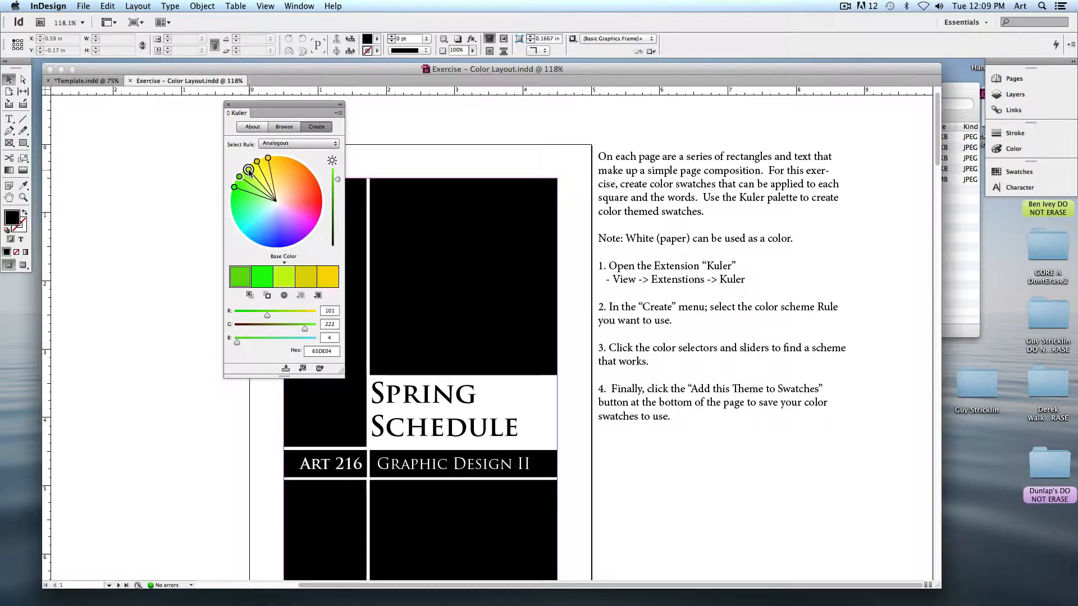
{"action": "mouse_move", "coordinate": [250, 171]}
{"action": "left_mouse_down"}
{"action": "mouse_move", "coordinate": [270, 160]}
{"action": "mouse_move", "coordinate": [296, 166]}
{"action": "mouse_move", "coordinate": [260, 161]}
{"action": "mouse_move", "coordinate": [235, 185]}
{"action": "mouse_move", "coordinate": [242, 237]}
{"action": "mouse_move", "coordinate": [289, 250]}
{"action": "mouse_move", "coordinate": [315, 230]}
{"action": "mouse_move", "coordinate": [321, 198]}
{"action": "mouse_move", "coordinate": [297, 163]}
{"action": "mouse_move", "coordinate": [312, 173]}
{"action": "mouse_move", "coordinate": [320, 211]}
{"action": "left_mouse_up"}
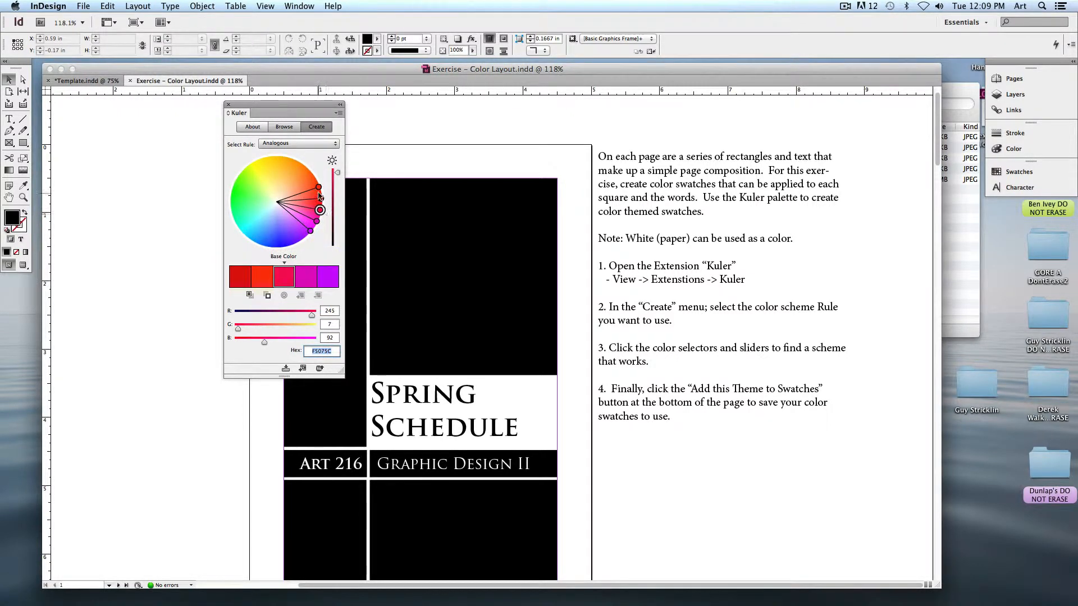
{"action": "left_click_drag", "start_coordinate": [318, 187], "coordinate": [287, 158]}
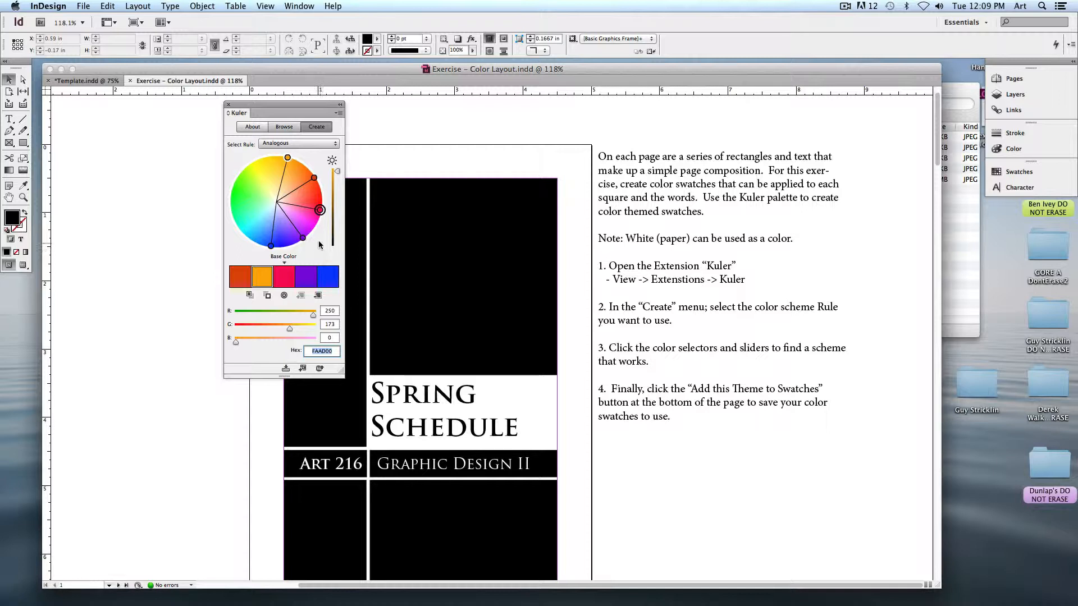
{"action": "mouse_move", "coordinate": [320, 210]}
{"action": "left_mouse_down"}
{"action": "mouse_move", "coordinate": [306, 167]}
{"action": "mouse_move", "coordinate": [337, 178]}
{"action": "mouse_move", "coordinate": [339, 194]}
{"action": "mouse_move", "coordinate": [339, 171]}
{"action": "left_mouse_up"}
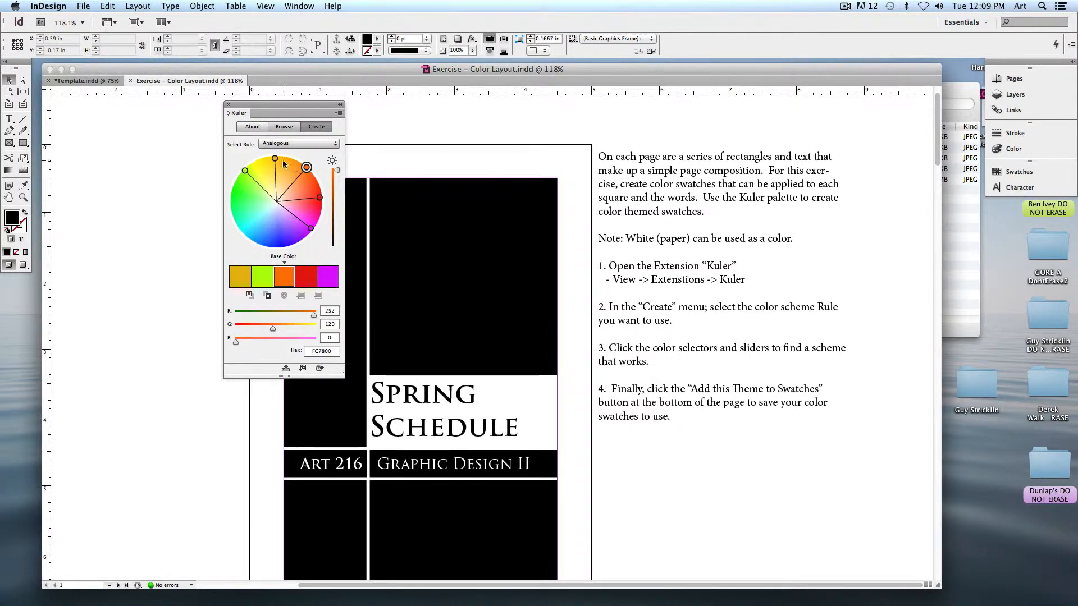
{"action": "mouse_move", "coordinate": [274, 158]}
{"action": "left_mouse_down"}
{"action": "mouse_move", "coordinate": [276, 185]}
{"action": "mouse_move", "coordinate": [277, 168]}
{"action": "left_mouse_up"}
{"action": "mouse_move", "coordinate": [319, 196]}
{"action": "left_mouse_down"}
{"action": "mouse_move", "coordinate": [313, 212]}
{"action": "mouse_move", "coordinate": [315, 196]}
{"action": "left_mouse_up"}
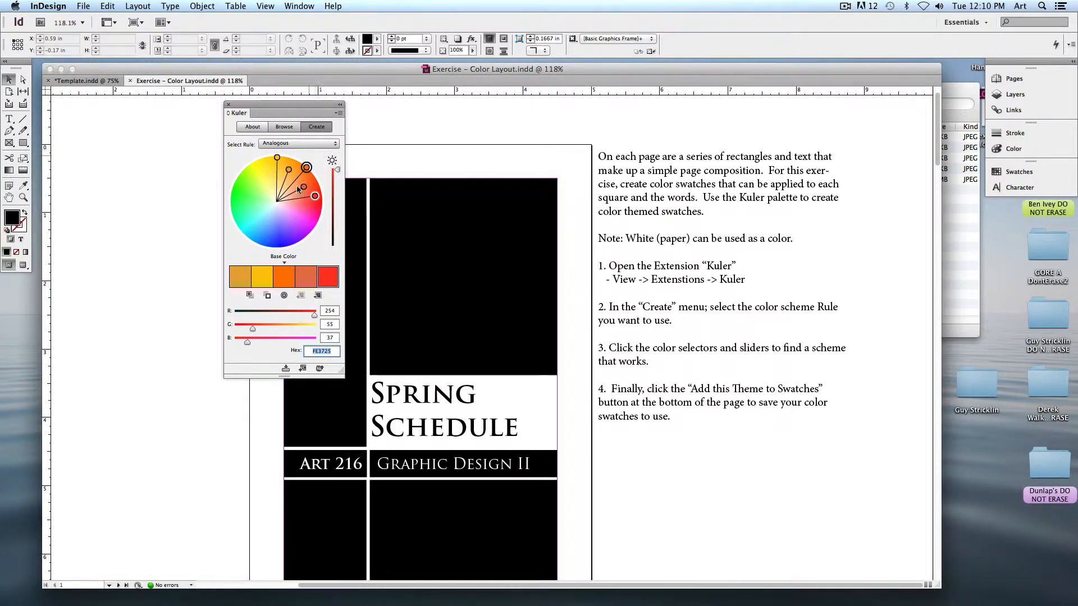
Create a Monochromatic yellow color scheme in Kuler and brighten its lightest color to F7F33E
{"action": "left_click", "coordinate": [299, 144]}
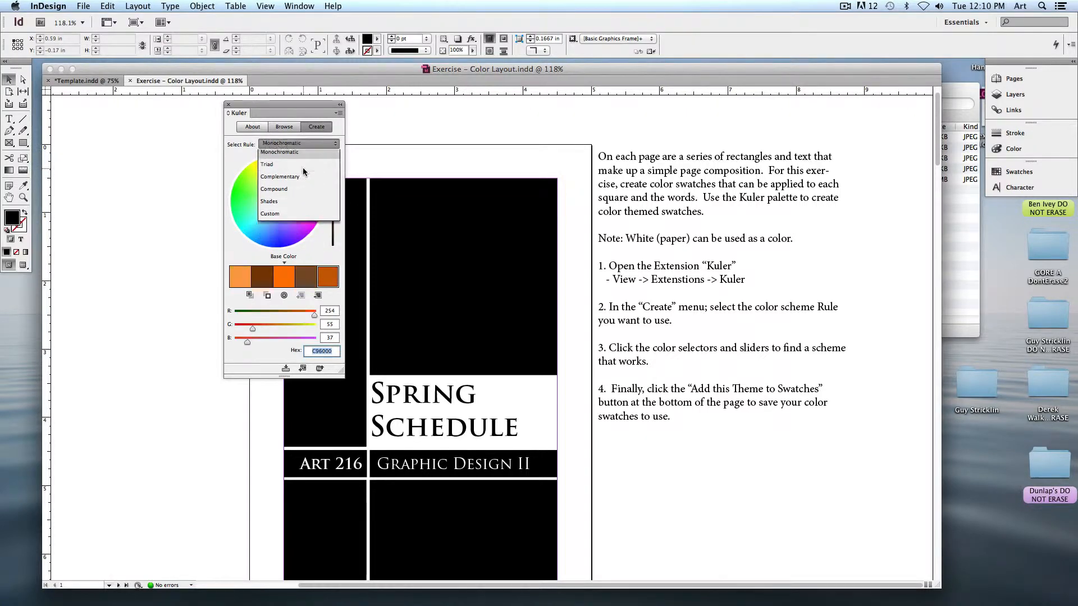
{"action": "left_click", "coordinate": [306, 168]}
{"action": "mouse_move", "coordinate": [308, 170]}
{"action": "left_mouse_down"}
{"action": "mouse_move", "coordinate": [317, 204]}
{"action": "mouse_move", "coordinate": [308, 164]}
{"action": "mouse_move", "coordinate": [280, 185]}
{"action": "mouse_move", "coordinate": [336, 189]}
{"action": "mouse_move", "coordinate": [336, 180]}
{"action": "mouse_move", "coordinate": [300, 166]}
{"action": "mouse_move", "coordinate": [319, 215]}
{"action": "mouse_move", "coordinate": [279, 243]}
{"action": "mouse_move", "coordinate": [245, 231]}
{"action": "left_mouse_up"}
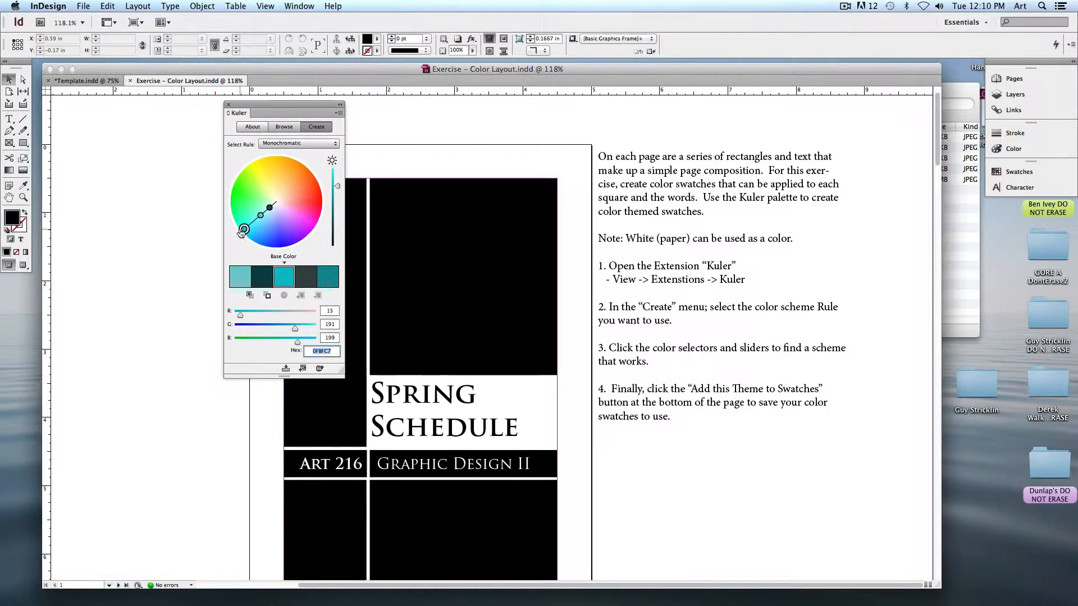
{"action": "mouse_move", "coordinate": [244, 230]}
{"action": "left_mouse_down"}
{"action": "mouse_move", "coordinate": [278, 247]}
{"action": "mouse_move", "coordinate": [295, 242]}
{"action": "mouse_move", "coordinate": [242, 223]}
{"action": "mouse_move", "coordinate": [234, 189]}
{"action": "mouse_move", "coordinate": [262, 160]}
{"action": "mouse_move", "coordinate": [310, 171]}
{"action": "mouse_move", "coordinate": [256, 170]}
{"action": "left_mouse_up"}
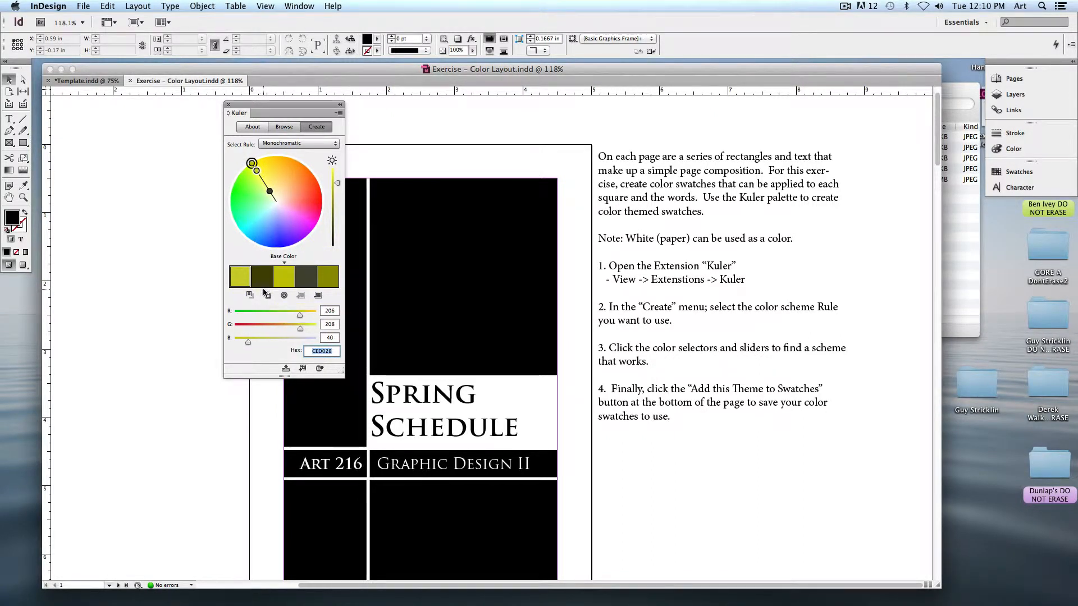
{"action": "left_click_drag", "start_coordinate": [270, 191], "coordinate": [260, 171]}
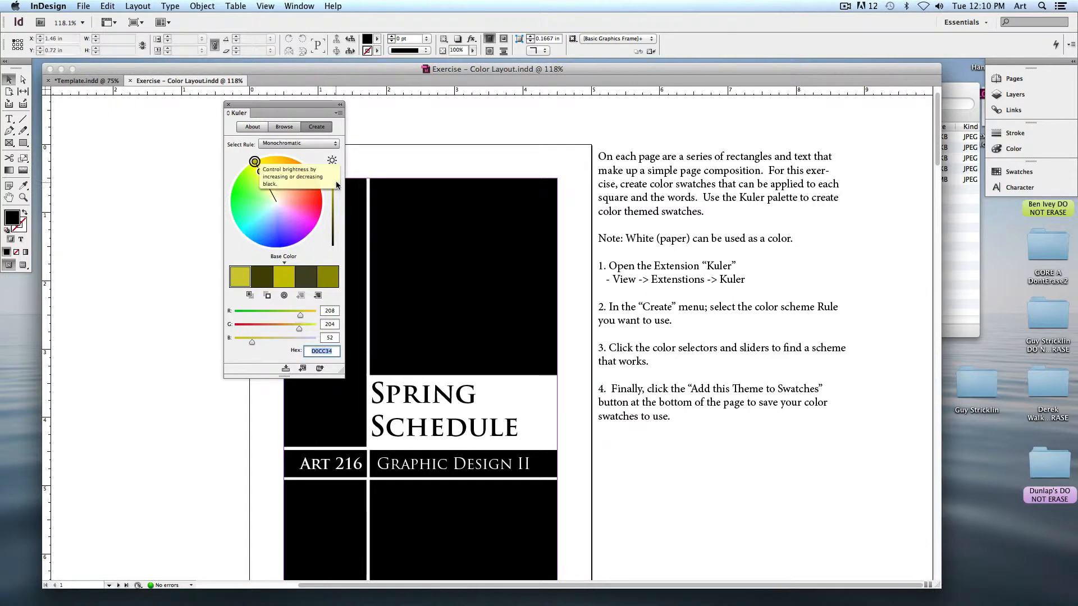
{"action": "left_click_drag", "start_coordinate": [336, 182], "coordinate": [338, 174]}
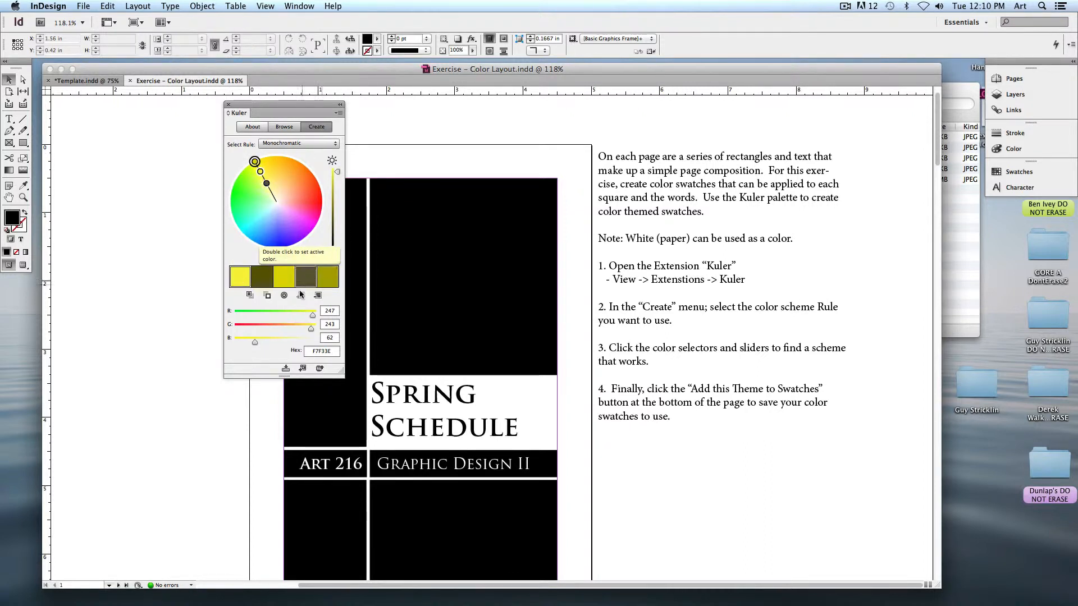
Add the yellow theme to the document's swatches and arrange the Swatches and Kuler panels clear of the page layout
{"action": "left_click", "coordinate": [303, 369]}
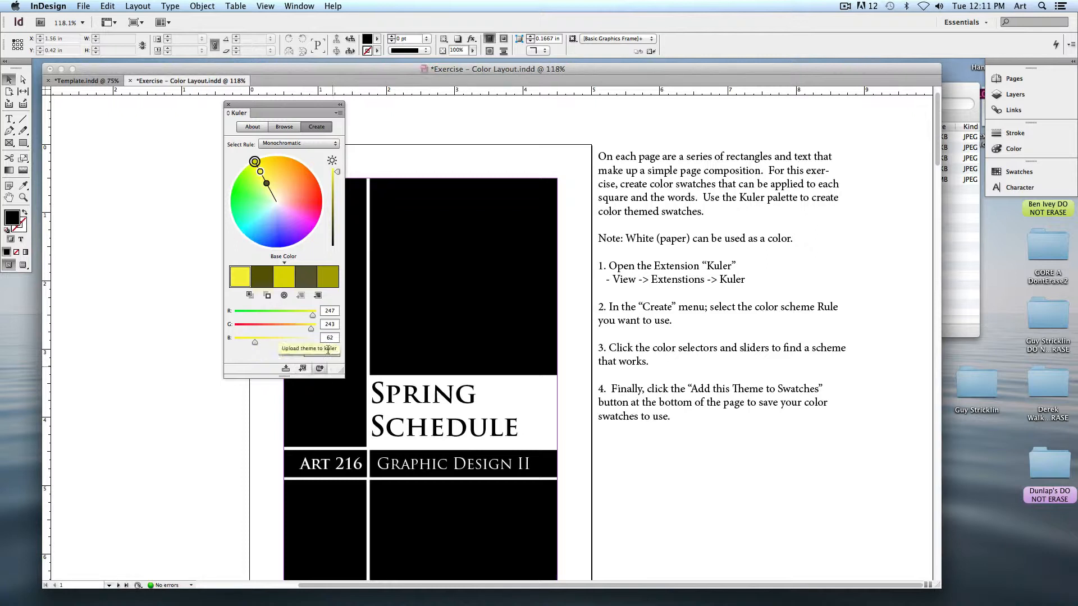
{"action": "left_click", "coordinate": [1020, 172]}
{"action": "left_click_drag", "start_coordinate": [888, 163], "coordinate": [769, 144]}
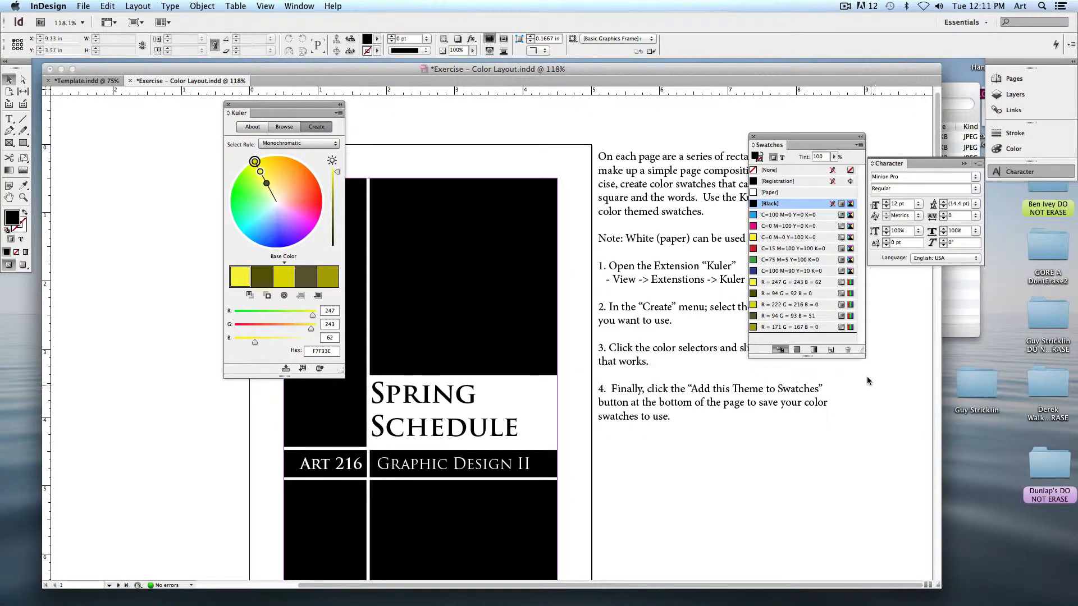
{"action": "left_click_drag", "start_coordinate": [862, 355], "coordinate": [864, 380]}
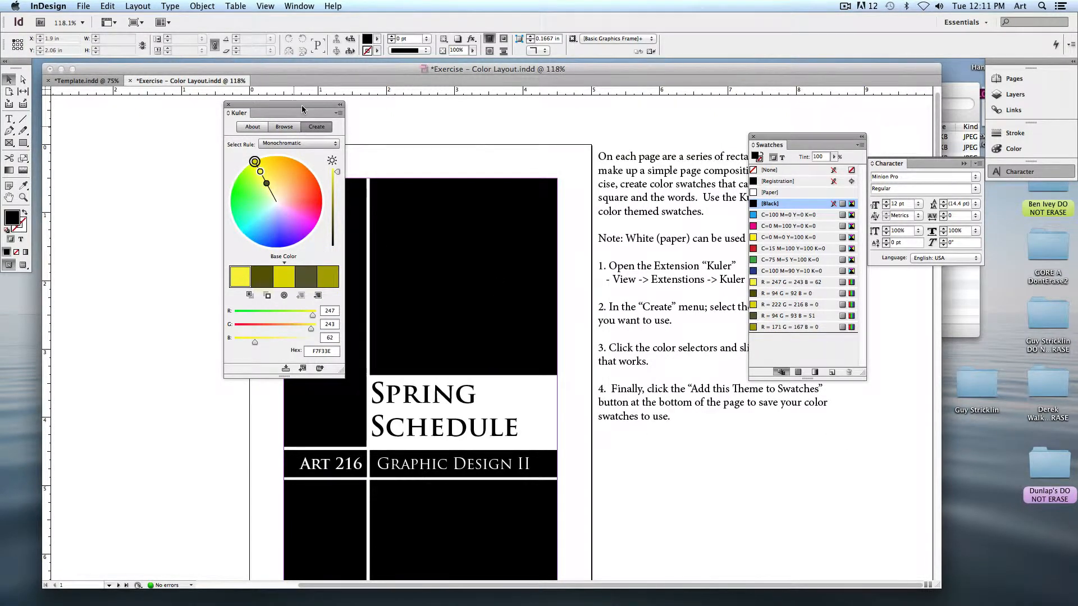
{"action": "left_click_drag", "start_coordinate": [302, 105], "coordinate": [180, 149]}
Test that the black rectangles on the Monochromatic page are separate objects by moving them individually and undoing each move
{"action": "scroll", "coordinate": [362, 215], "scroll_direction": "down", "scroll_amount": 2}
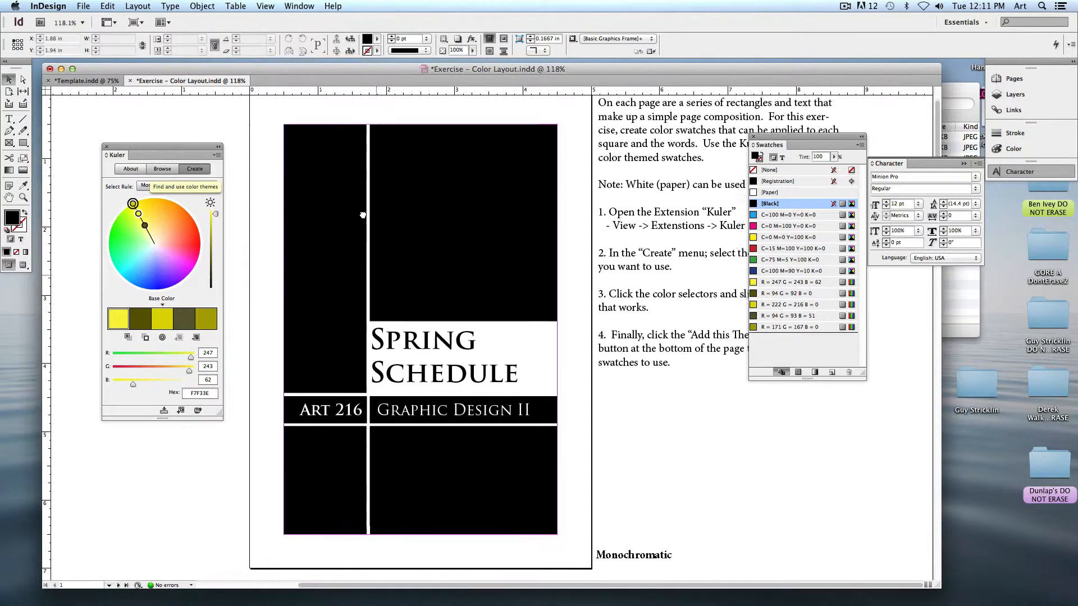
{"action": "scroll", "coordinate": [362, 215], "scroll_direction": "down", "scroll_amount": 1}
{"action": "left_click", "coordinate": [330, 191]}
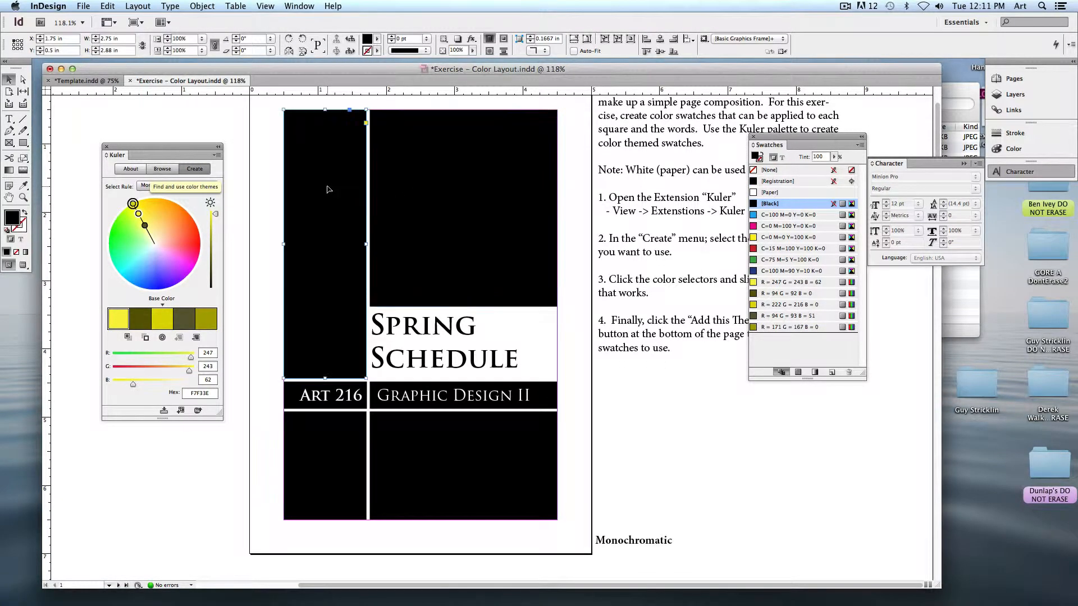
{"action": "left_click", "coordinate": [336, 436]}
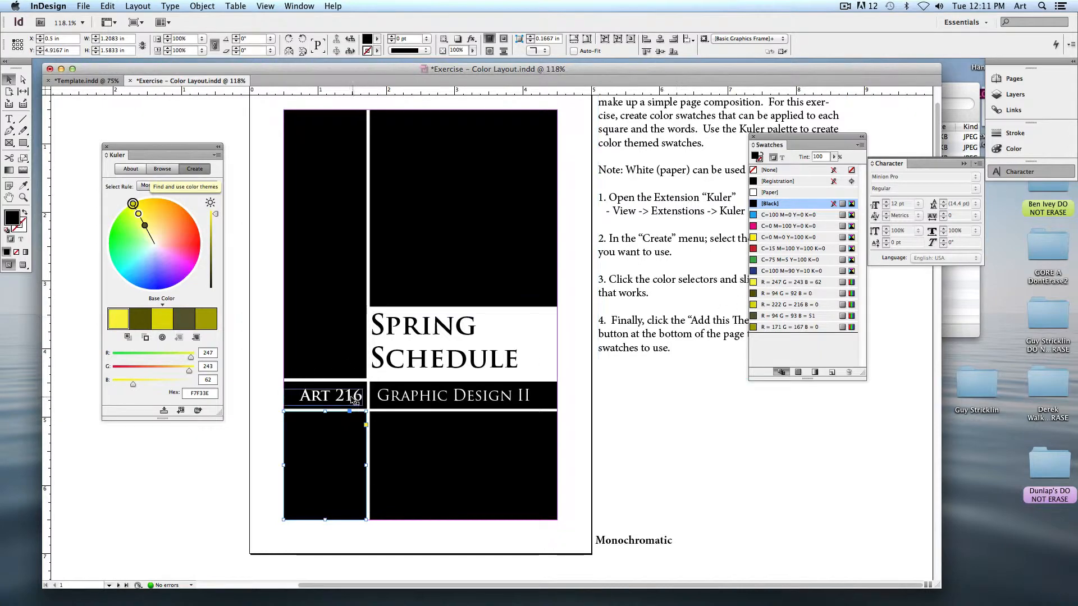
{"action": "left_click", "coordinate": [450, 234]}
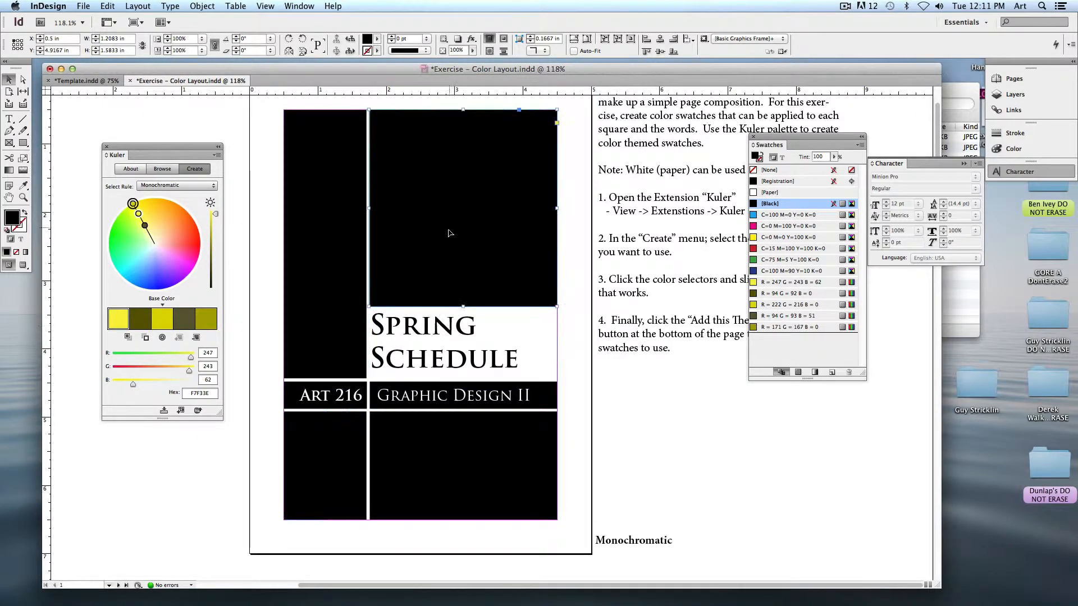
{"action": "left_click_drag", "start_coordinate": [418, 270], "coordinate": [471, 260]}
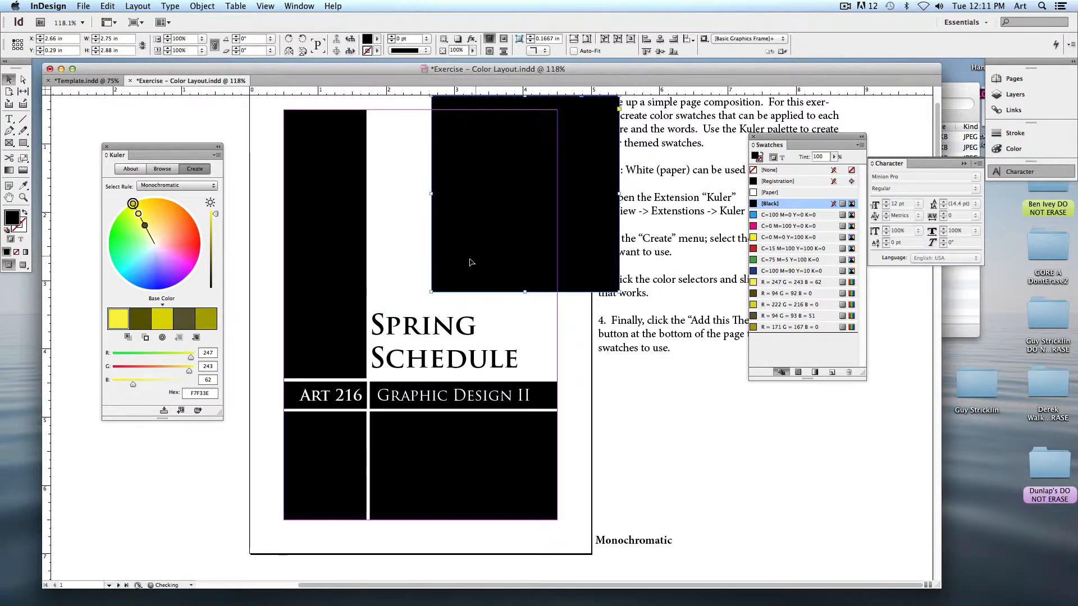
{"action": "key", "text": "super+z"}
{"action": "left_click_drag", "start_coordinate": [343, 258], "coordinate": [317, 230]}
{"action": "key", "text": "super+z"}
{"action": "left_click_drag", "start_coordinate": [339, 444], "coordinate": [283, 459]}
{"action": "key", "text": "super+z"}
{"action": "left_click_drag", "start_coordinate": [422, 460], "coordinate": [467, 482]}
{"action": "key", "text": "super+z"}
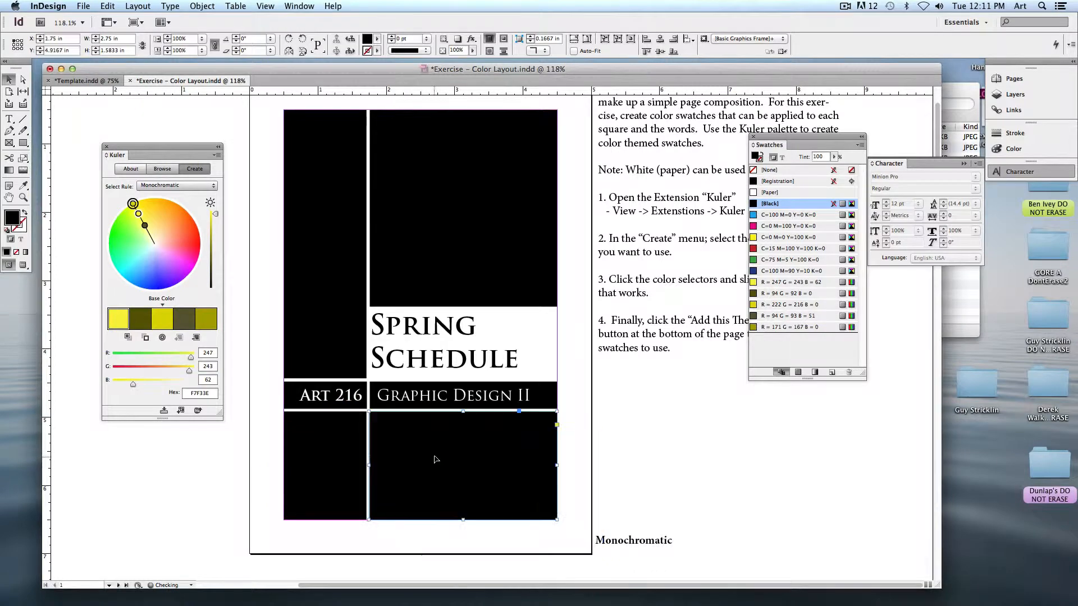
{"action": "left_click_drag", "start_coordinate": [302, 391], "coordinate": [233, 444]}
{"action": "key", "text": "super+z"}
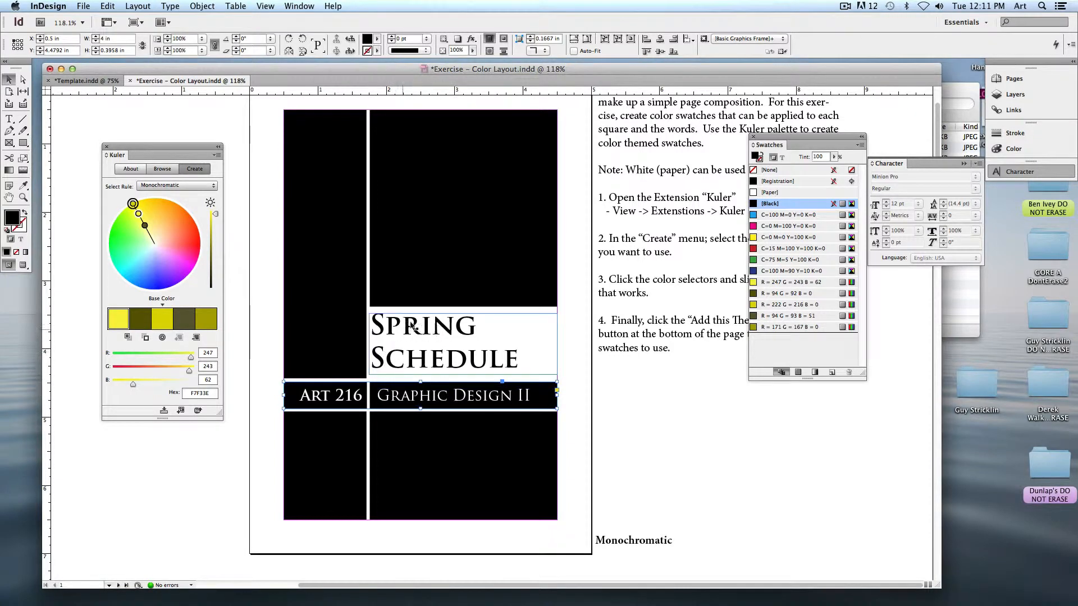
Fill the page's upper-right rectangle with swatch R=94 G=92 B=0 and the lower-left rectangle with R=171 G=167 B=0
{"action": "left_click", "coordinate": [409, 202]}
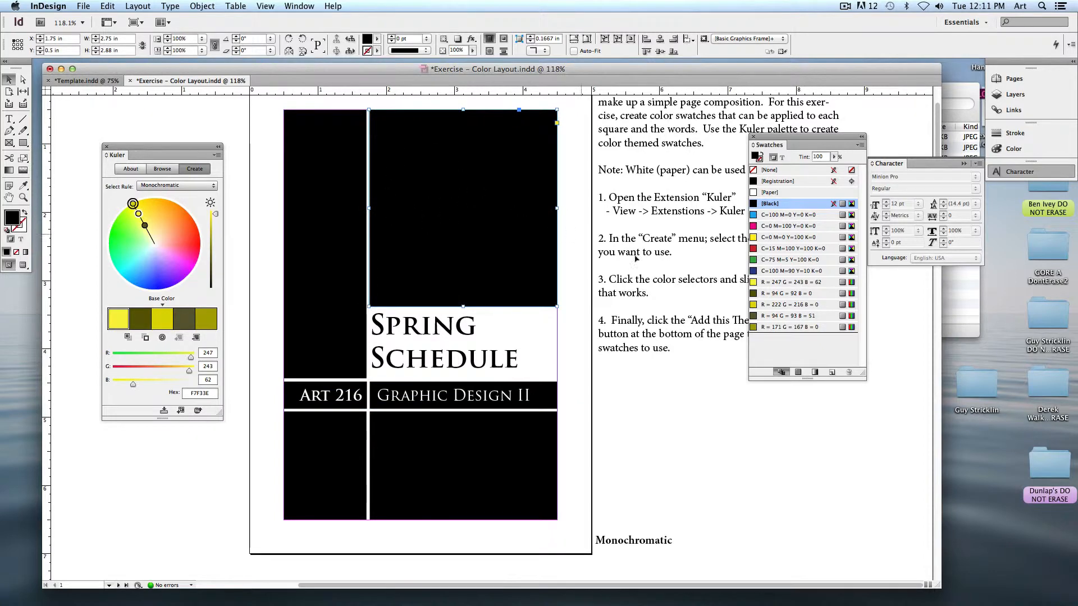
{"action": "left_click", "coordinate": [773, 293]}
{"action": "left_click", "coordinate": [360, 434]}
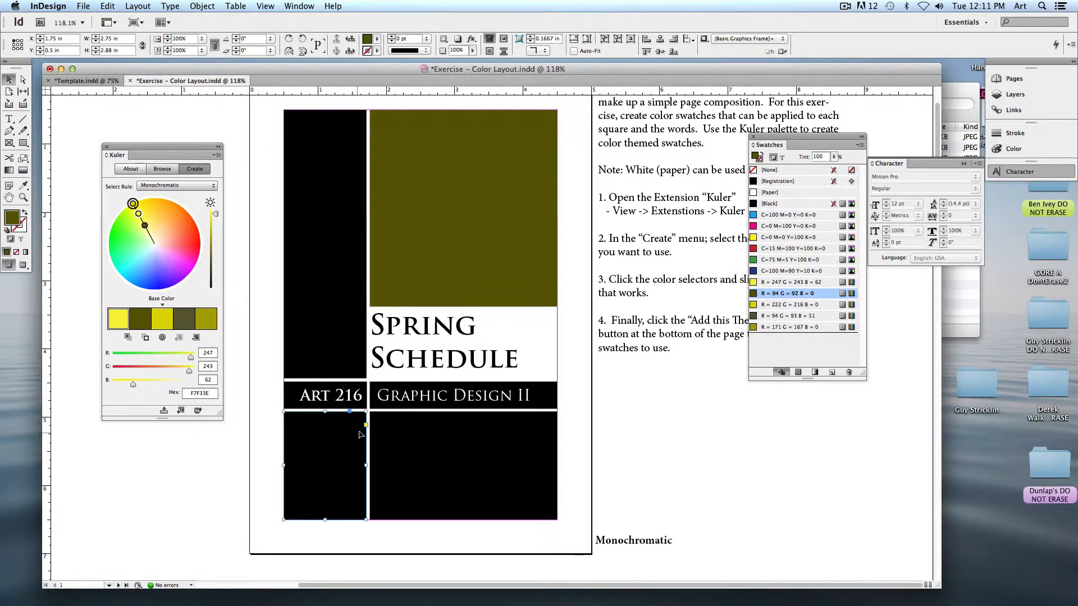
{"action": "left_click", "coordinate": [788, 315]}
{"action": "left_click", "coordinate": [787, 326]}
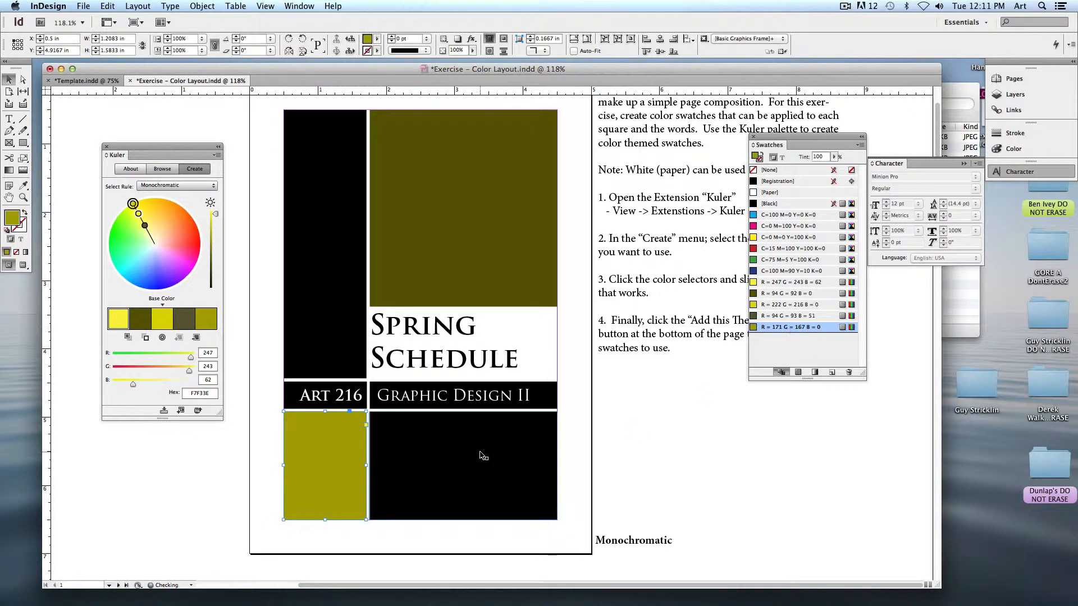
Fill the Monochromatic page's lower-right rectangle with swatch R=222 G=216 B=0 and the tall left rectangle with R=247 G=243 B=62
{"action": "left_click", "coordinate": [481, 456]}
{"action": "left_click", "coordinate": [777, 304]}
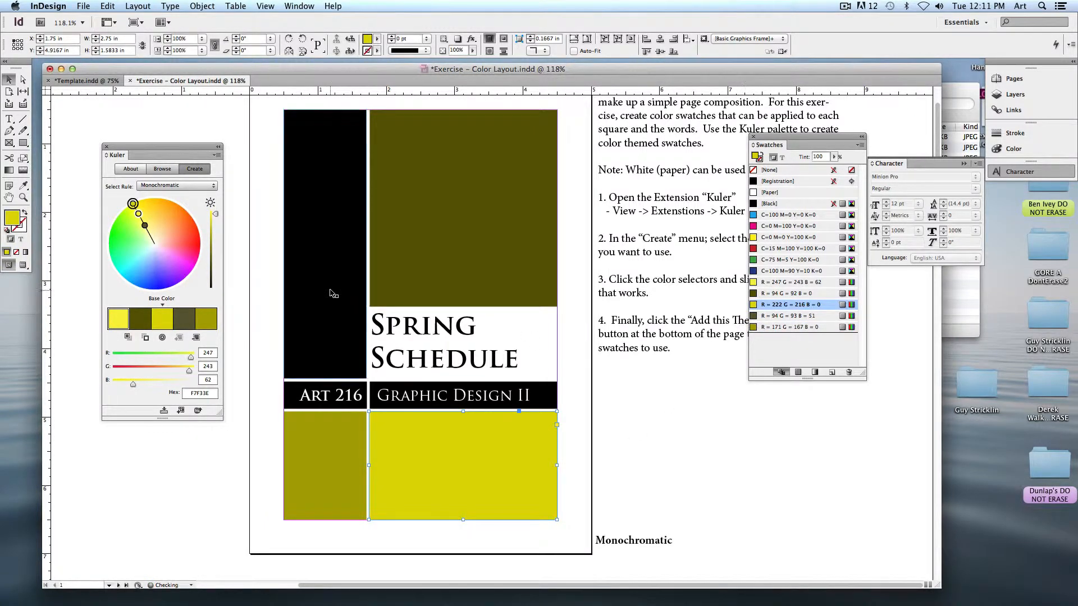
{"action": "left_click", "coordinate": [332, 293]}
{"action": "left_click", "coordinate": [788, 281]}
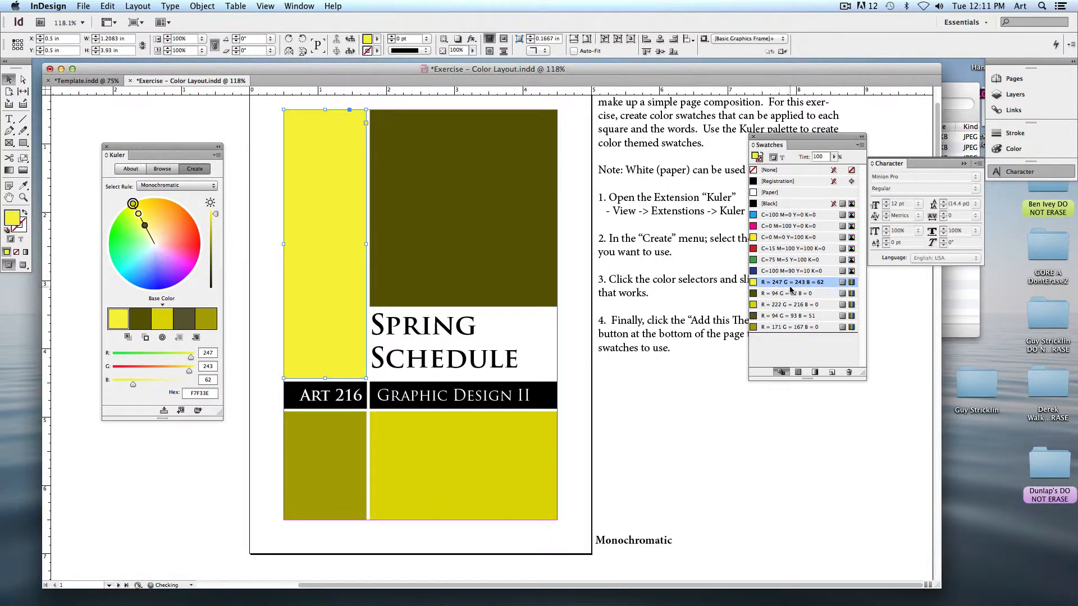
{"action": "left_click", "coordinate": [676, 432]}
Fill the horizontal band behind Art 216 and Graphic Design II with swatch R=94 G=93 B=51
{"action": "left_click", "coordinate": [551, 392]}
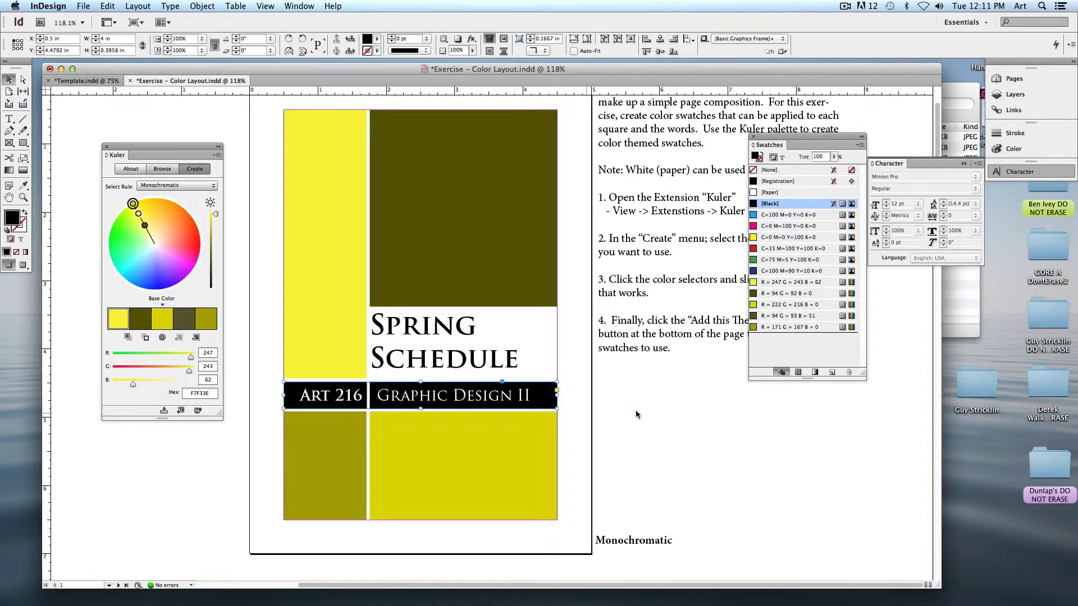
{"action": "left_click", "coordinate": [770, 316]}
{"action": "left_click", "coordinate": [722, 433]}
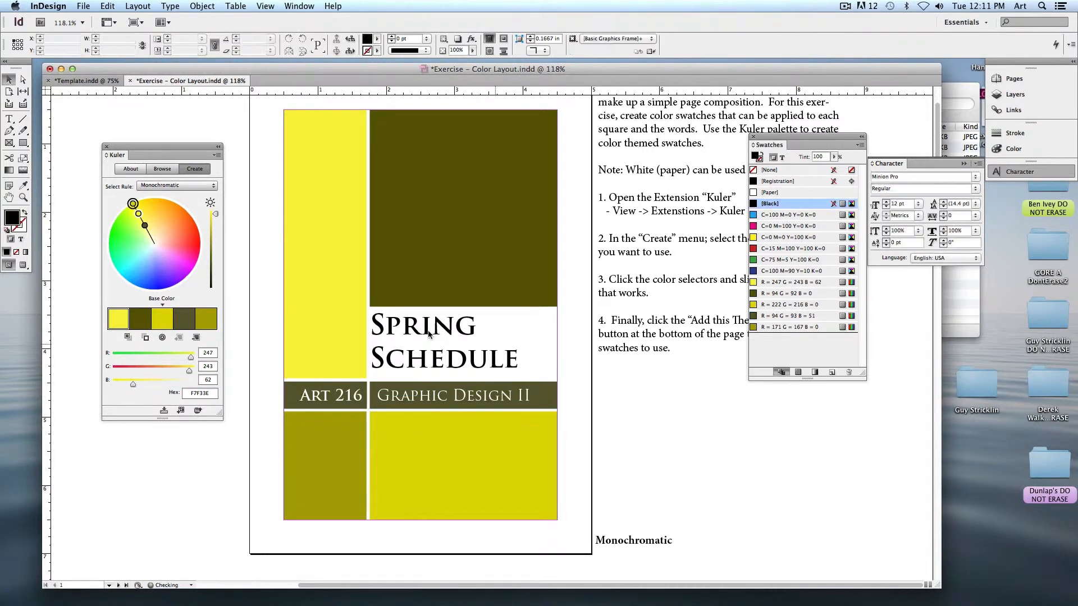
Color the Spring Schedule title text with swatch R=94 G=92 B=0 and deselect it
{"action": "double_click", "coordinate": [531, 344]}
{"action": "key", "text": "super+a"}
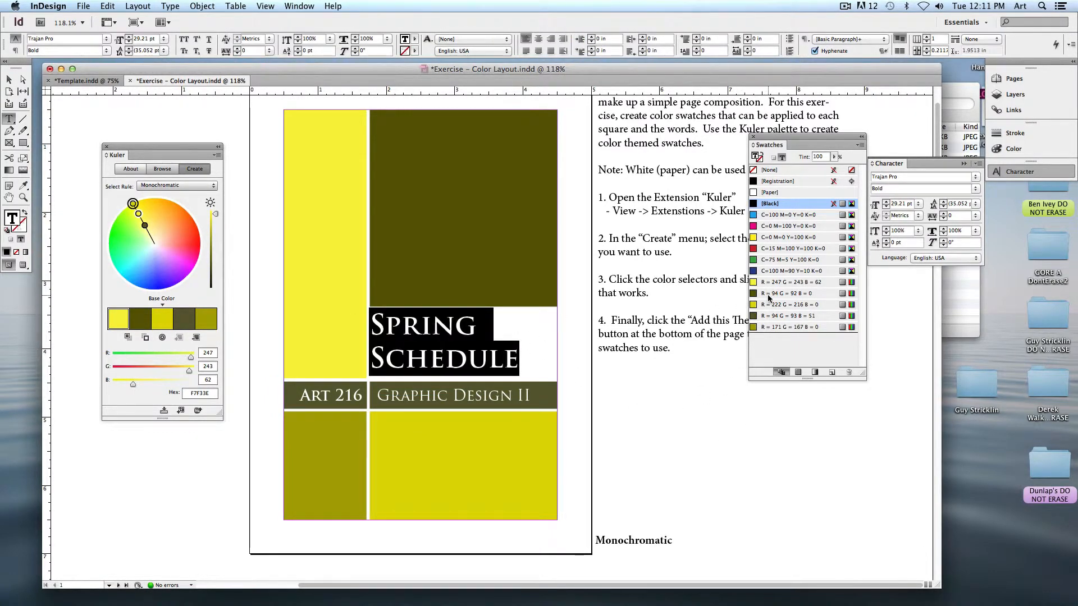
{"action": "left_click", "coordinate": [768, 293]}
{"action": "key", "text": "Escape"}
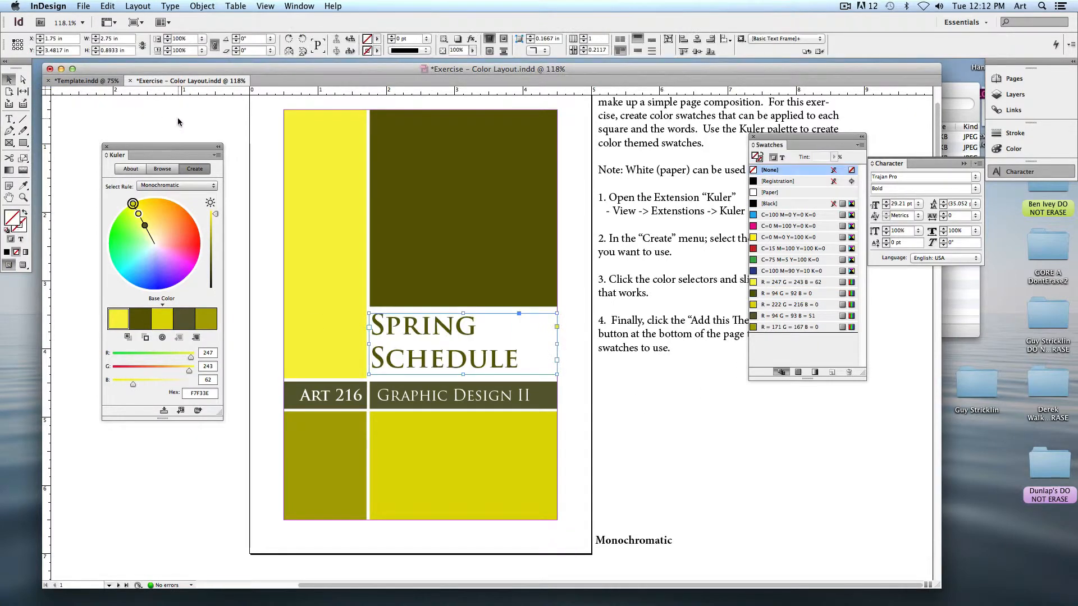
{"action": "left_click", "coordinate": [178, 119]}
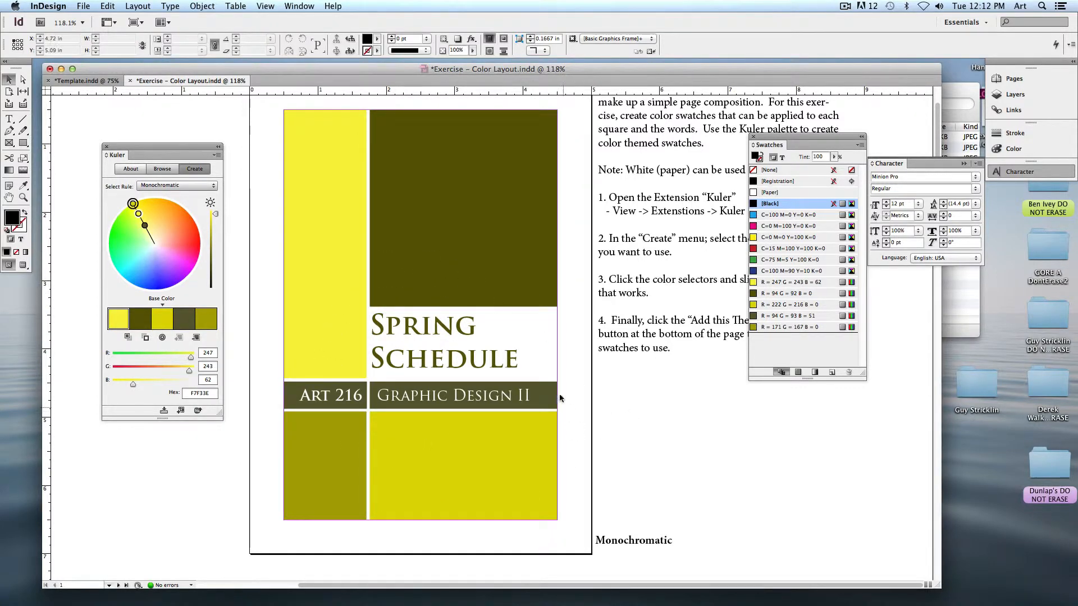
For the Complimentary page, create a Complementary cyan and orange scheme in Kuler, with orange at R 222, G 91, B 0, and add it to the swatches
{"action": "left_click_drag", "start_coordinate": [521, 447], "coordinate": [521, 240]}
{"action": "scroll", "coordinate": [521, 239], "scroll_direction": "down", "scroll_amount": 10}
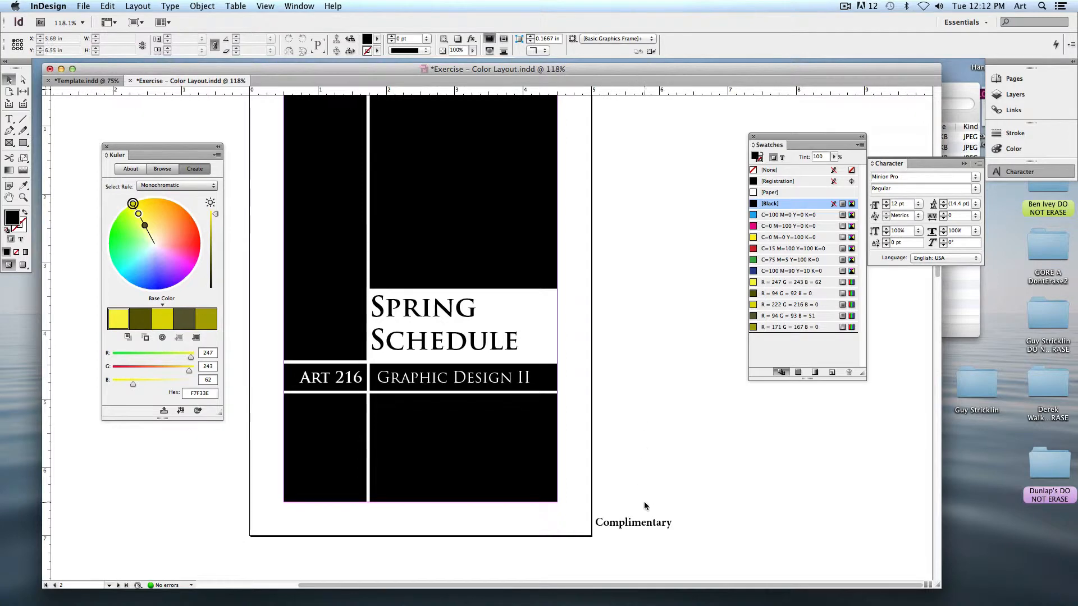
{"action": "left_click", "coordinate": [164, 186]}
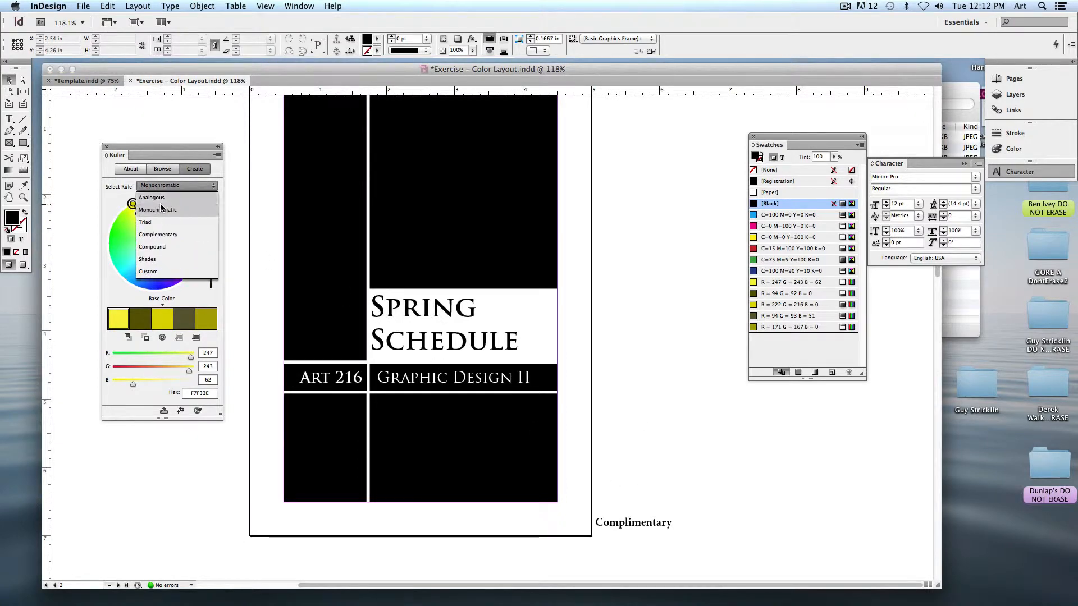
{"action": "left_click", "coordinate": [164, 234]}
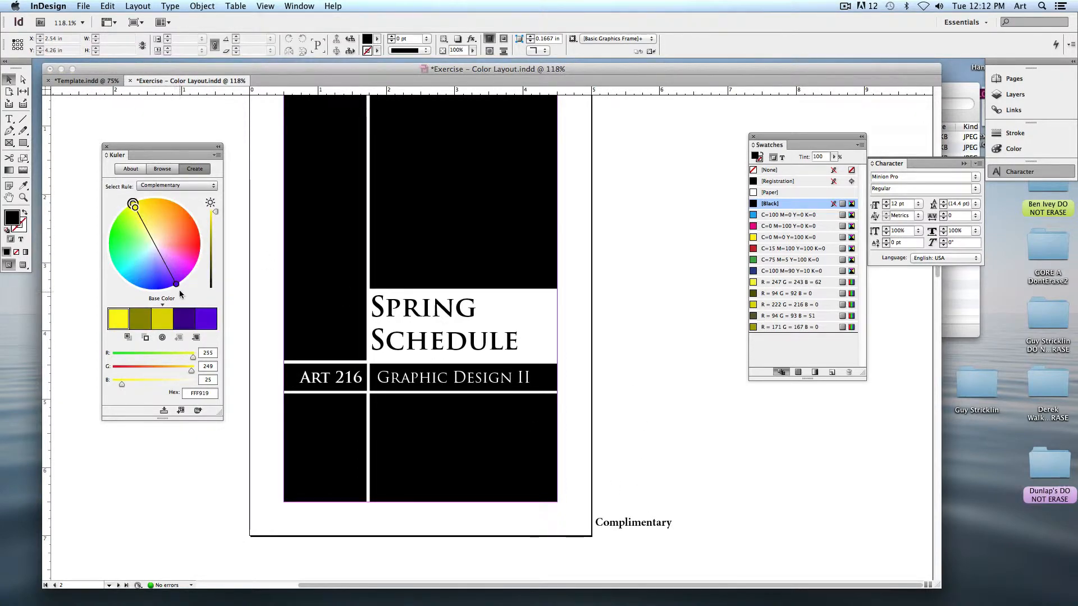
{"action": "mouse_move", "coordinate": [179, 290]}
{"action": "left_mouse_down"}
{"action": "mouse_move", "coordinate": [199, 258]}
{"action": "mouse_move", "coordinate": [188, 212]}
{"action": "left_mouse_up"}
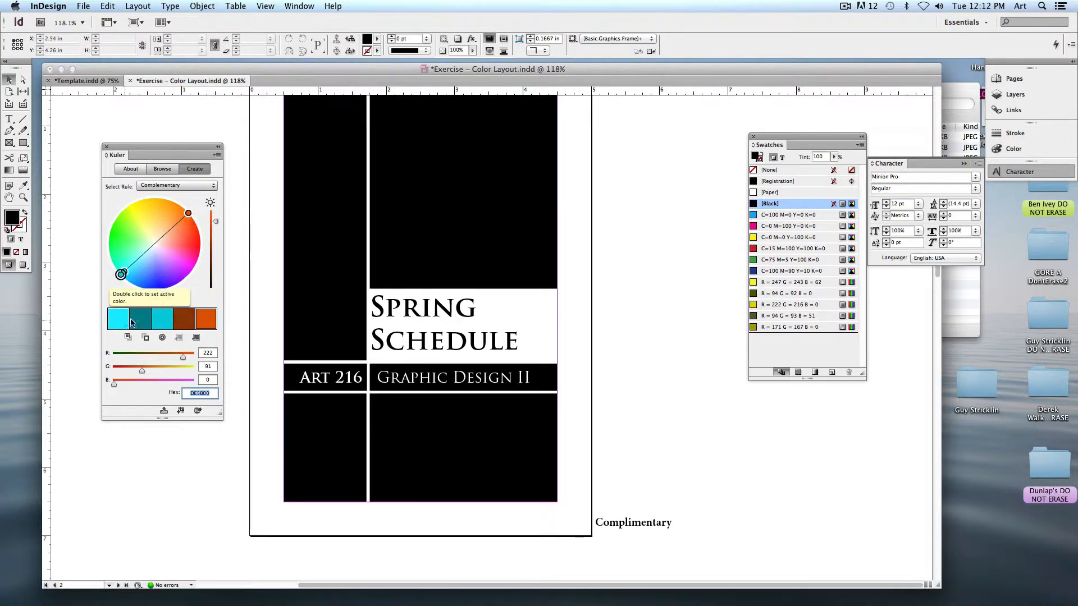
{"action": "left_click", "coordinate": [182, 412]}
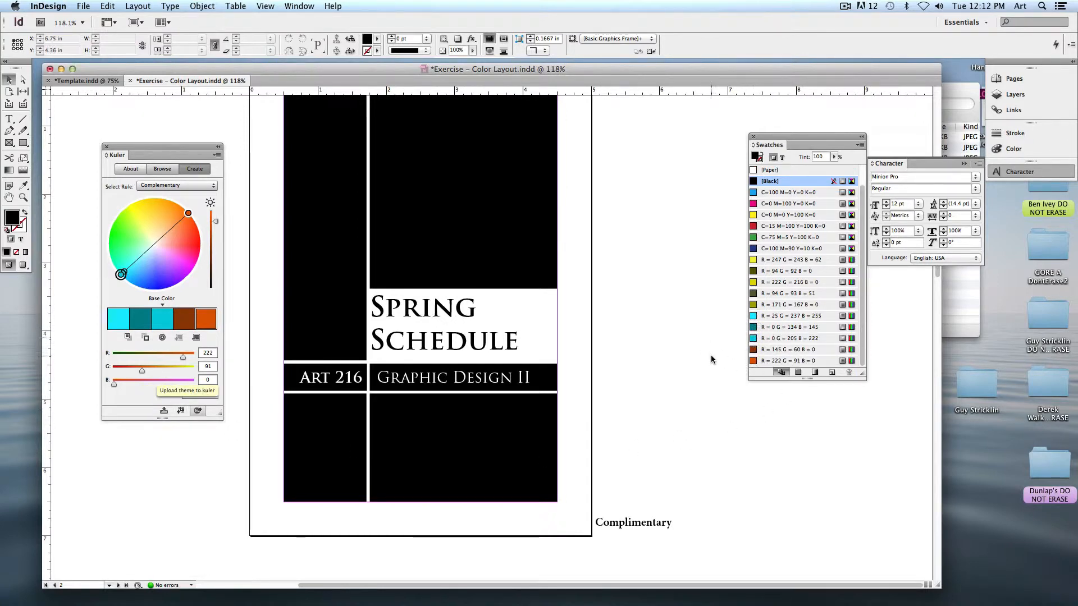
Fill the Complimentary page's upper-right rectangle with swatch R=0 G=134 B=145 and the lower-left rectangle with R=25 G=237 B=255
{"action": "left_click", "coordinate": [474, 212]}
{"action": "left_click", "coordinate": [759, 328]}
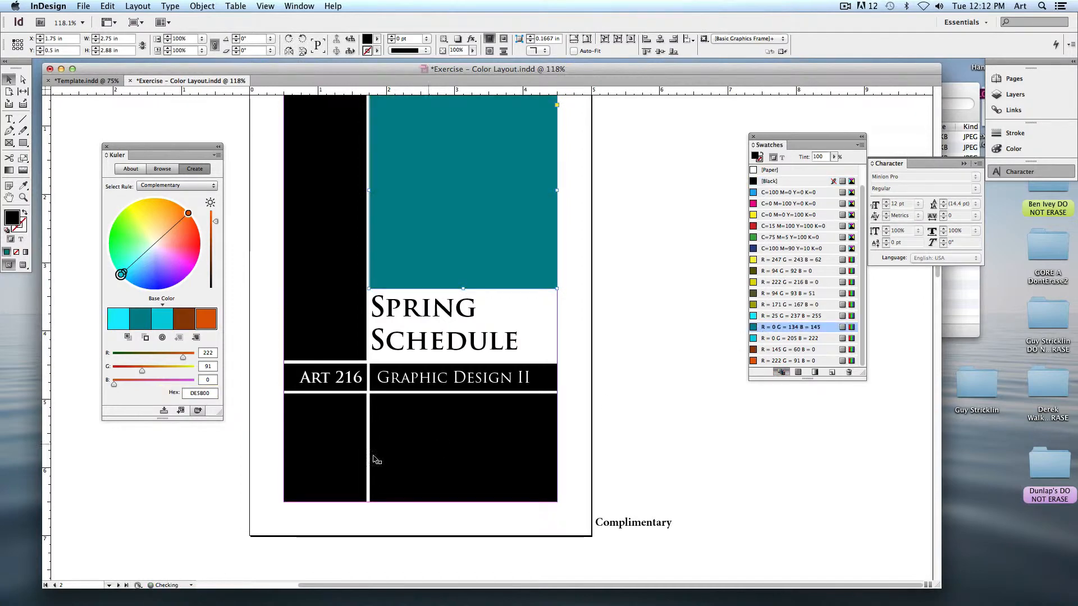
{"action": "left_click", "coordinate": [371, 458]}
{"action": "left_click", "coordinate": [786, 315]}
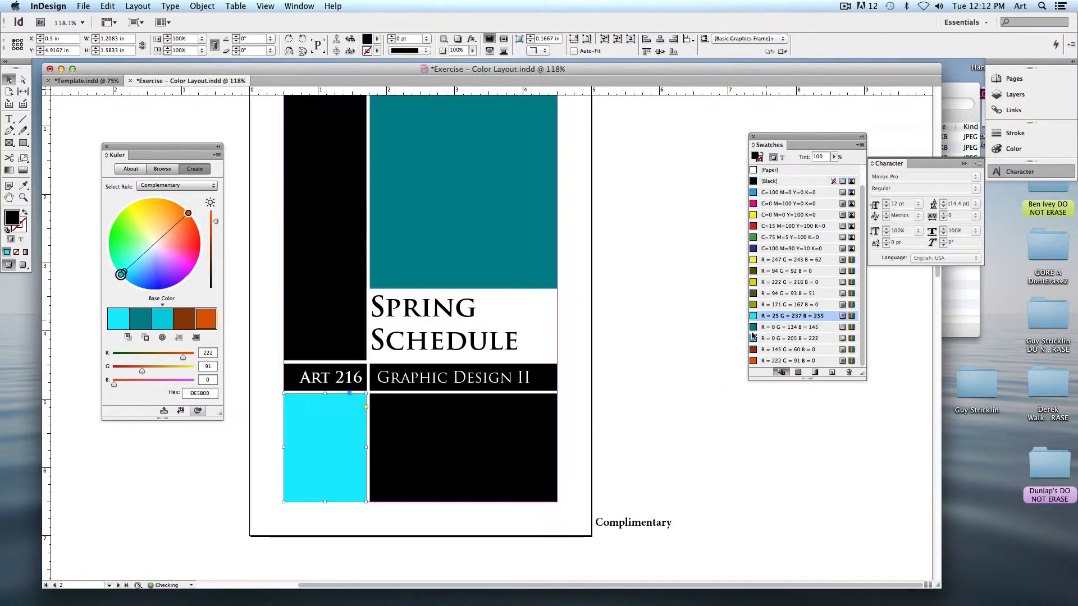
Fill the Complimentary page's lower-right rectangle with swatch R=0 G=205 B=222 and the tall left rectangle with R=145 G=60 B=0
{"action": "left_click", "coordinate": [503, 441]}
{"action": "left_click", "coordinate": [777, 338]}
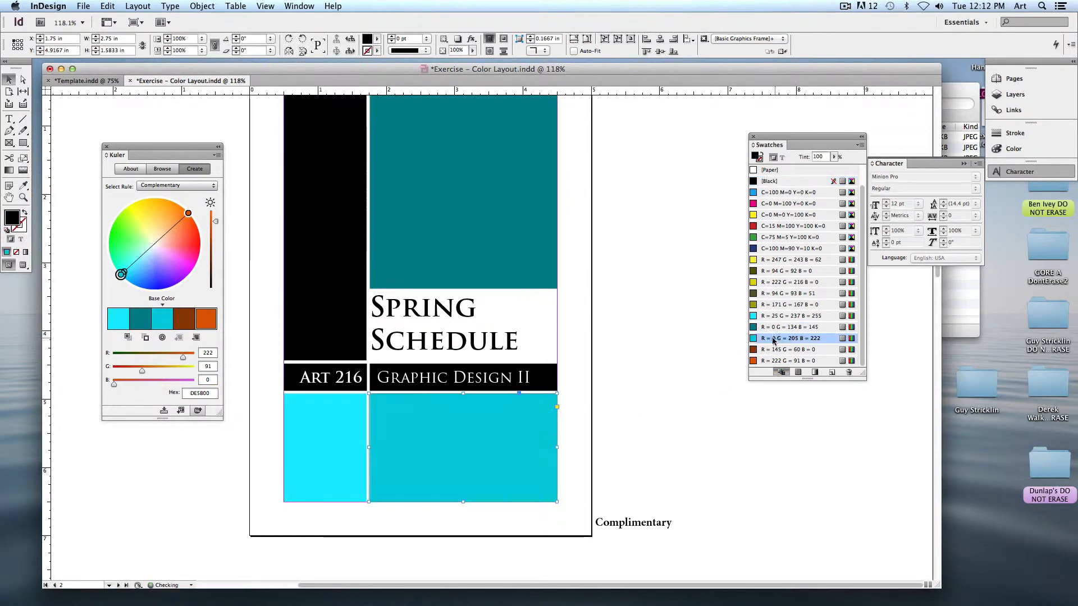
{"action": "left_click", "coordinate": [328, 326]}
{"action": "left_click", "coordinate": [784, 349]}
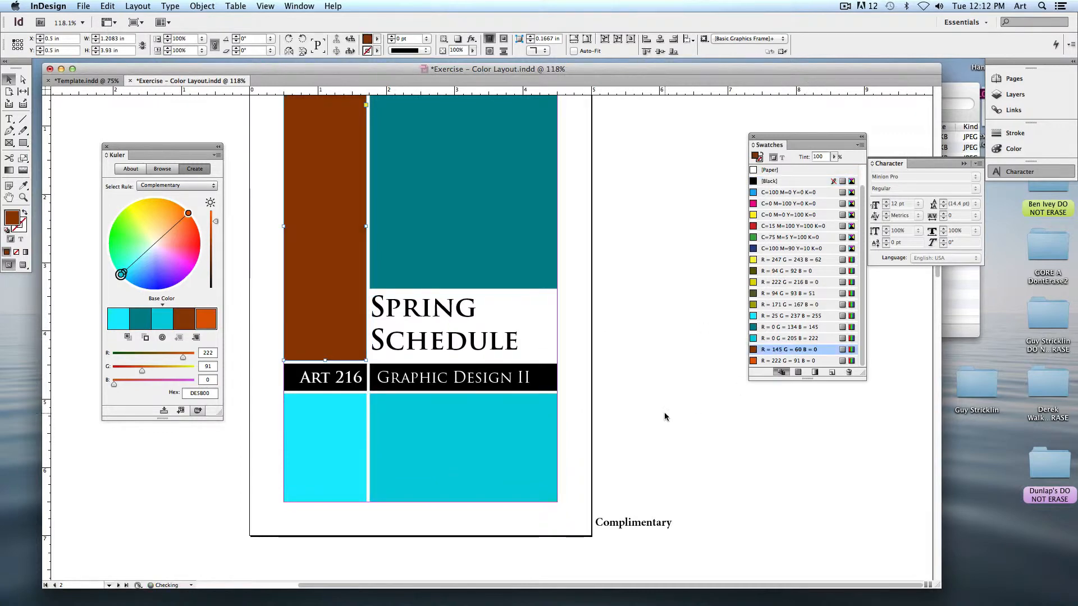
Fill the Complimentary page's horizontal band with swatch R=222 G=91 B=0
{"action": "left_click", "coordinate": [542, 380]}
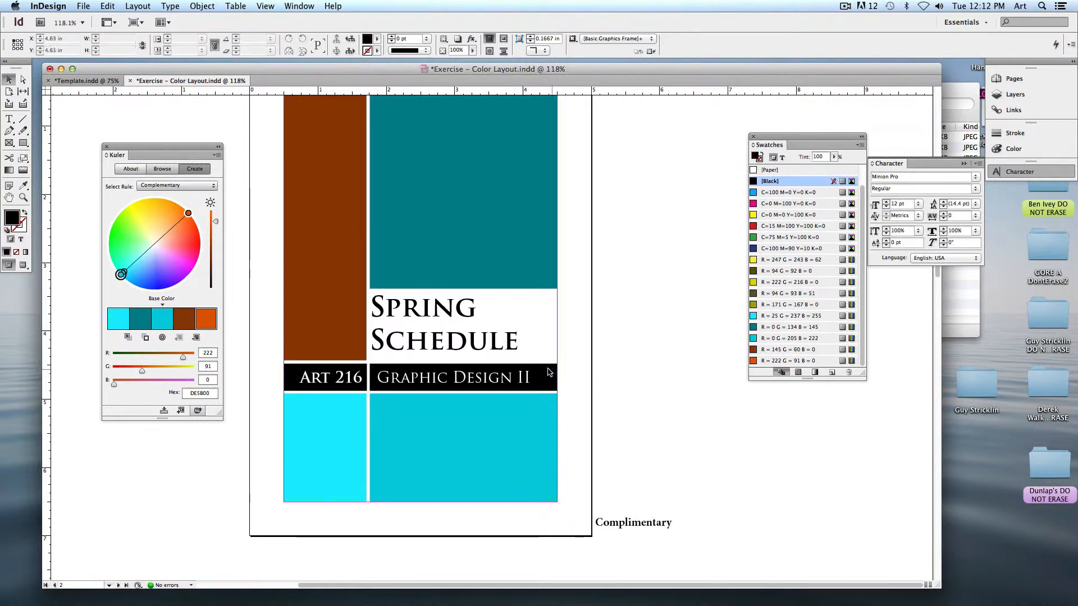
{"action": "left_click", "coordinate": [770, 360]}
{"action": "left_click", "coordinate": [653, 388]}
Color the Complimentary page's Spring Schedule title text with swatch R=145 G=60 B=0
{"action": "key", "text": "t"}
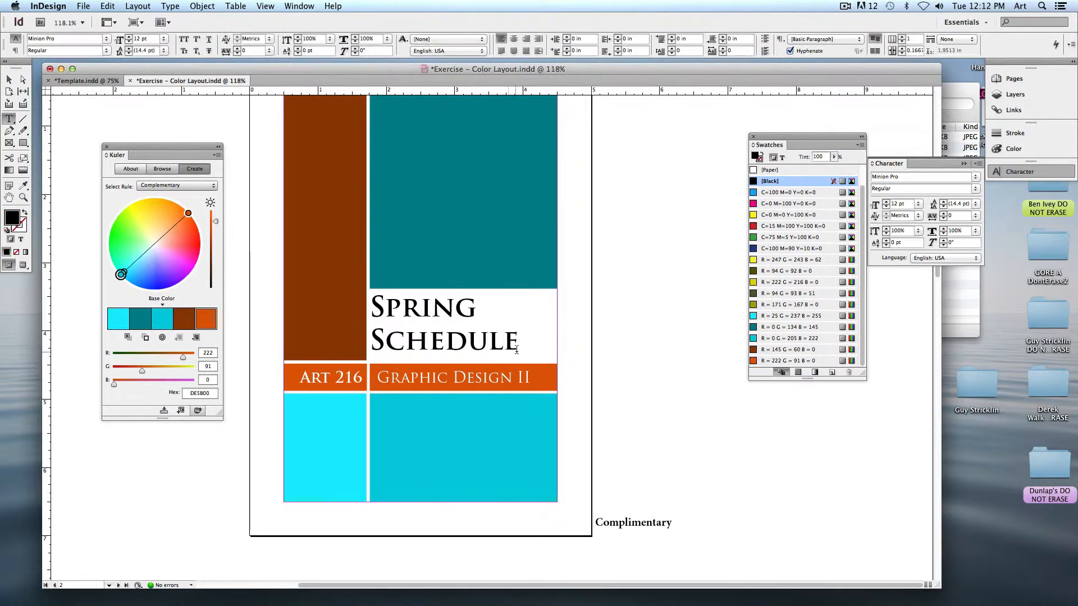
{"action": "left_click_drag", "start_coordinate": [517, 349], "coordinate": [372, 306]}
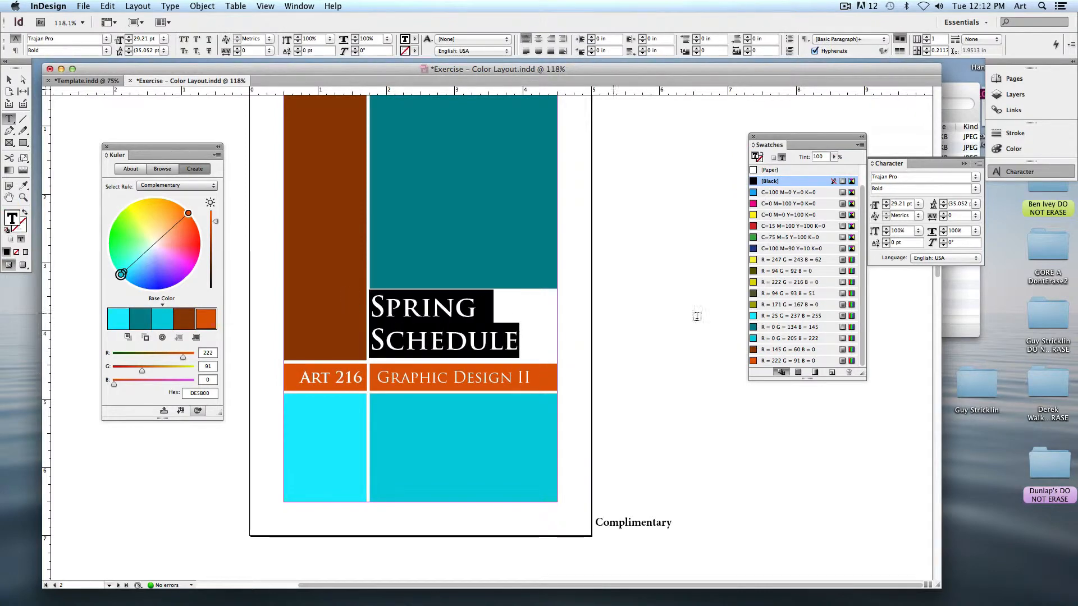
{"action": "left_click", "coordinate": [767, 350]}
{"action": "left_click", "coordinate": [688, 425]}
Compare the recolored Complimentary page with the blue and orange block layout in Template.indd
{"action": "scroll", "coordinate": [675, 407], "scroll_direction": "left", "scroll_amount": 3}
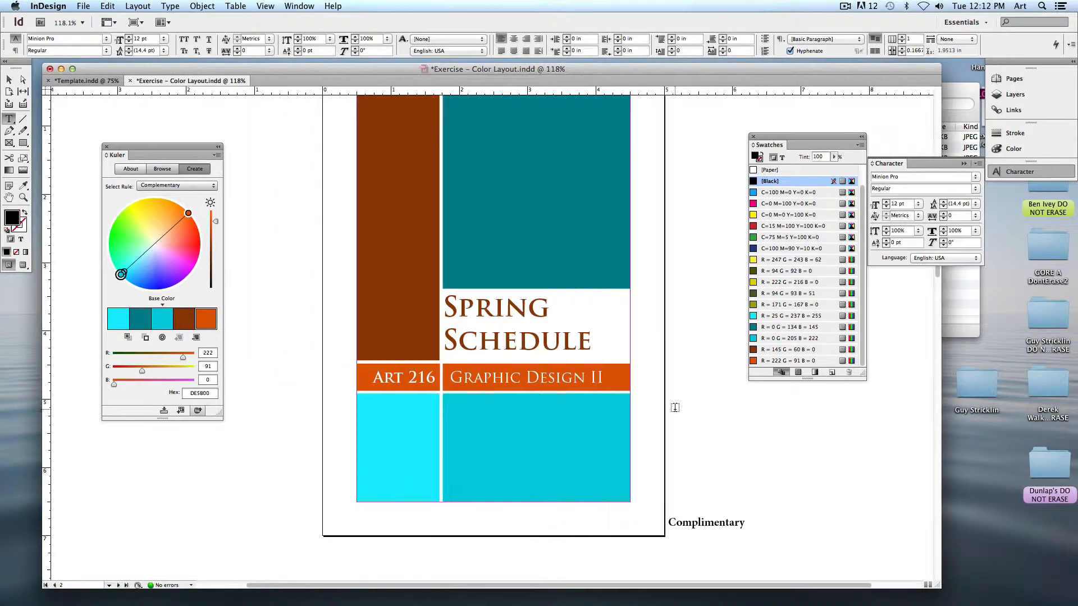
{"action": "scroll", "coordinate": [674, 408], "scroll_direction": "up", "scroll_amount": 2}
{"action": "left_click", "coordinate": [9, 79]}
{"action": "scroll", "coordinate": [190, 134], "scroll_direction": "left", "scroll_amount": 3}
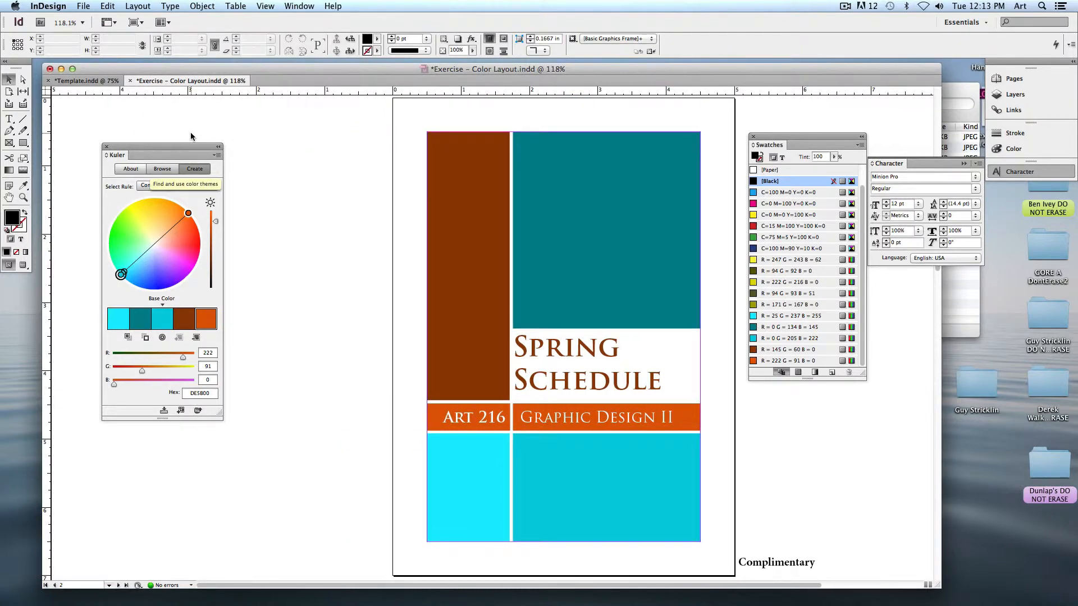
{"action": "scroll", "coordinate": [315, 229], "scroll_direction": "down", "scroll_amount": 2}
{"action": "scroll", "coordinate": [315, 228], "scroll_direction": "right", "scroll_amount": 2}
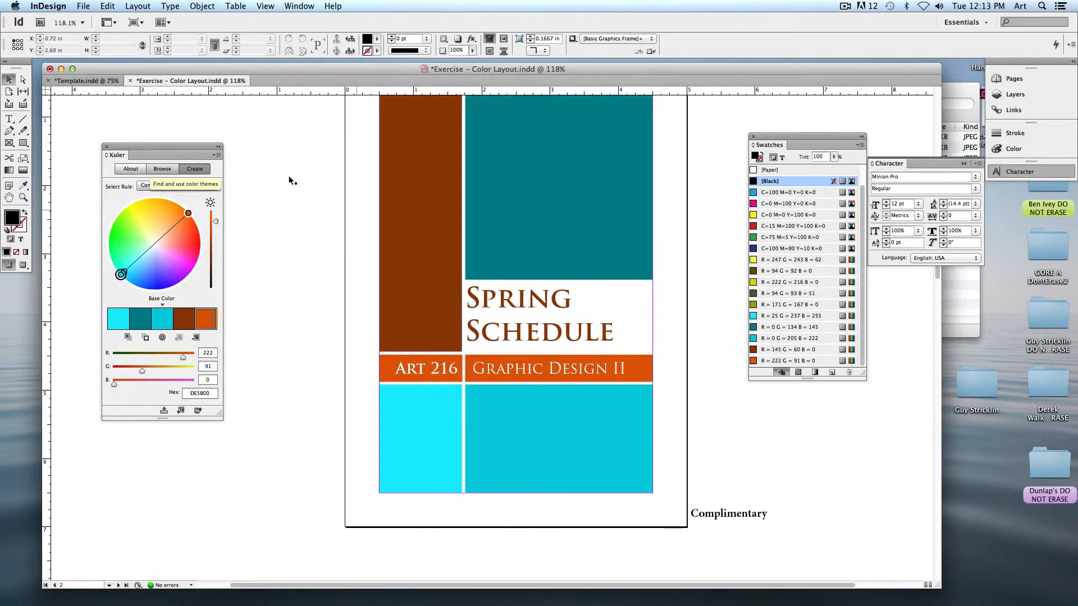
{"action": "left_click", "coordinate": [73, 81]}
{"action": "scroll", "coordinate": [304, 248], "scroll_direction": "up", "scroll_amount": 10}
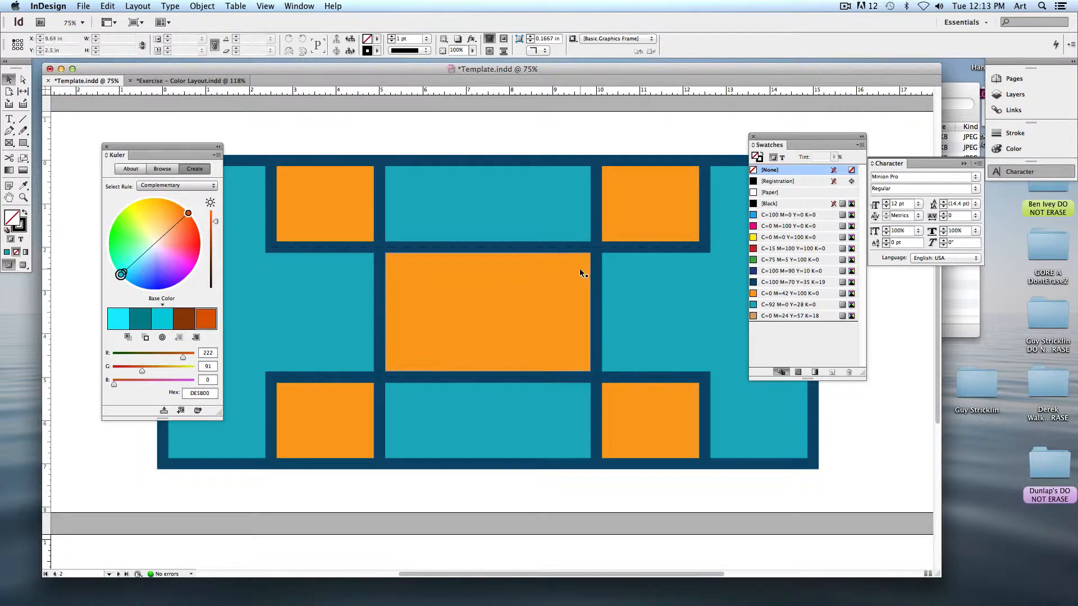
{"action": "left_click", "coordinate": [180, 82]}
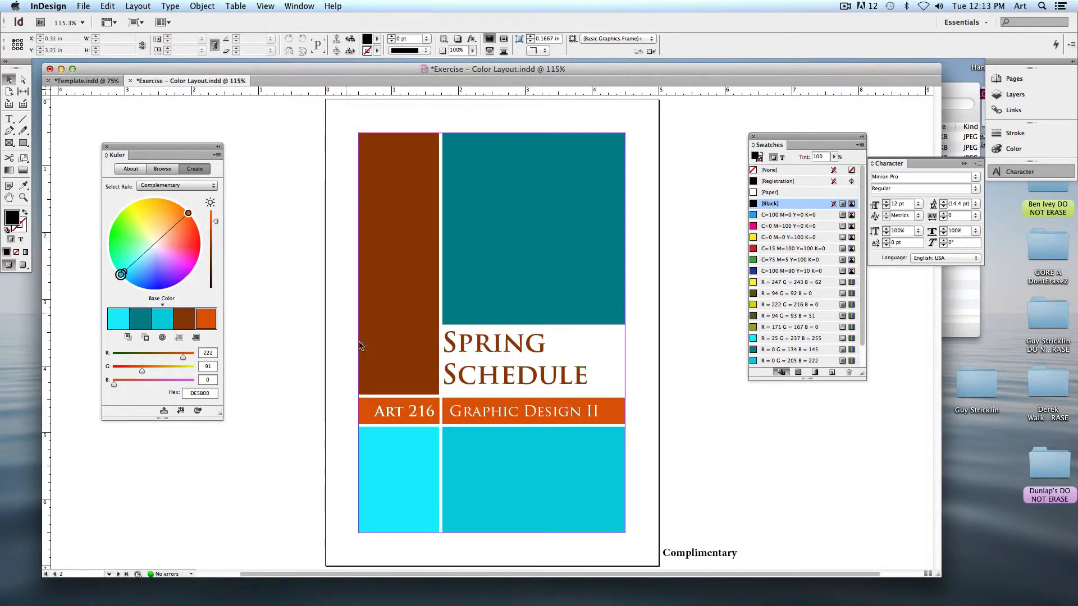
Look at the exercise page following Complimentary and at the textured photo card layout in Template.indd
{"action": "left_click_drag", "start_coordinate": [362, 346], "coordinate": [353, 247]}
{"action": "left_click_drag", "start_coordinate": [381, 462], "coordinate": [332, 152]}
{"action": "scroll", "coordinate": [339, 188], "scroll_direction": "down", "scroll_amount": 5}
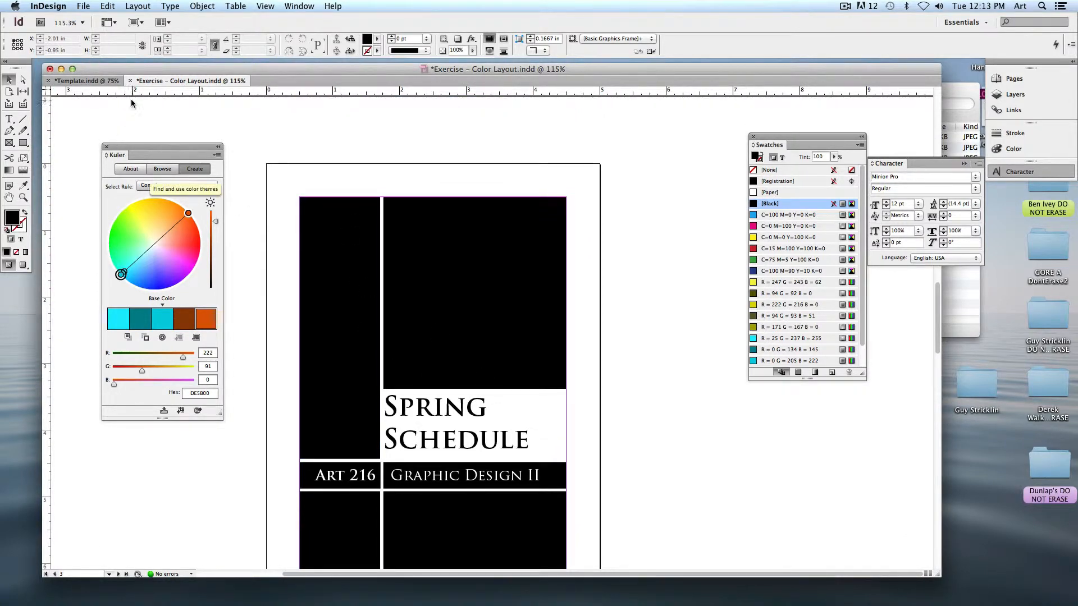
{"action": "left_click", "coordinate": [87, 80]}
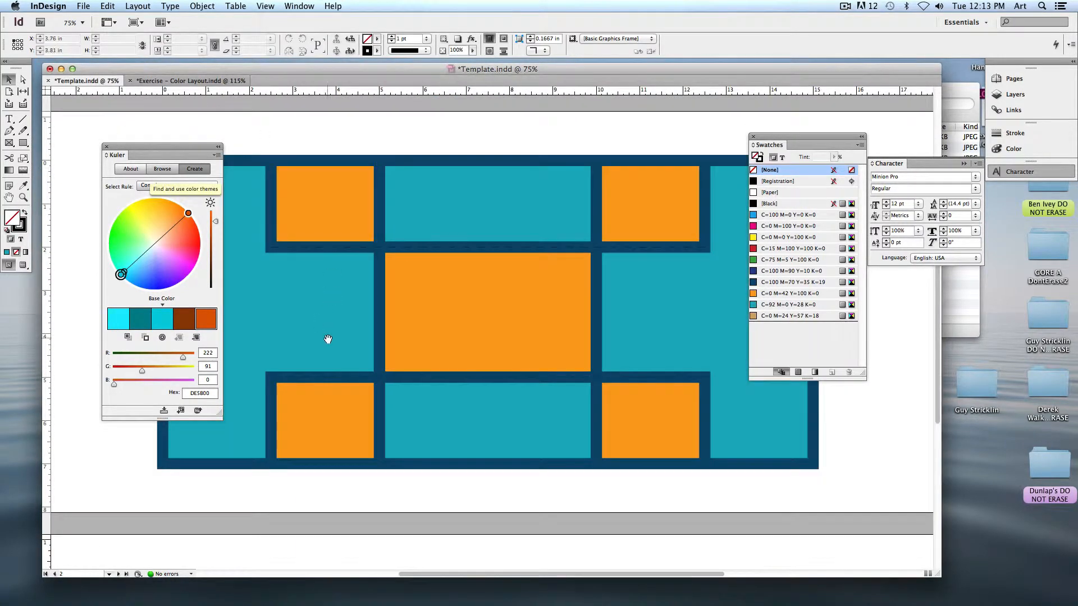
{"action": "scroll", "coordinate": [325, 348], "scroll_direction": "down", "scroll_amount": 4}
{"action": "scroll", "coordinate": [322, 358], "scroll_direction": "down", "scroll_amount": 8}
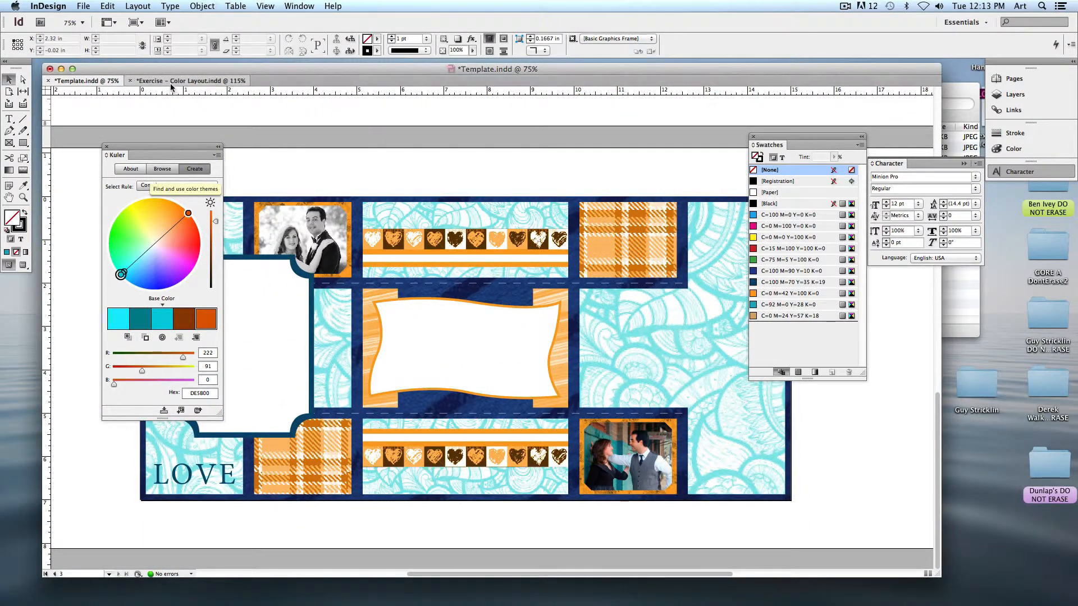
Close Exercise – Color Layout.indd without saving the changes and minimize the Template.indd window
{"action": "left_click", "coordinate": [136, 82]}
{"action": "left_click", "coordinate": [130, 81]}
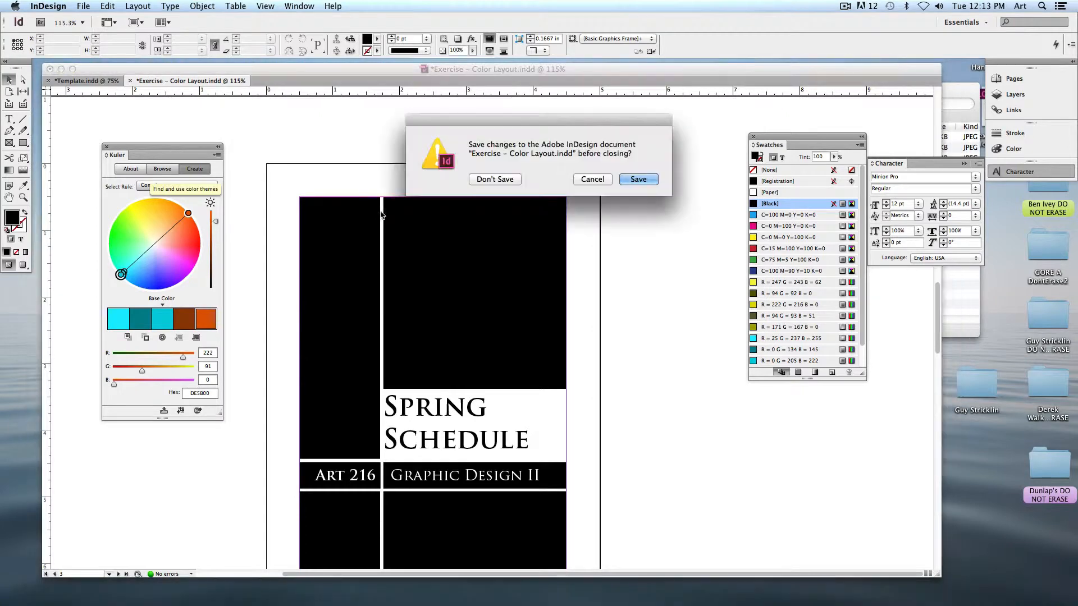
{"action": "left_click", "coordinate": [490, 179]}
{"action": "left_click", "coordinate": [61, 69]}
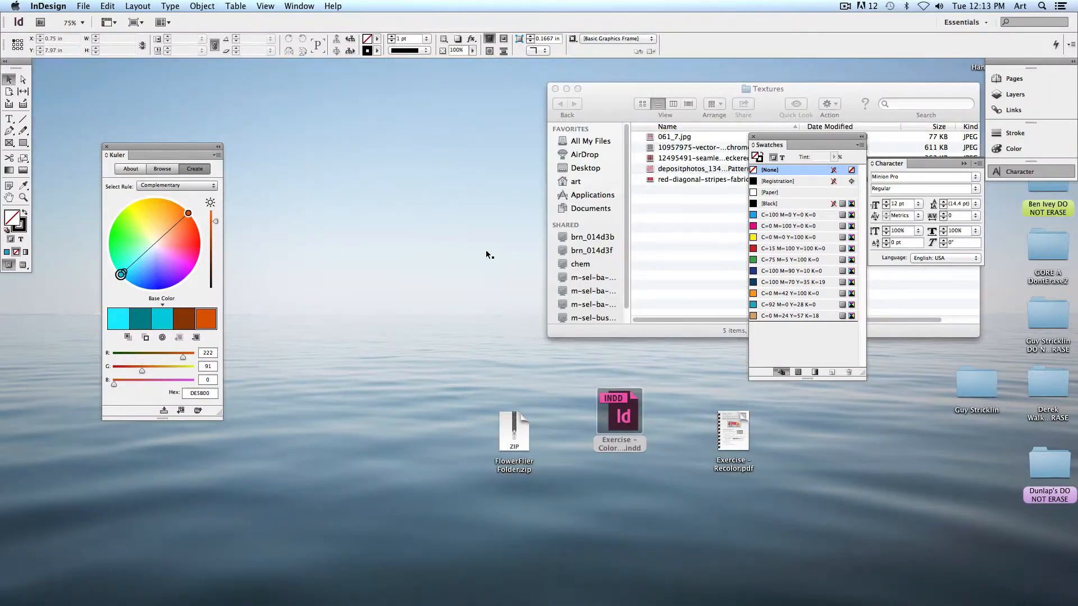
Switch to Finder, extract FlowerFlier Folder.zip on the desktop and open FlowerFlier.indd from the extracted folder in InDesign
{"action": "left_click", "coordinate": [454, 268]}
{"action": "double_click", "coordinate": [513, 437]}
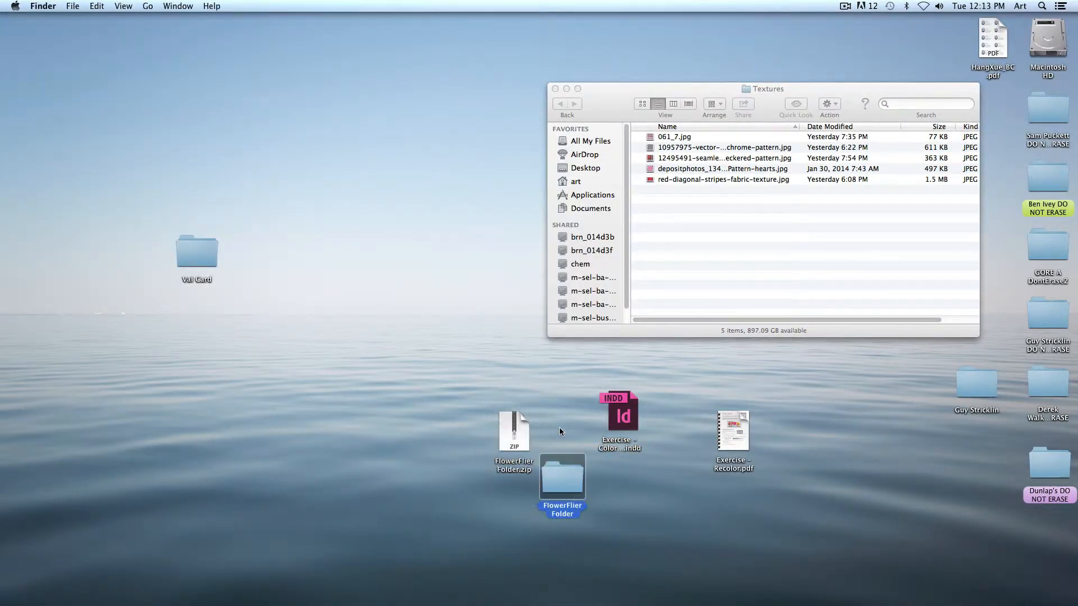
{"action": "double_click", "coordinate": [570, 488]}
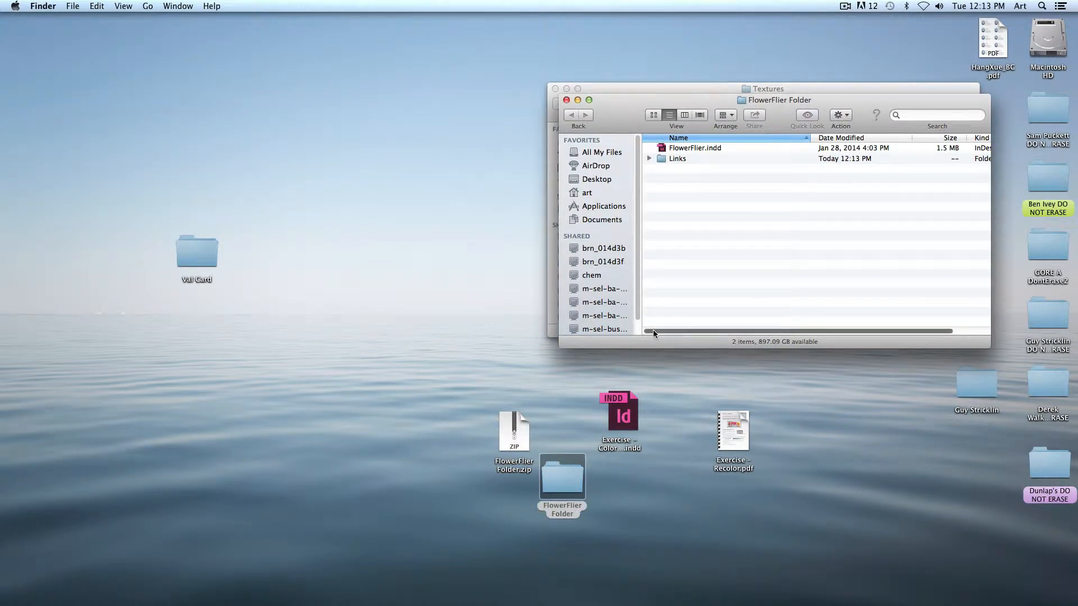
{"action": "double_click", "coordinate": [662, 149]}
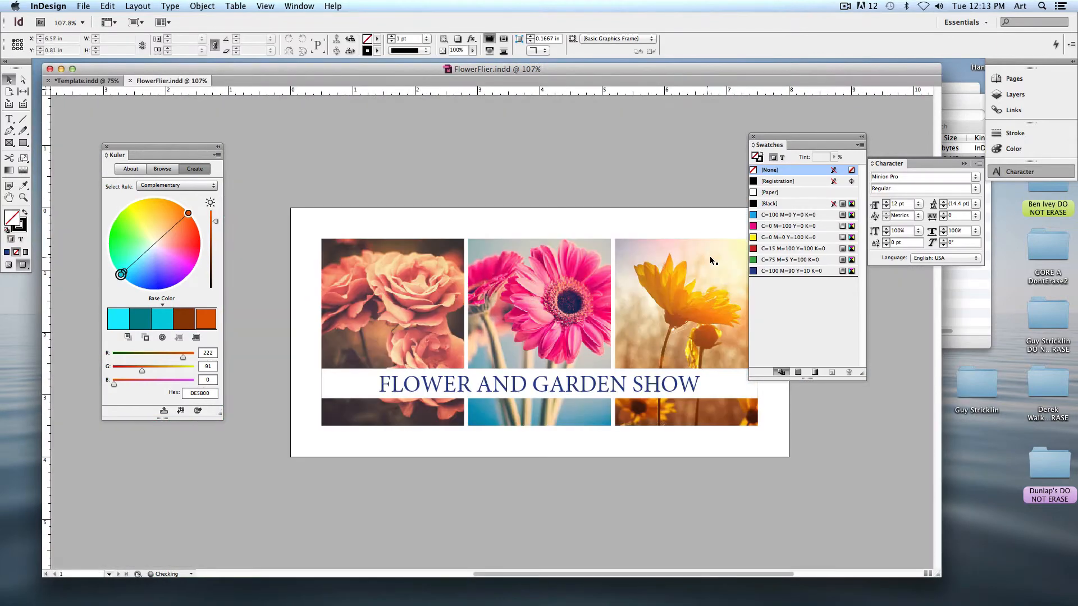
Close the Kuler panel and move the Swatches panel clear of the flower flier
{"action": "scroll", "coordinate": [677, 296], "scroll_direction": "right", "scroll_amount": 3}
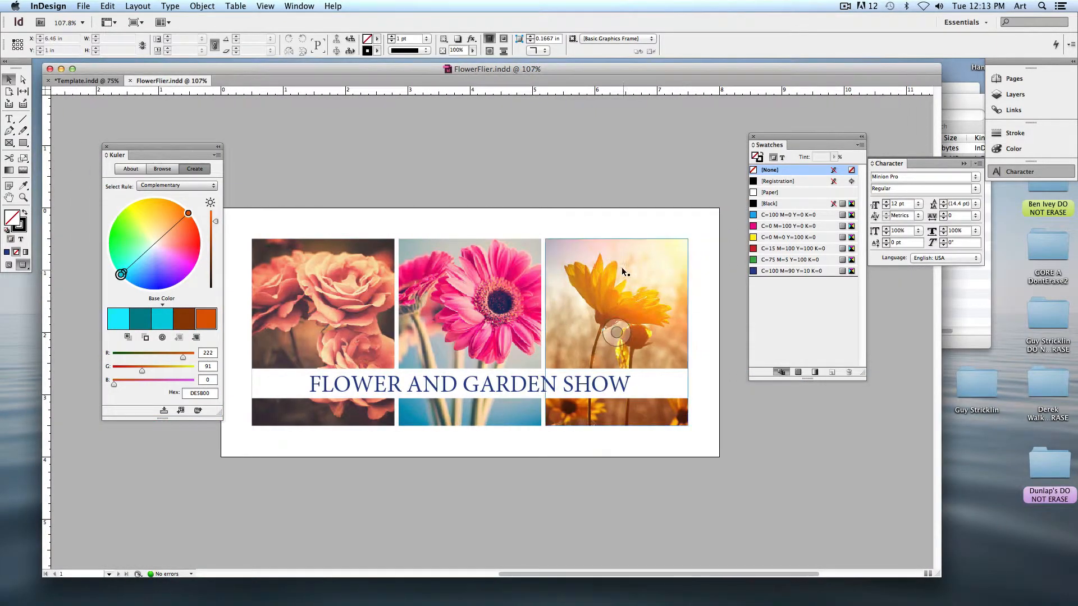
{"action": "left_click", "coordinate": [106, 147]}
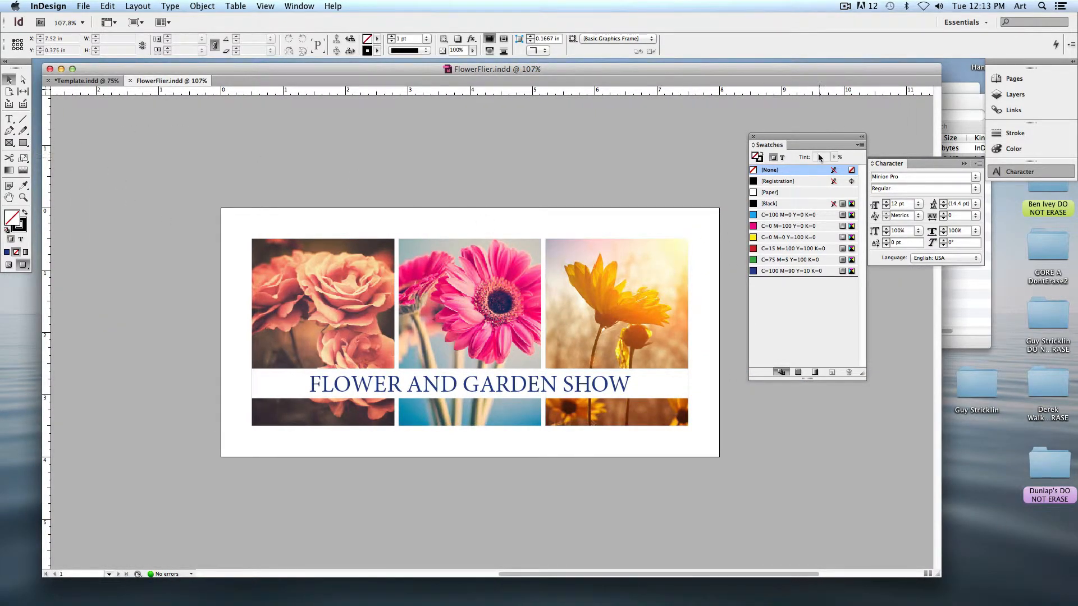
{"action": "left_click_drag", "start_coordinate": [763, 145], "coordinate": [865, 301]}
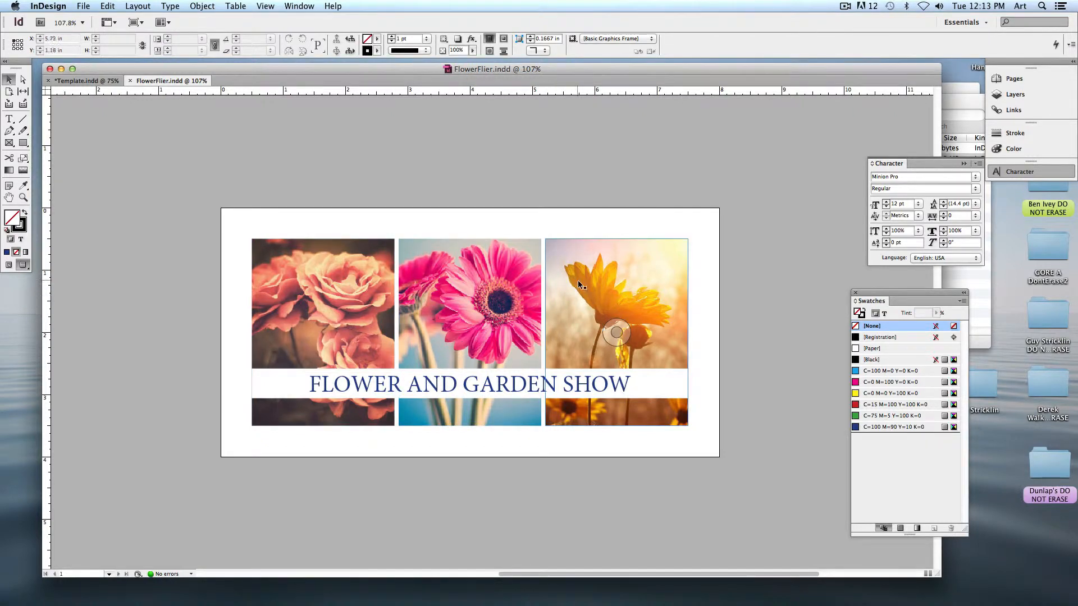
Switch to Finder and expand the Links folder inside FlowerFlier Folder to look through its image files
{"action": "left_click_drag", "start_coordinate": [473, 76], "coordinate": [448, 317]}
{"action": "left_click", "coordinate": [698, 215]}
{"action": "left_click_drag", "start_coordinate": [616, 114], "coordinate": [593, 98]}
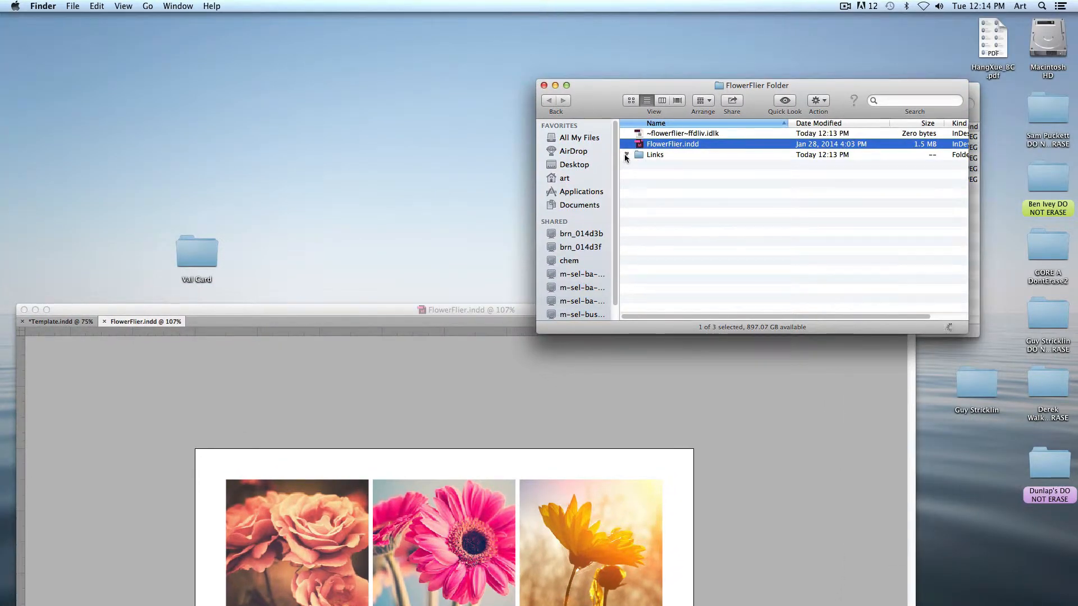
{"action": "left_click", "coordinate": [625, 155]}
{"action": "left_click", "coordinate": [673, 168]}
{"action": "left_click", "coordinate": [680, 177]}
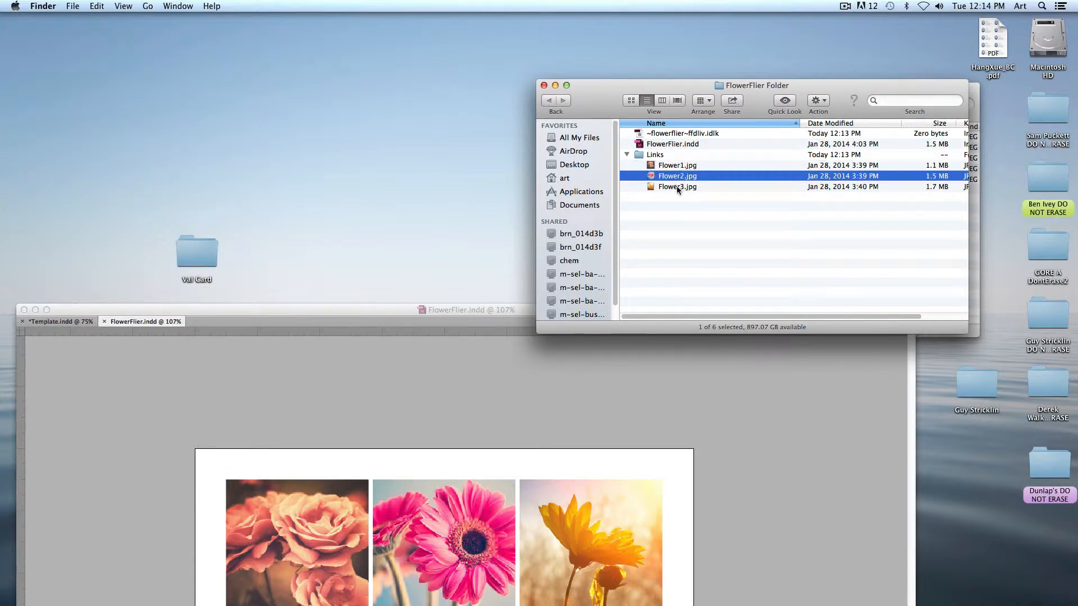
{"action": "left_click", "coordinate": [676, 187]}
Preview Flower1.jpg, Flower2.jpg and Flower3.jpg one after another with Quick Look
{"action": "left_click", "coordinate": [679, 165]}
{"action": "key", "text": "space"}
{"action": "key", "text": "space"}
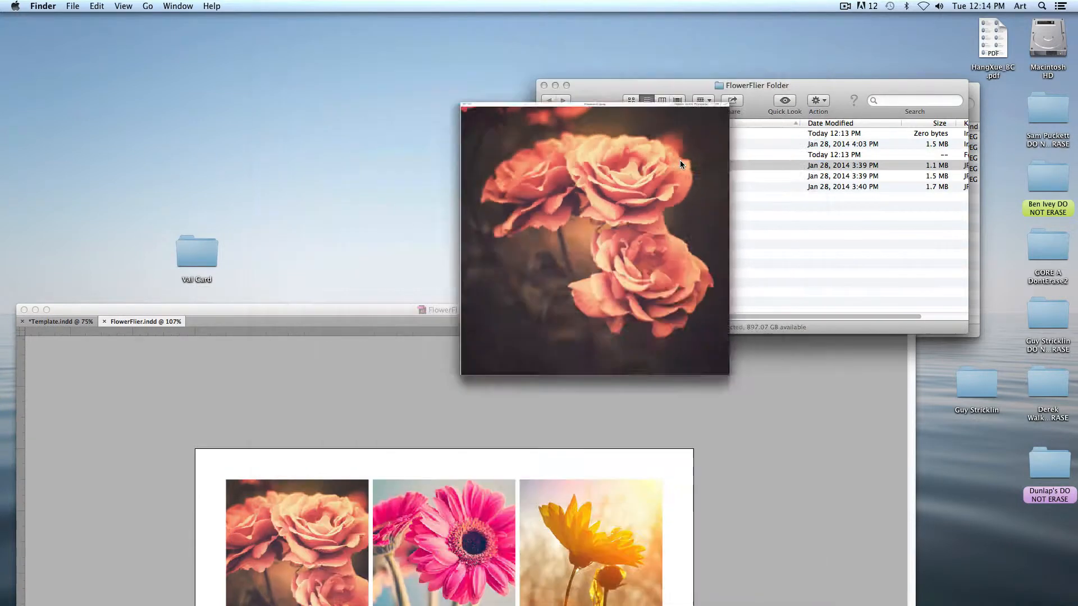
{"action": "left_click", "coordinate": [676, 175]}
{"action": "key", "text": "space"}
{"action": "key", "text": "space"}
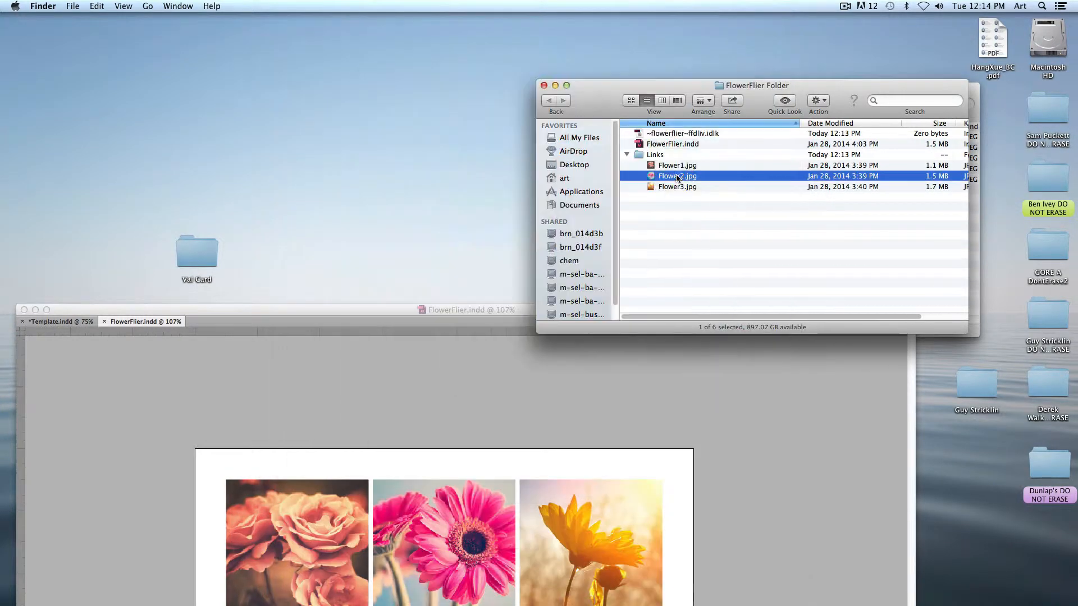
{"action": "left_click", "coordinate": [673, 189]}
{"action": "key", "text": "space"}
{"action": "key", "text": "space"}
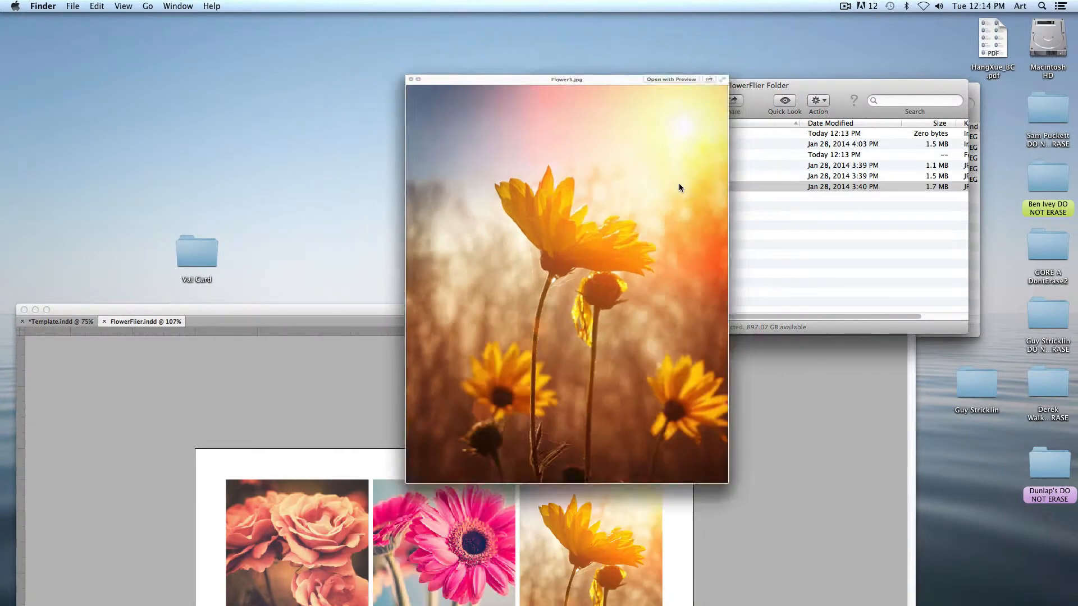
Return to FlowerFlier.indd in InDesign and open the flier's rose image for editing in Adobe Photoshop CS6
{"action": "left_click", "coordinate": [469, 311]}
{"action": "left_click_drag", "start_coordinate": [469, 311], "coordinate": [483, 78]}
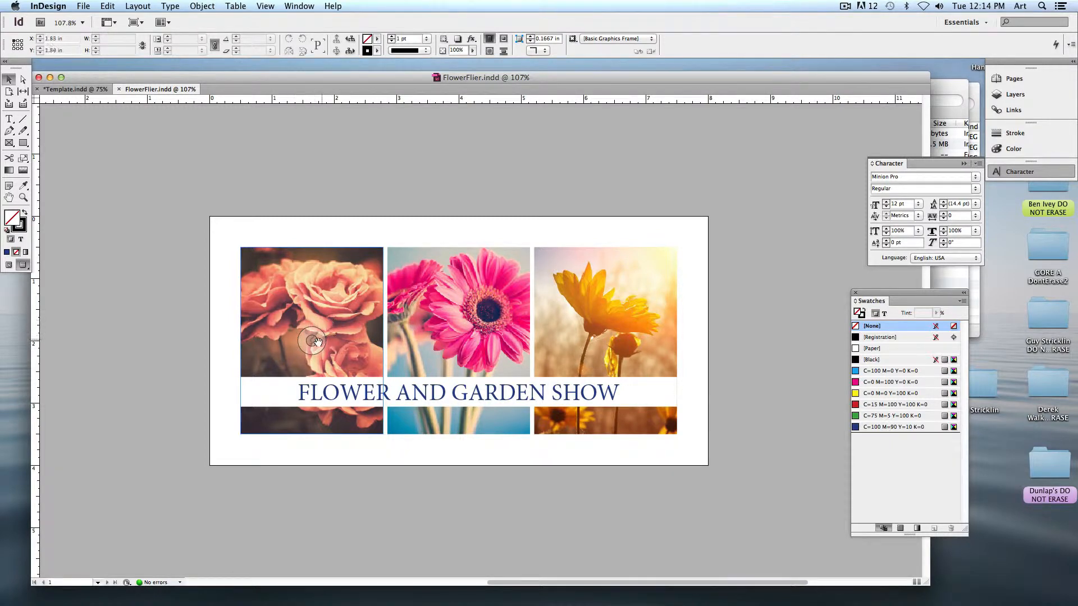
{"action": "left_click", "coordinate": [323, 307]}
{"action": "left_click", "coordinate": [250, 242]}
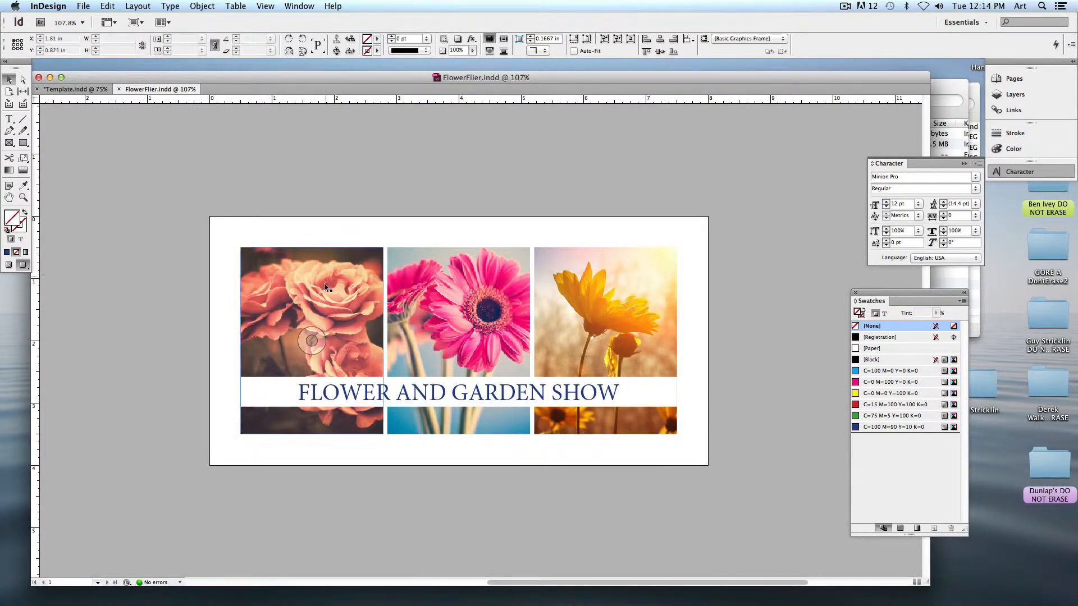
{"action": "left_click", "coordinate": [312, 340]}
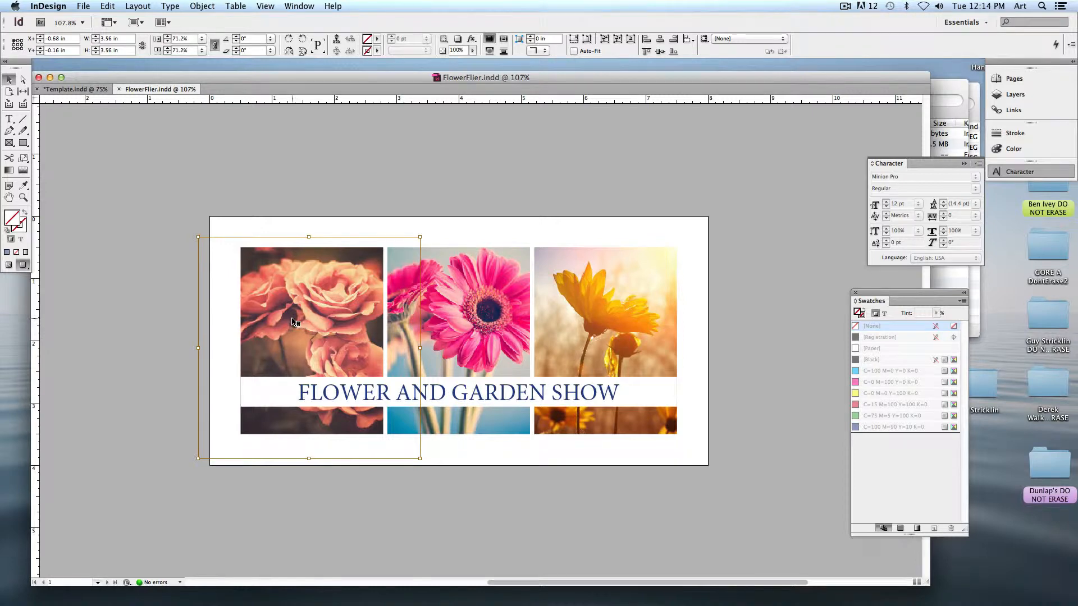
{"action": "right_click", "coordinate": [292, 321]}
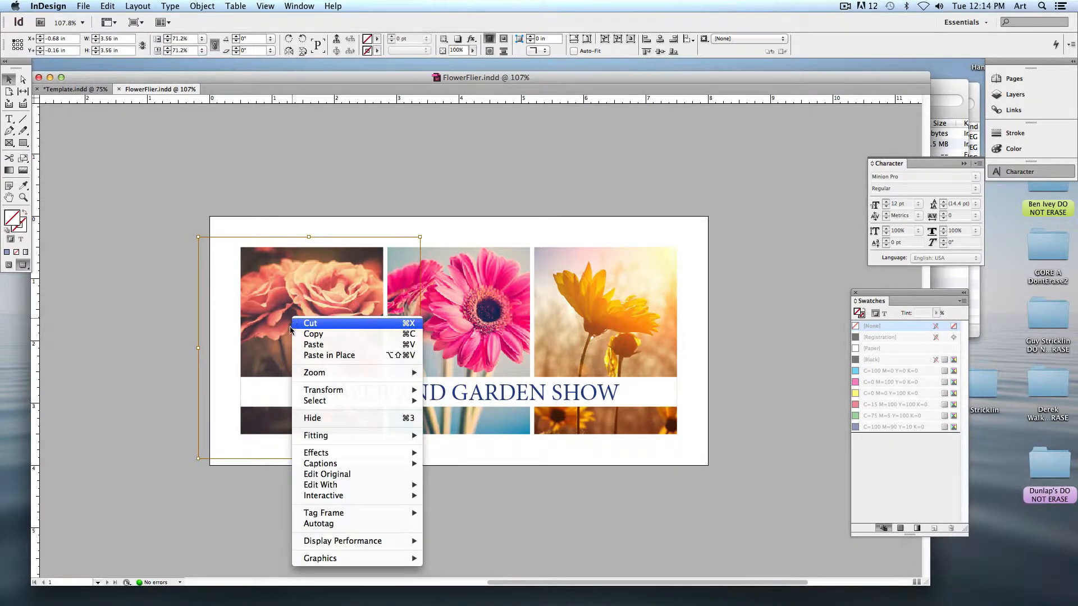
{"action": "mouse_move", "coordinate": [315, 466]}
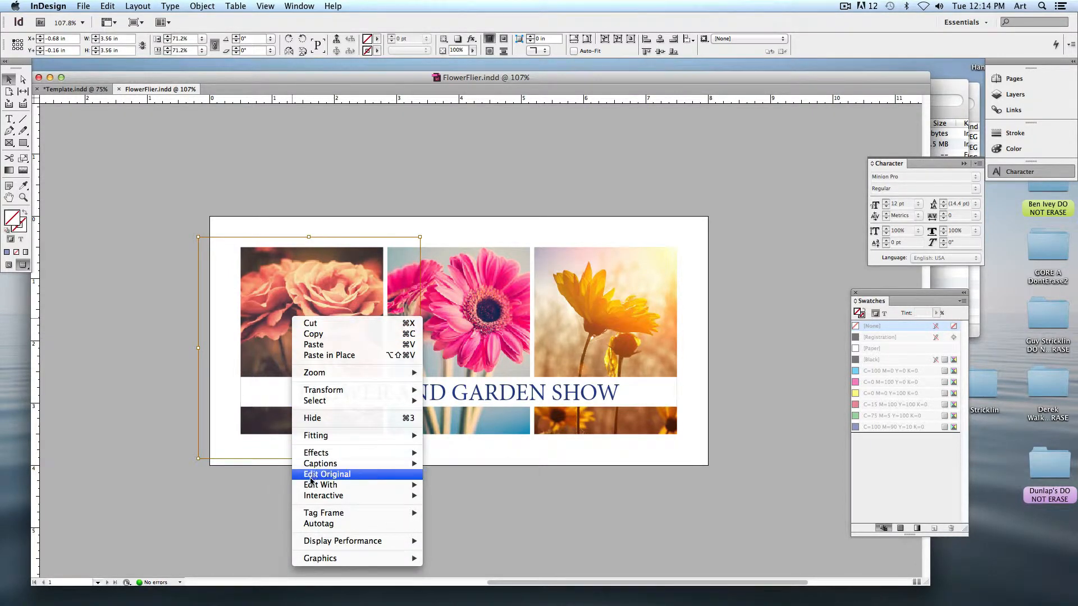
{"action": "mouse_move", "coordinate": [311, 487]}
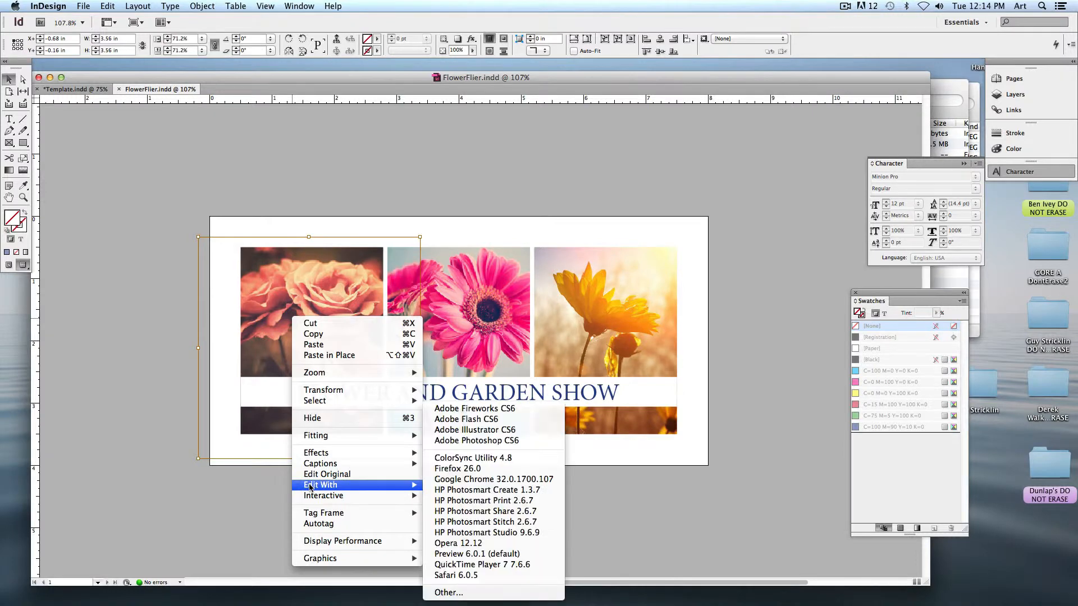
{"action": "left_click", "coordinate": [485, 441]}
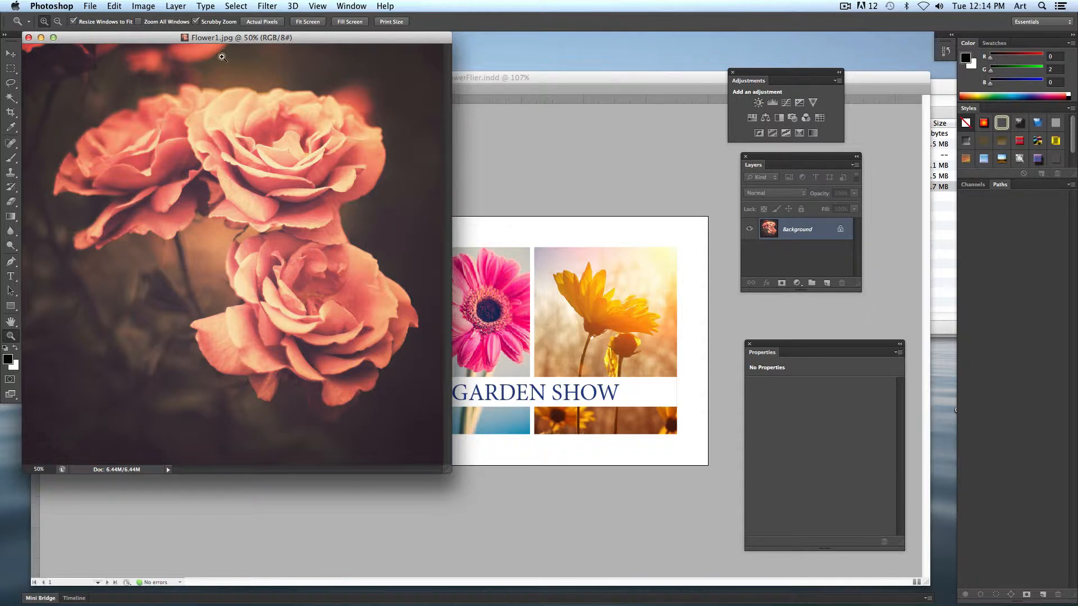
Enlarge the Flower1.jpg window and arrange the Adjustments, Layers and Properties panels close beside it
{"action": "left_click_drag", "start_coordinate": [211, 39], "coordinate": [254, 49]}
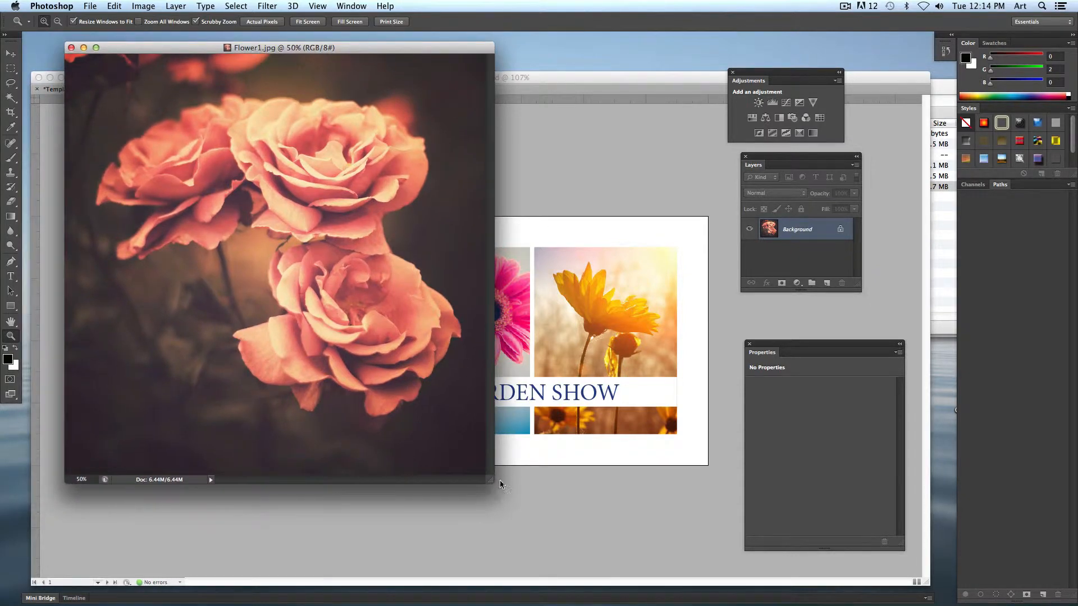
{"action": "left_click_drag", "start_coordinate": [491, 480], "coordinate": [543, 503]}
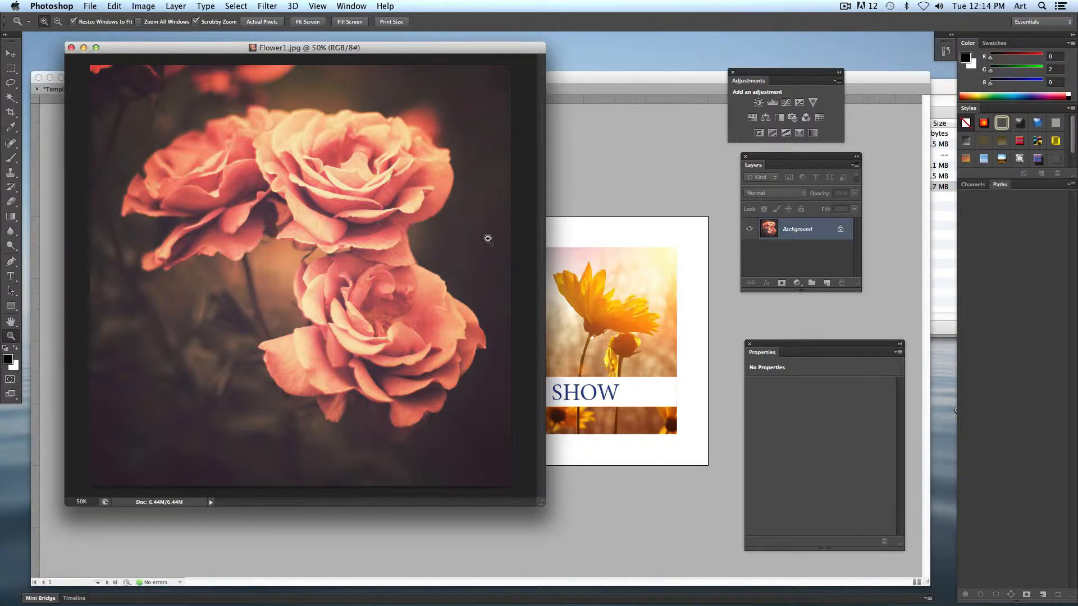
{"action": "left_click_drag", "start_coordinate": [749, 76], "coordinate": [706, 81]}
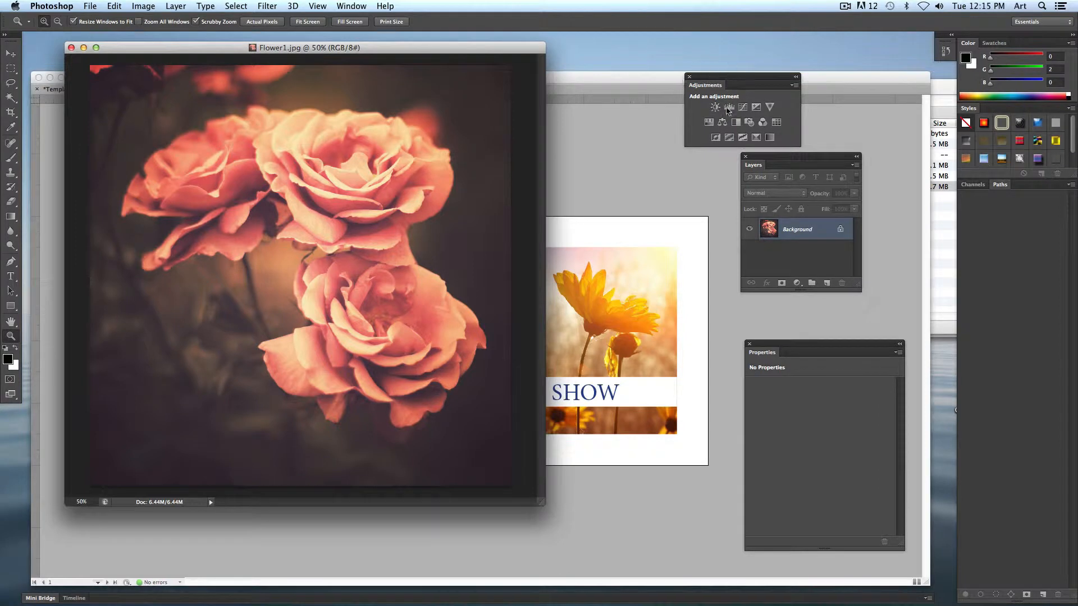
{"action": "left_click", "coordinate": [763, 152]}
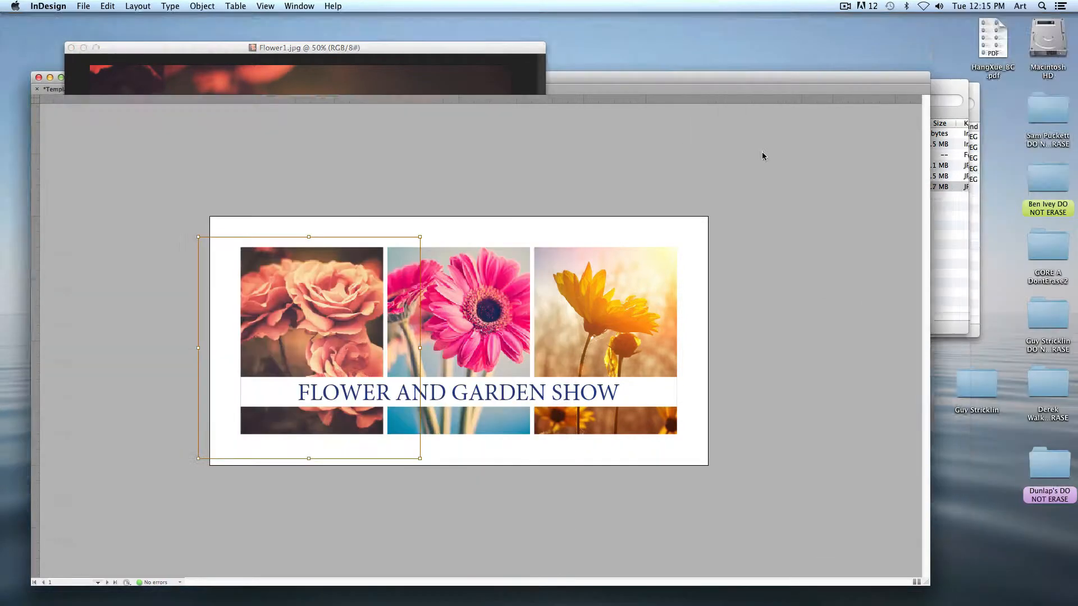
{"action": "left_click", "coordinate": [492, 52]}
{"action": "key", "text": "super+Tab"}
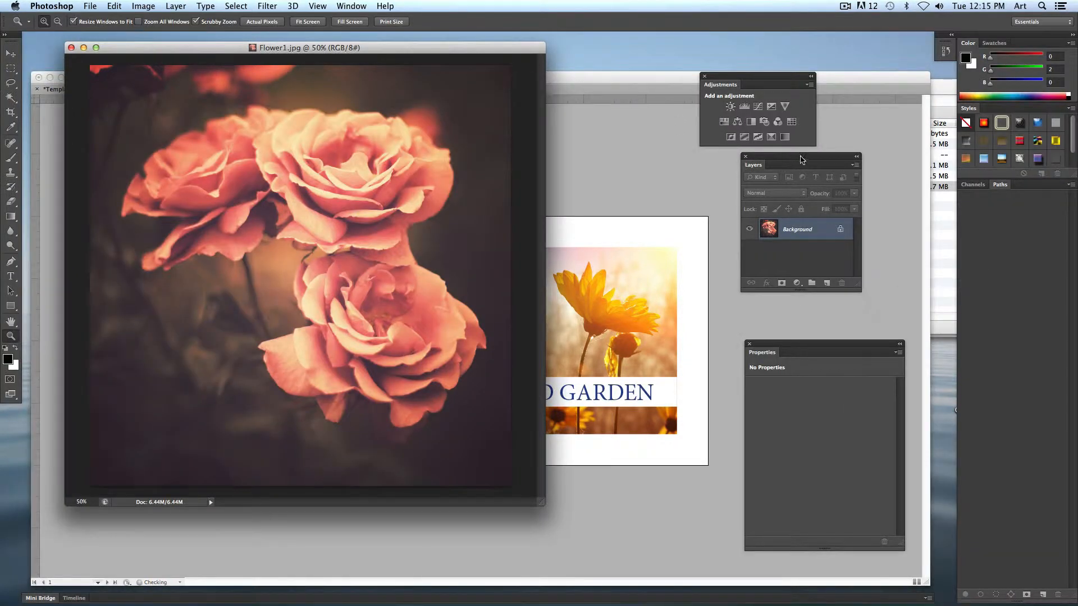
{"action": "left_click_drag", "start_coordinate": [801, 159], "coordinate": [758, 154]}
{"action": "left_click_drag", "start_coordinate": [773, 342], "coordinate": [739, 340]}
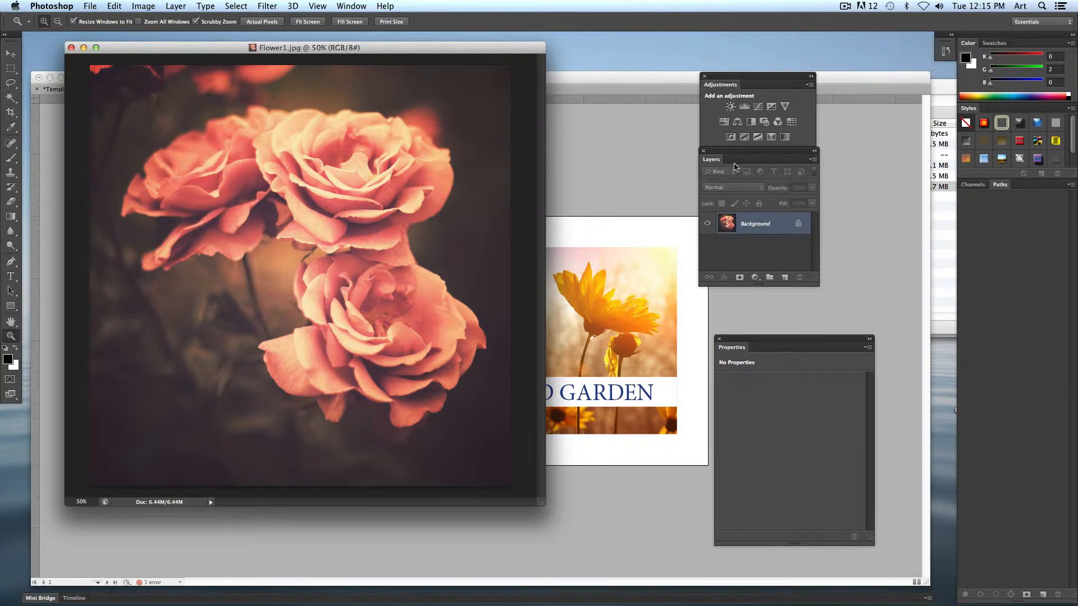
{"action": "left_click_drag", "start_coordinate": [734, 153], "coordinate": [741, 166]}
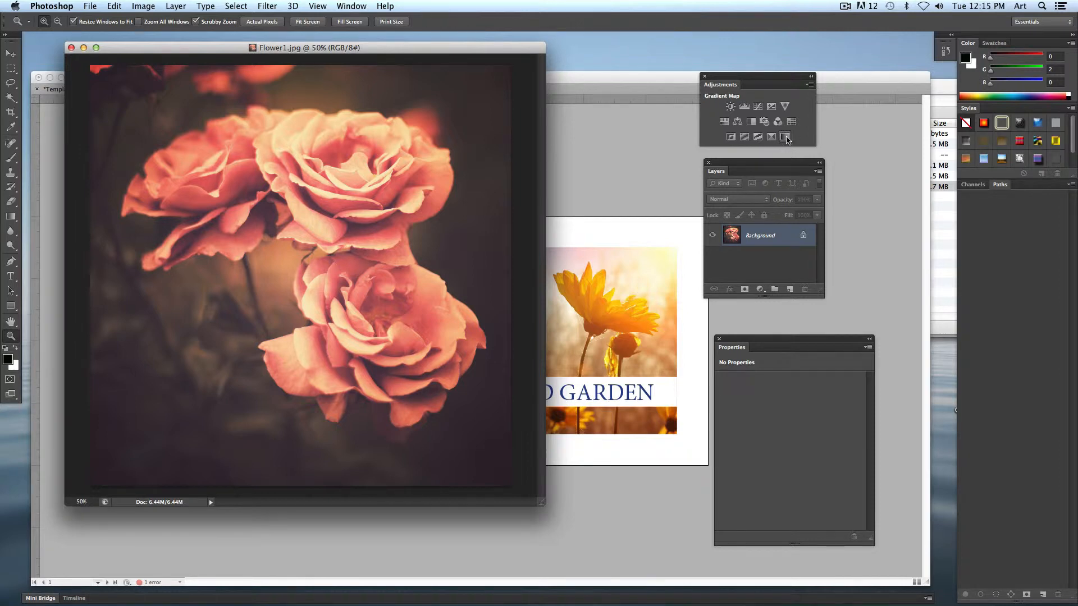
Add a Gradient Map adjustment layer above the rose photo and open its gradient in the Gradient Editor
{"action": "left_click", "coordinate": [785, 138]}
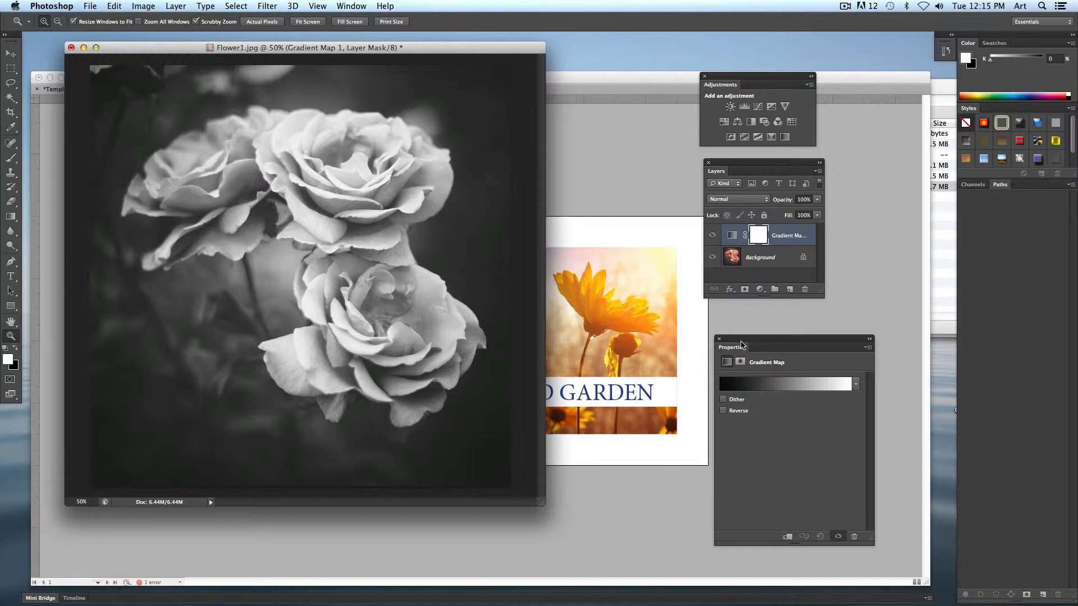
{"action": "left_click_drag", "start_coordinate": [741, 345], "coordinate": [711, 315]}
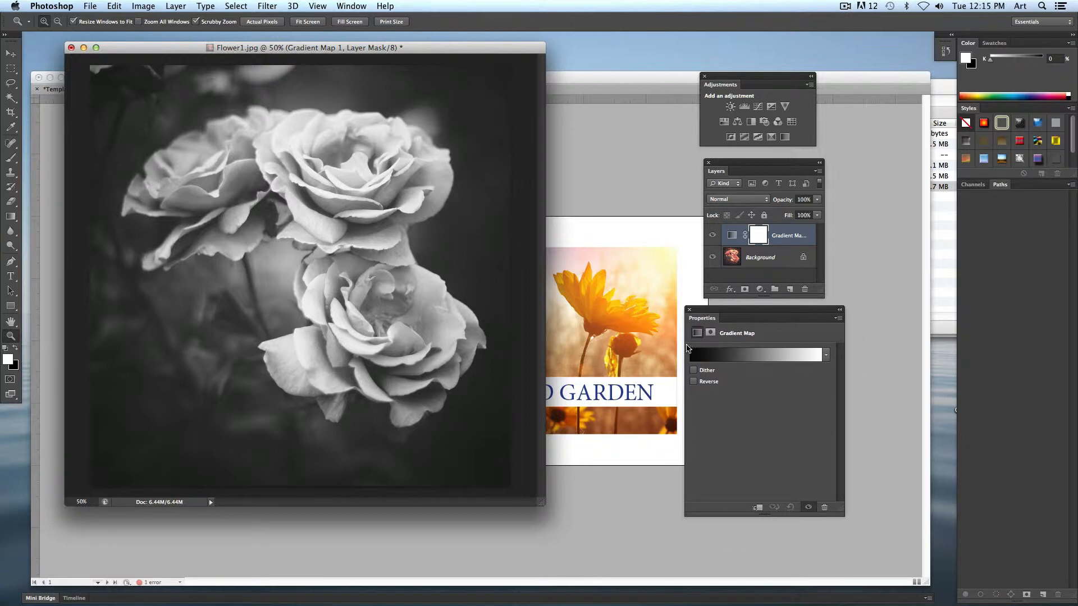
{"action": "left_click", "coordinate": [745, 360]}
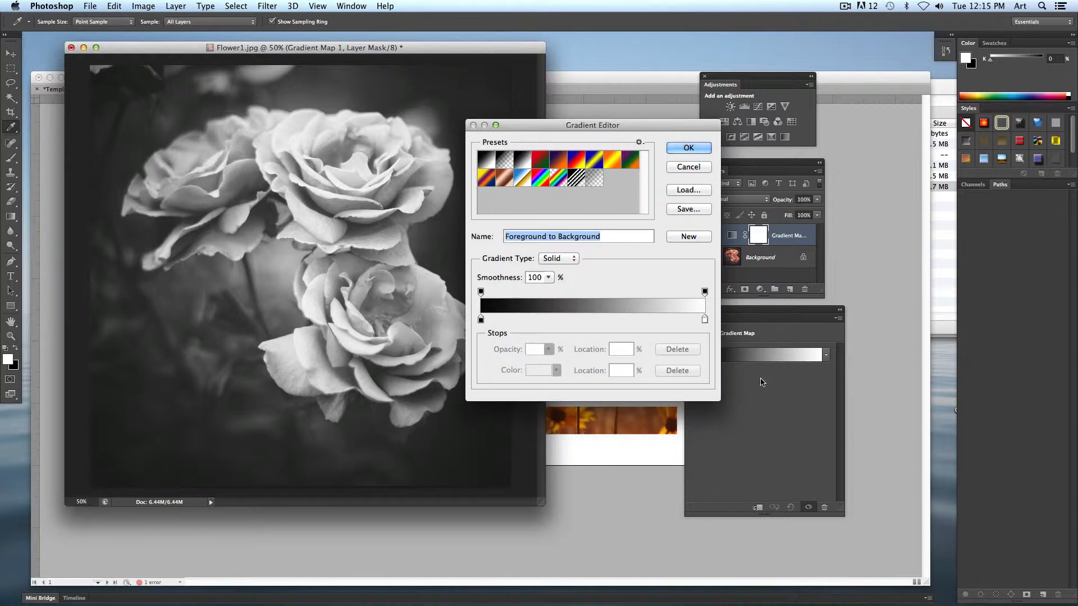
{"action": "left_click_drag", "start_coordinate": [592, 133], "coordinate": [546, 160]}
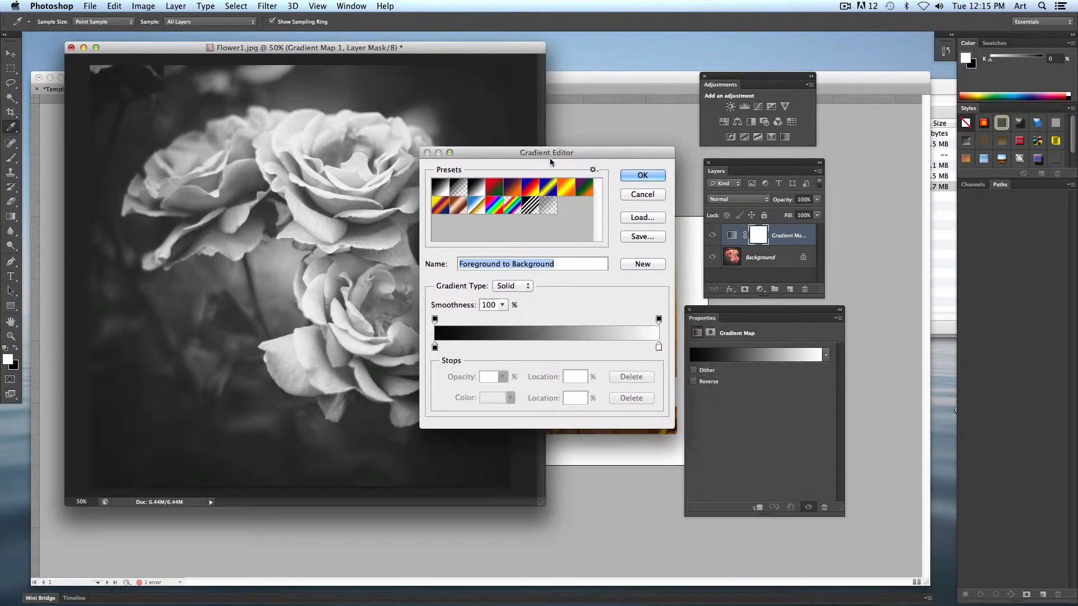
Try several gradient presets on the rose photo, including Red, Green; Violet, Orange; Blue, Yellow, Blue; Orange, Yellow, Orange; and Transparent Rainbow
{"action": "left_click", "coordinate": [493, 190]}
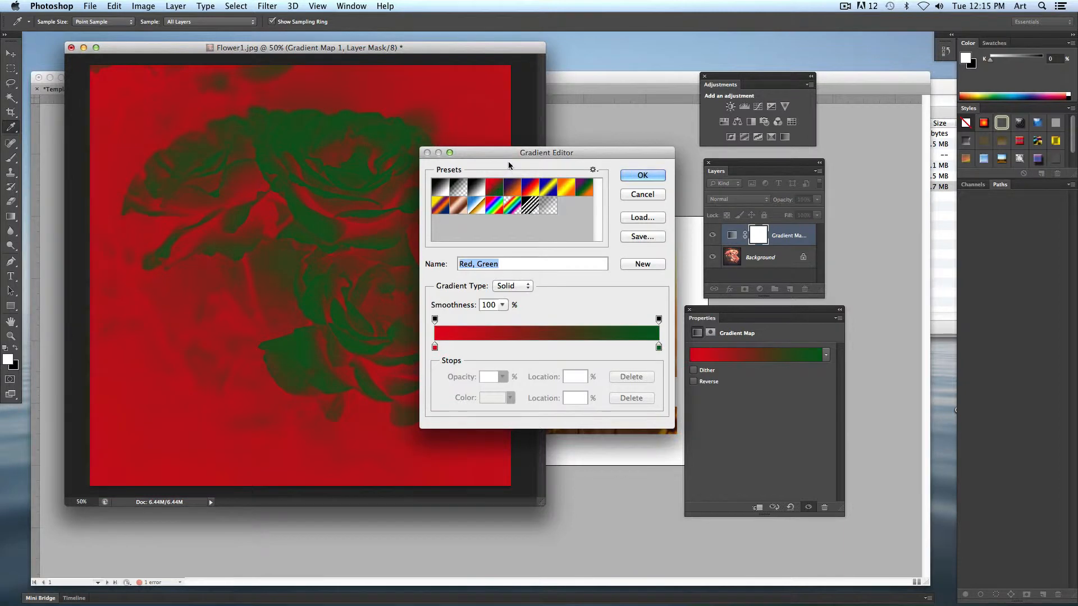
{"action": "left_click_drag", "start_coordinate": [503, 155], "coordinate": [519, 95]}
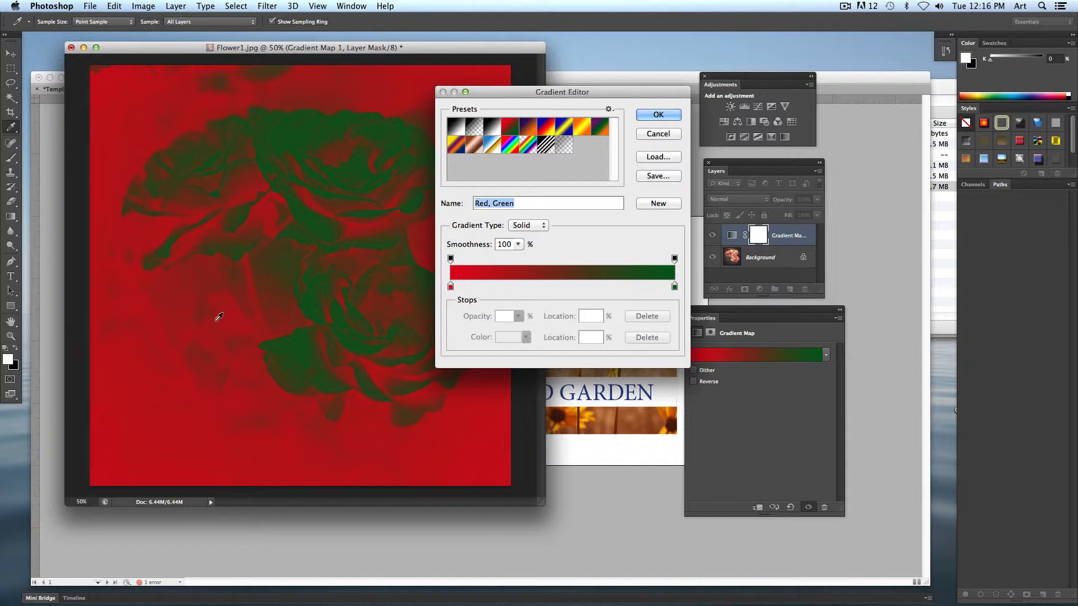
{"action": "left_click", "coordinate": [530, 127]}
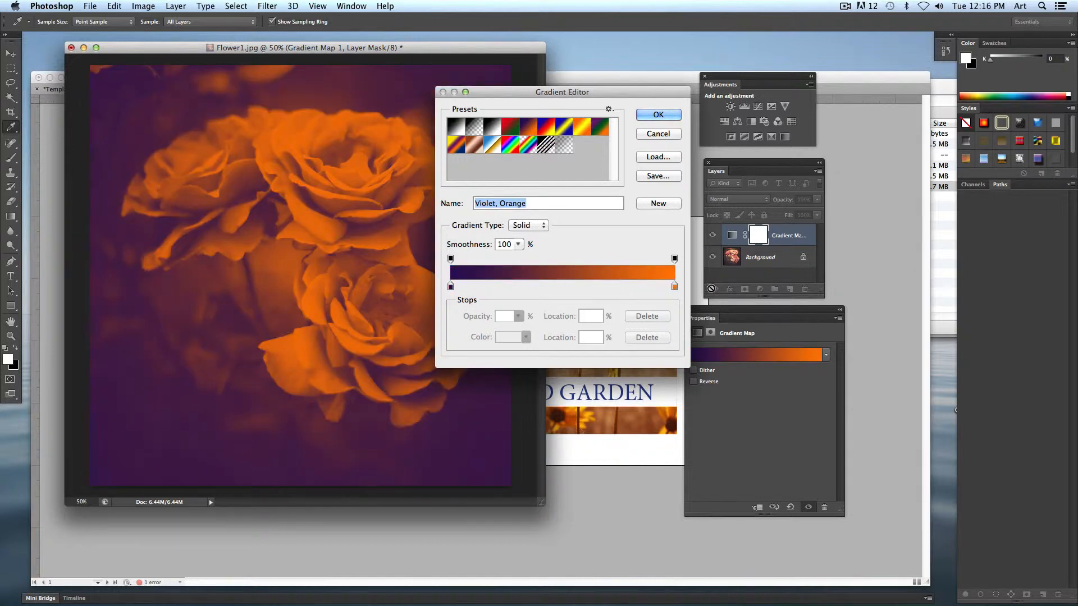
{"action": "left_click", "coordinate": [569, 134]}
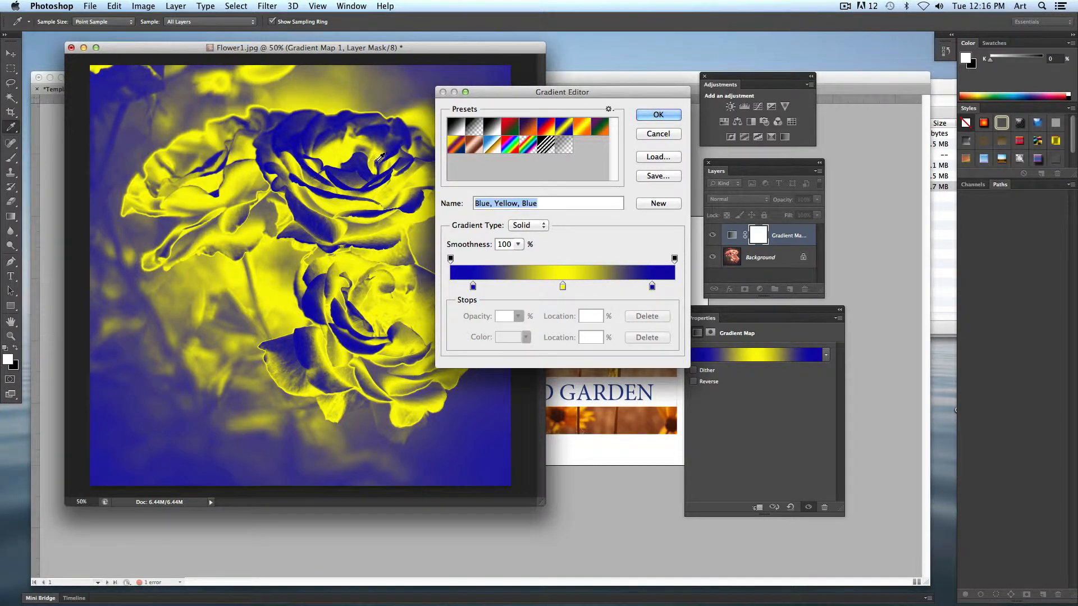
{"action": "left_click", "coordinate": [604, 131]}
{"action": "left_click", "coordinate": [582, 130]}
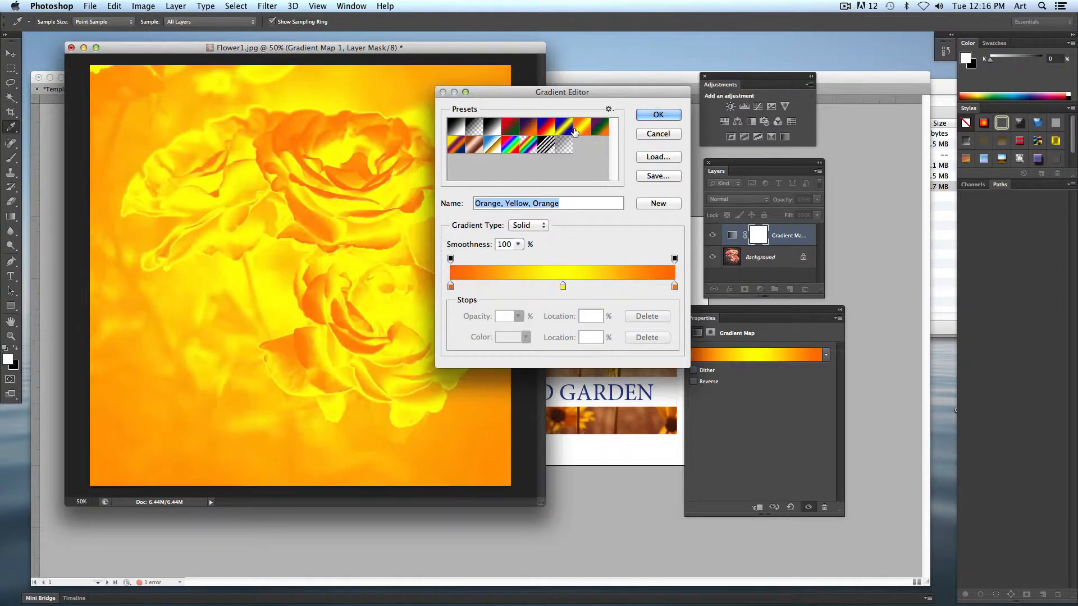
{"action": "left_click", "coordinate": [526, 147]}
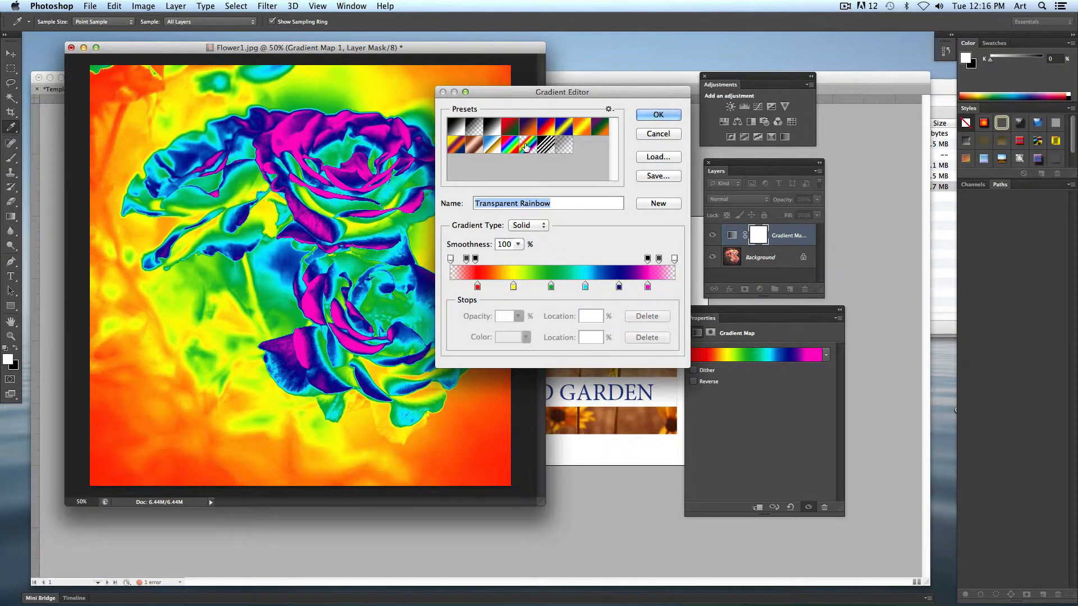
Apply the Black, White gradient preset and add a black color stop at 47% location
{"action": "left_click_drag", "start_coordinate": [511, 92], "coordinate": [555, 88]}
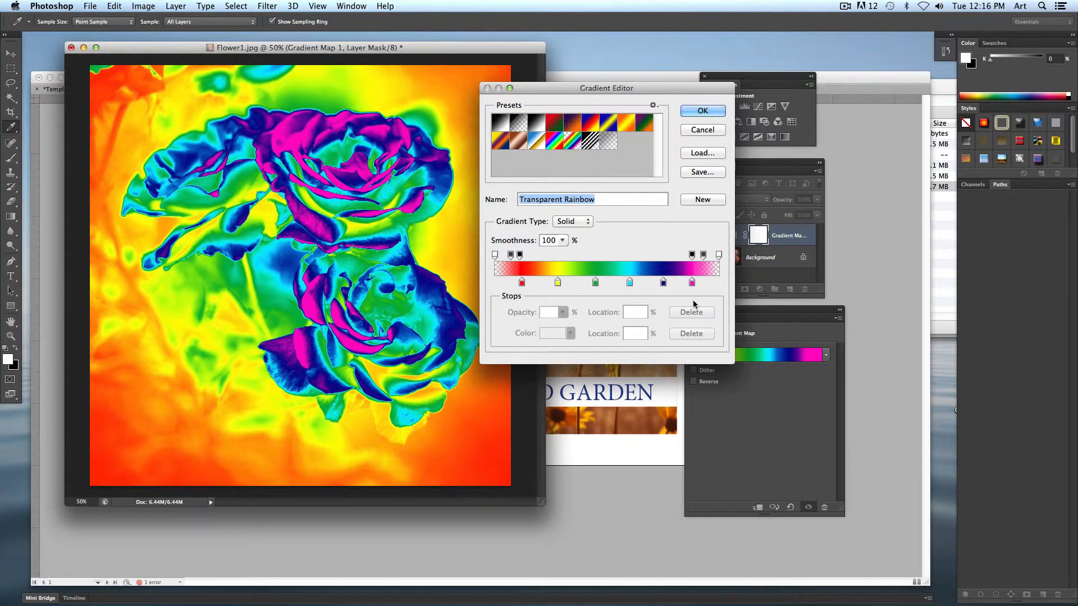
{"action": "left_click", "coordinate": [536, 124]}
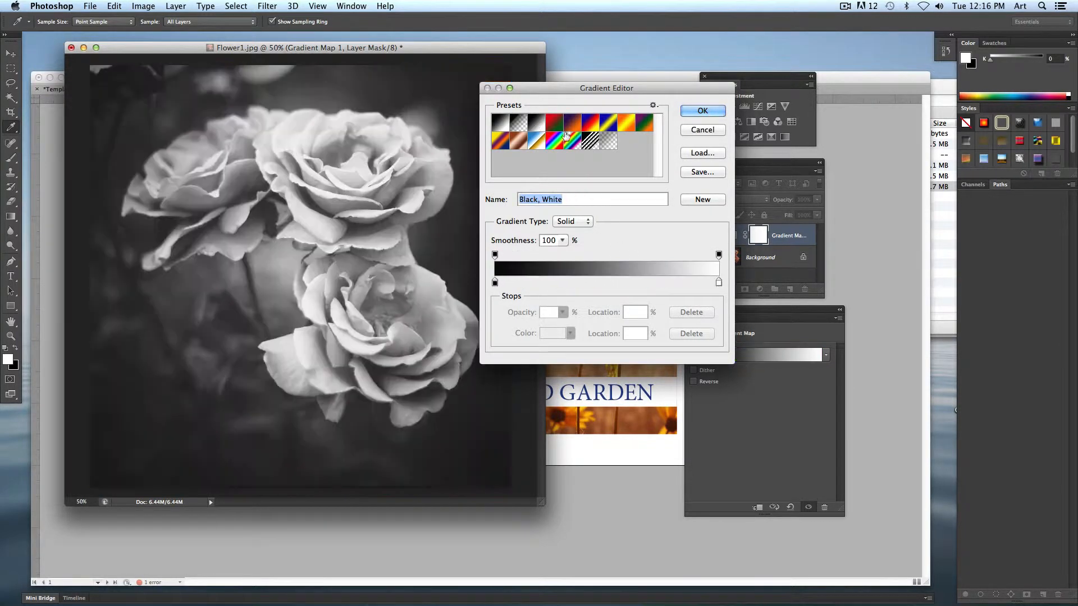
{"action": "left_click", "coordinate": [601, 284]}
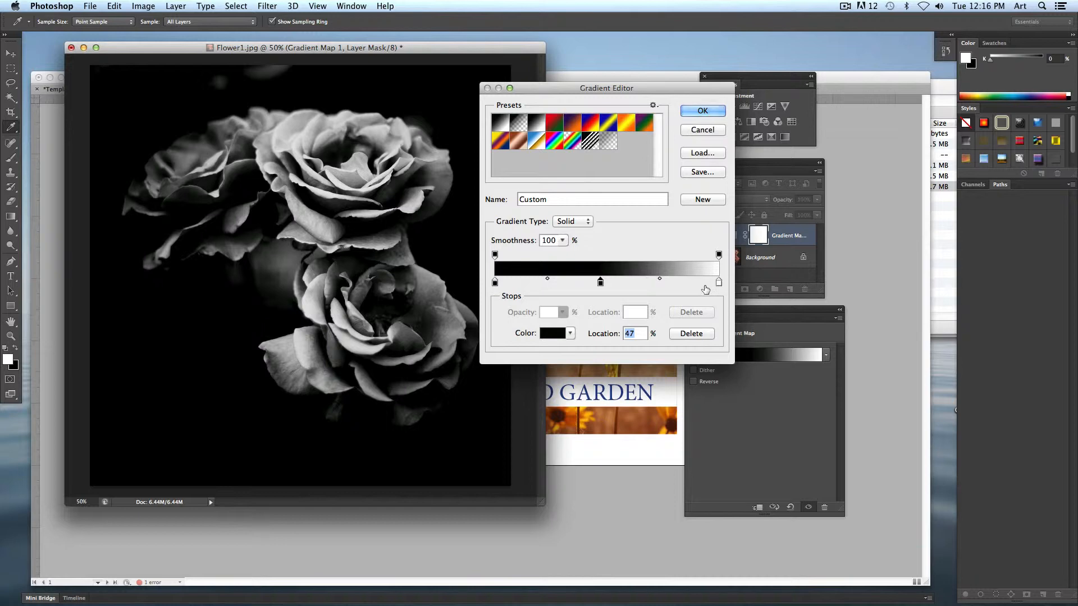
Set the color of the gradient's stop at 0% to dark blue #141489
{"action": "double_click", "coordinate": [494, 283]}
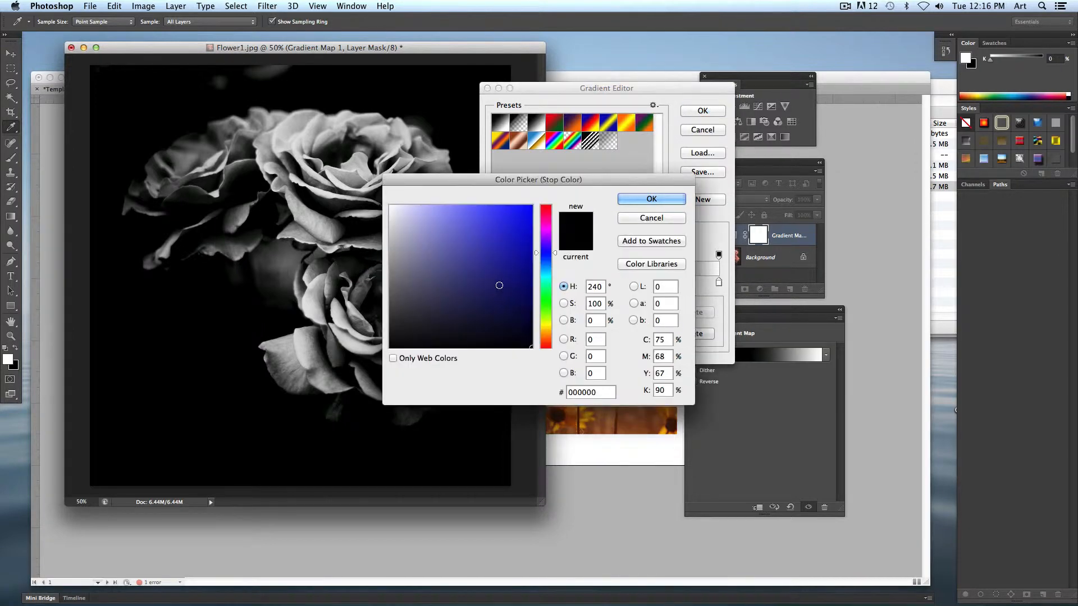
{"action": "left_click", "coordinate": [516, 286]}
{"action": "mouse_move", "coordinate": [516, 287]}
{"action": "left_mouse_down"}
{"action": "mouse_move", "coordinate": [512, 255]}
{"action": "mouse_move", "coordinate": [511, 271]}
{"action": "left_mouse_up"}
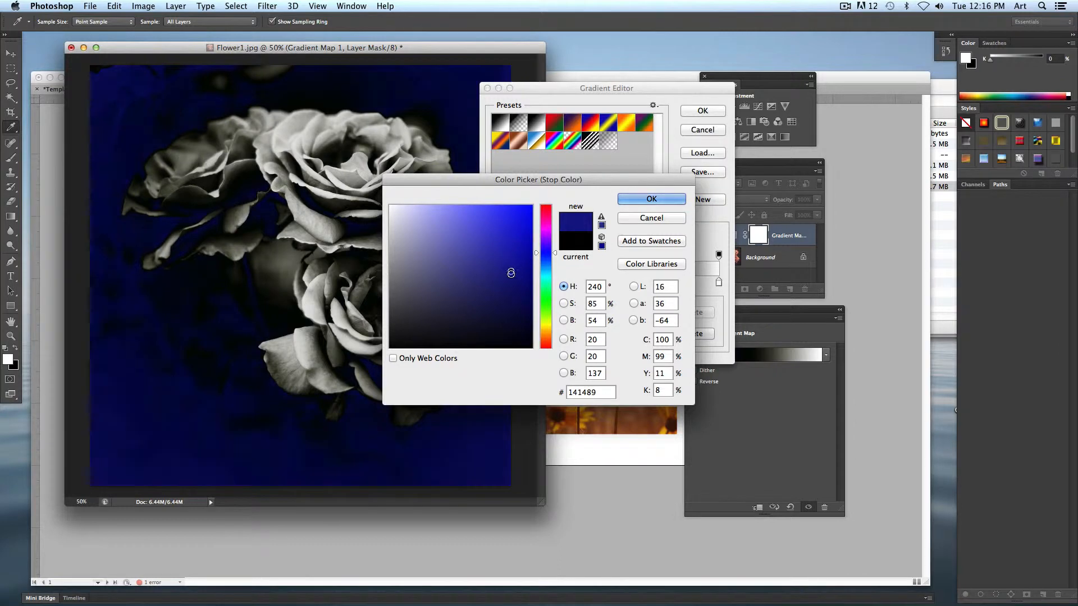
{"action": "left_click", "coordinate": [639, 200]}
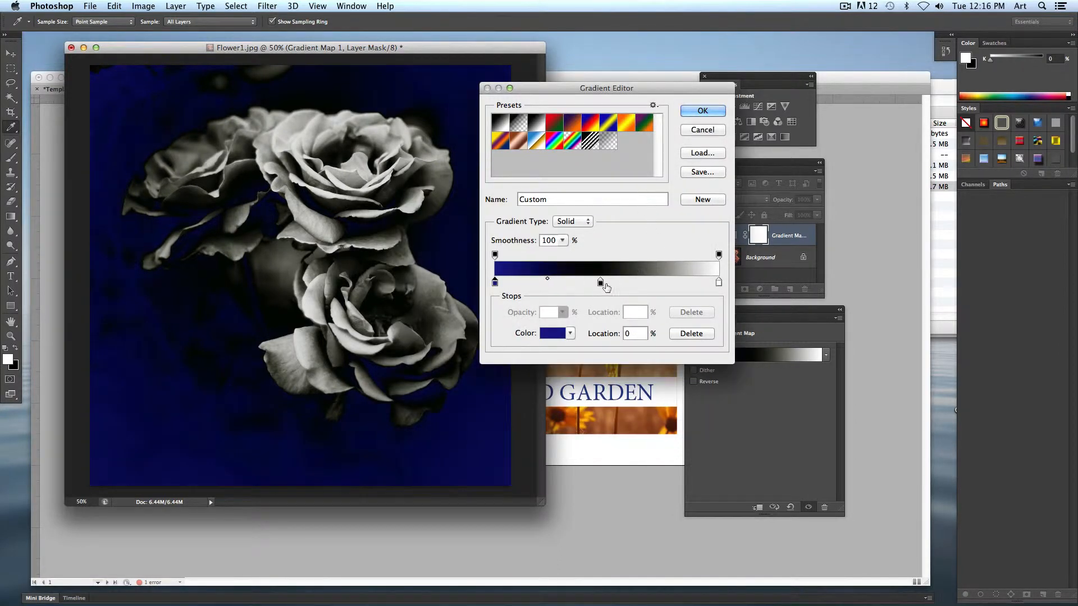
Set the gradient's middle color stop to medium blue, move it to 44% location and accept the gradient
{"action": "double_click", "coordinate": [600, 282]}
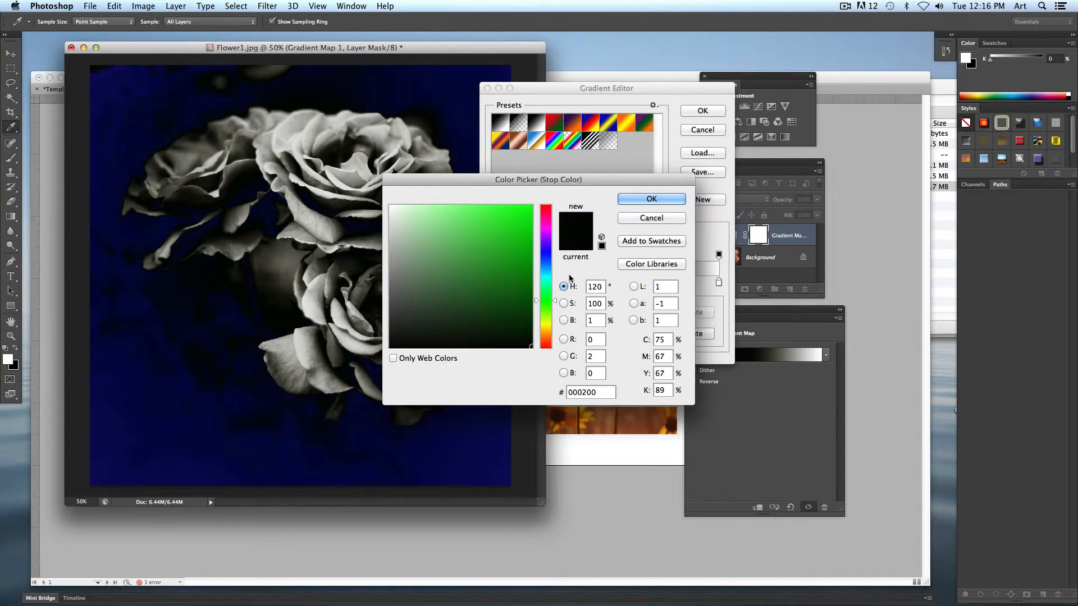
{"action": "left_click", "coordinate": [544, 277]}
{"action": "left_click", "coordinate": [490, 250]}
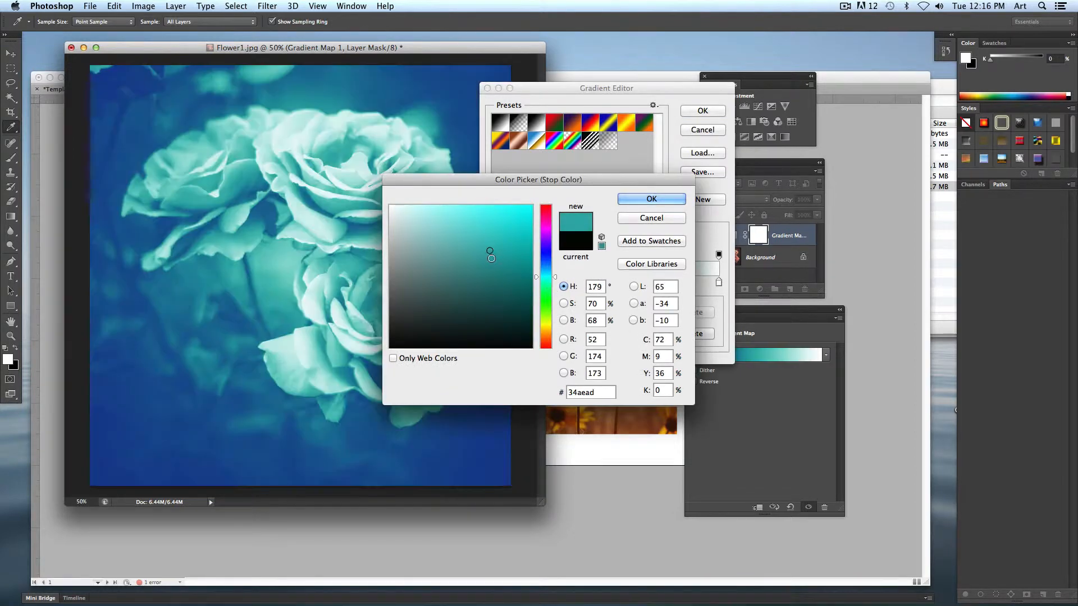
{"action": "left_click", "coordinate": [545, 268]}
{"action": "left_click", "coordinate": [545, 267]}
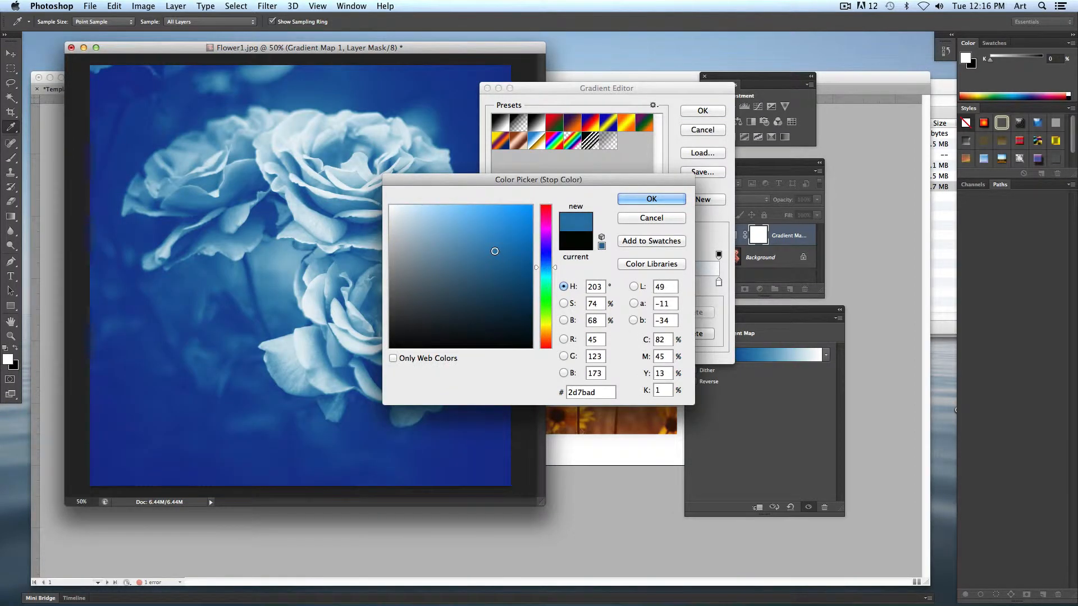
{"action": "left_click", "coordinate": [466, 271]}
{"action": "mouse_move", "coordinate": [466, 271]}
{"action": "left_mouse_down"}
{"action": "mouse_move", "coordinate": [496, 292]}
{"action": "mouse_move", "coordinate": [477, 241]}
{"action": "mouse_move", "coordinate": [505, 229]}
{"action": "mouse_move", "coordinate": [497, 238]}
{"action": "left_mouse_up"}
{"action": "left_click", "coordinate": [652, 199]}
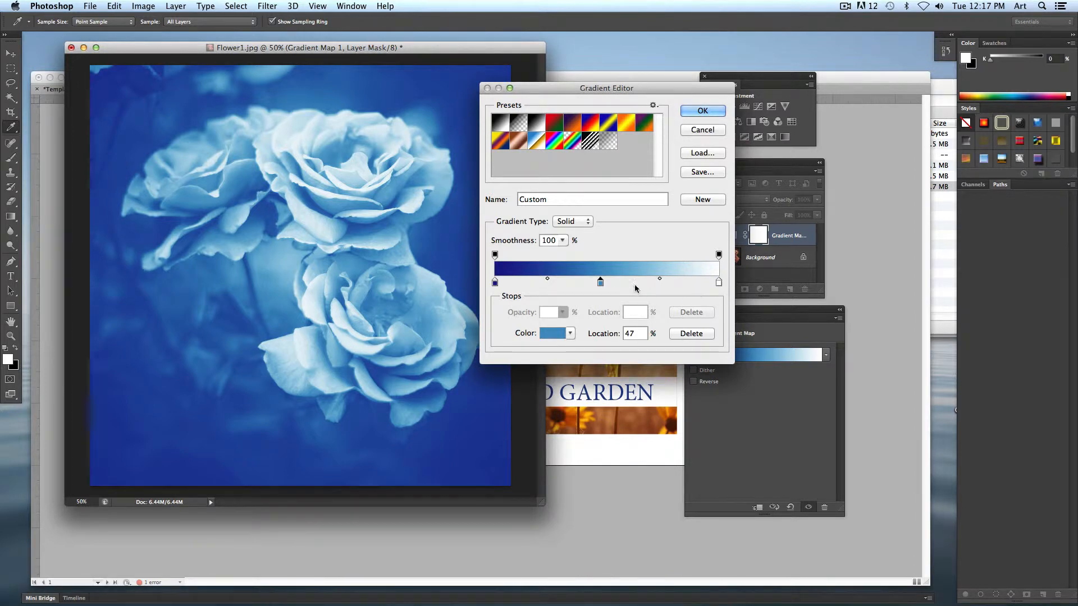
{"action": "mouse_move", "coordinate": [601, 282]}
{"action": "left_mouse_down"}
{"action": "mouse_move", "coordinate": [646, 282]}
{"action": "mouse_move", "coordinate": [550, 284]}
{"action": "mouse_move", "coordinate": [594, 283]}
{"action": "left_mouse_up"}
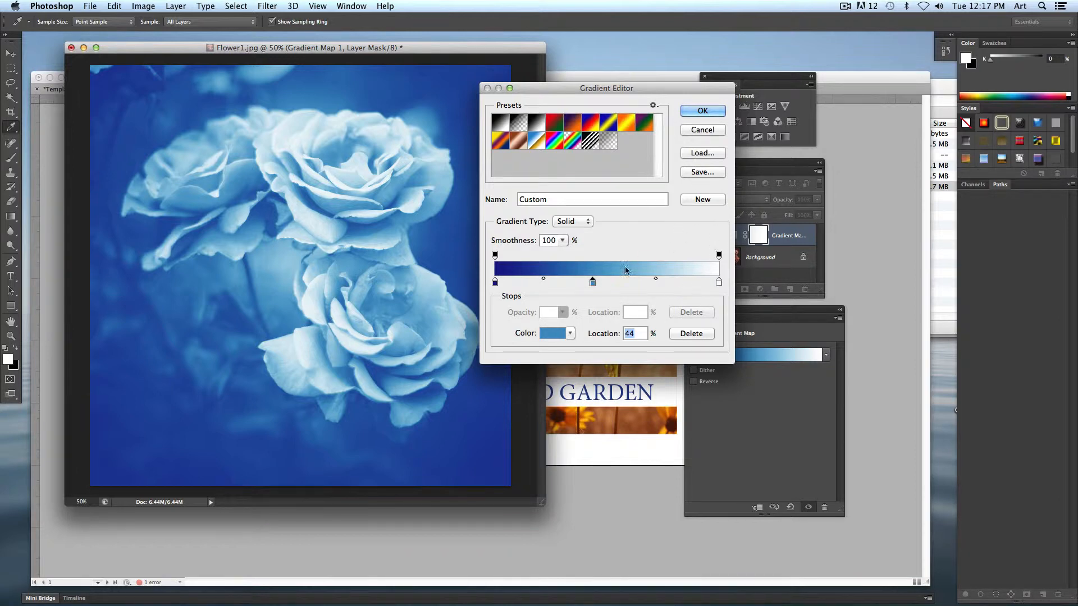
{"action": "left_click", "coordinate": [702, 111]}
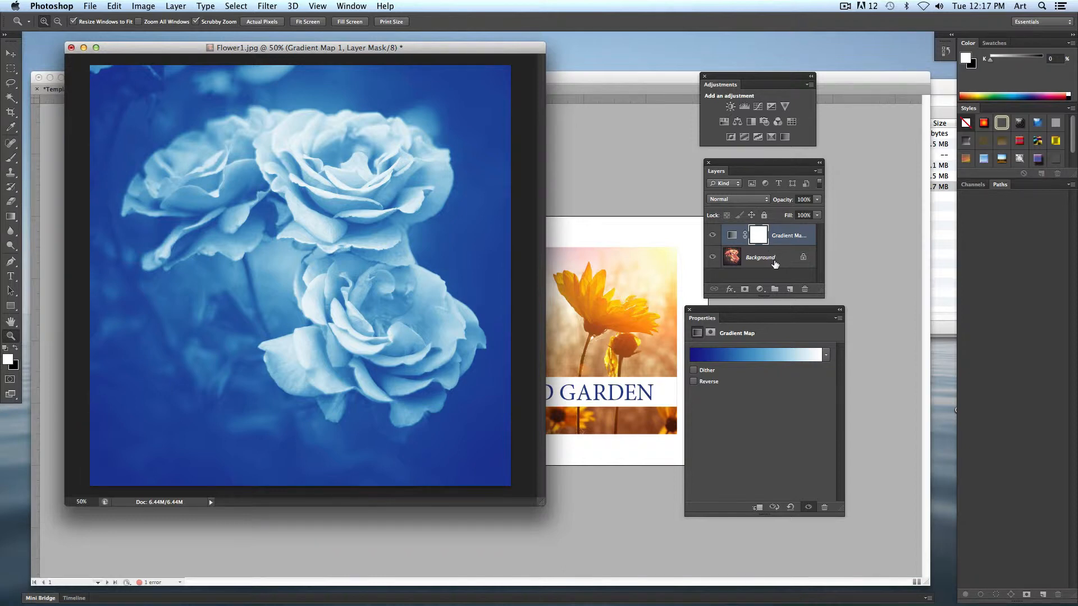
{"action": "left_click", "coordinate": [90, 6]}
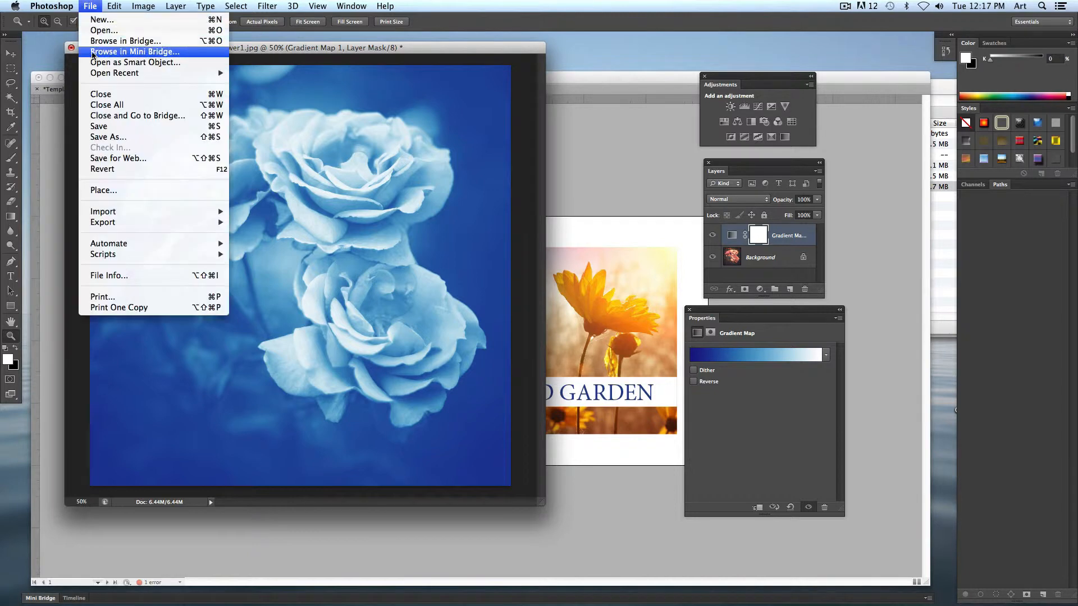
{"action": "left_click", "coordinate": [112, 128]}
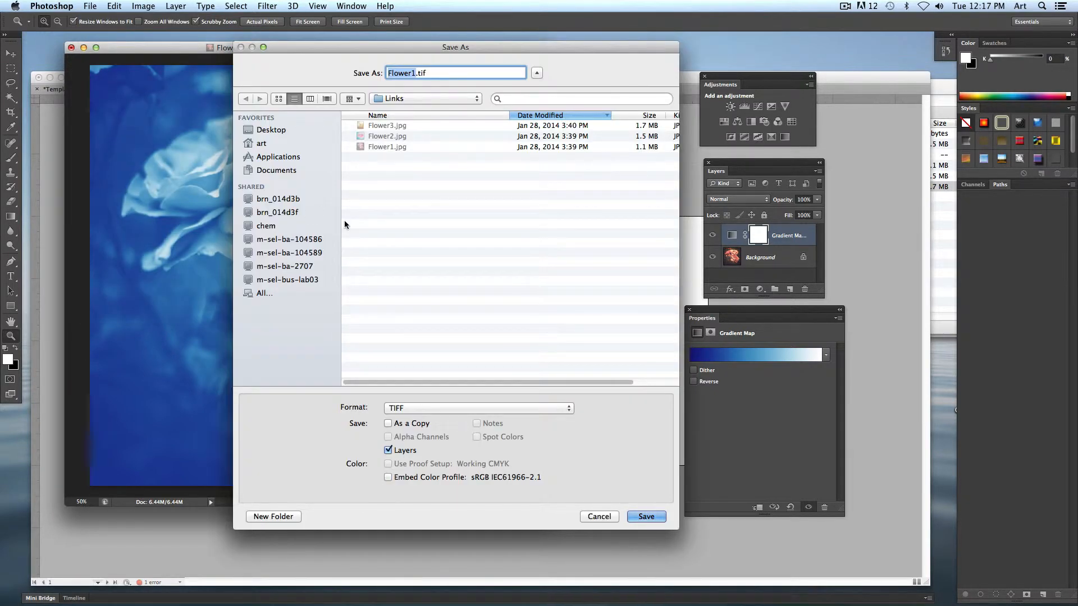
{"action": "left_click", "coordinate": [409, 408]}
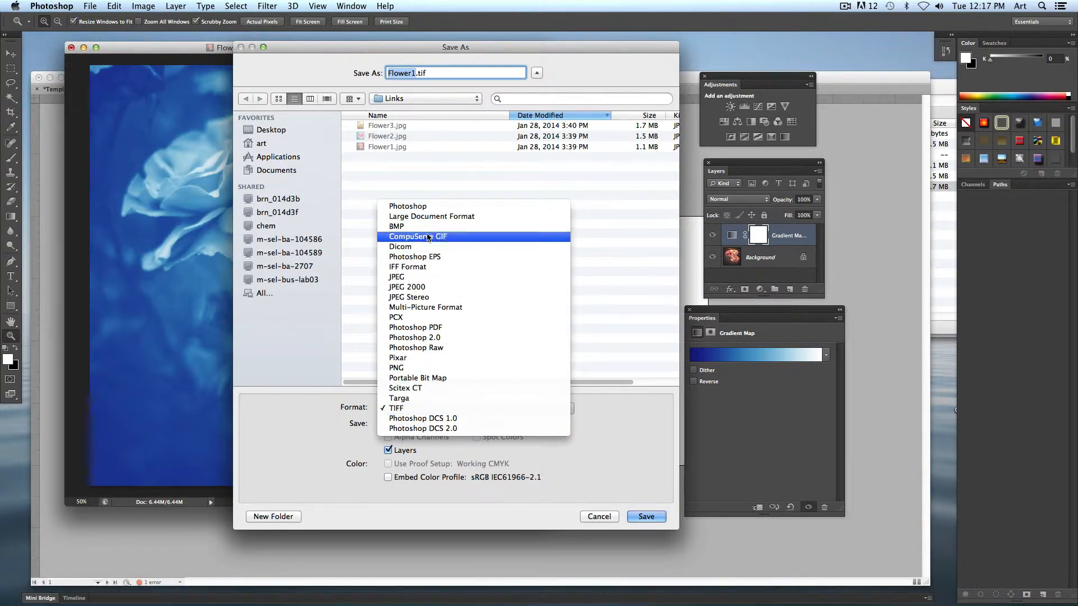
{"action": "left_click", "coordinate": [435, 210]}
{"action": "left_click_drag", "start_coordinate": [318, 49], "coordinate": [317, 86]}
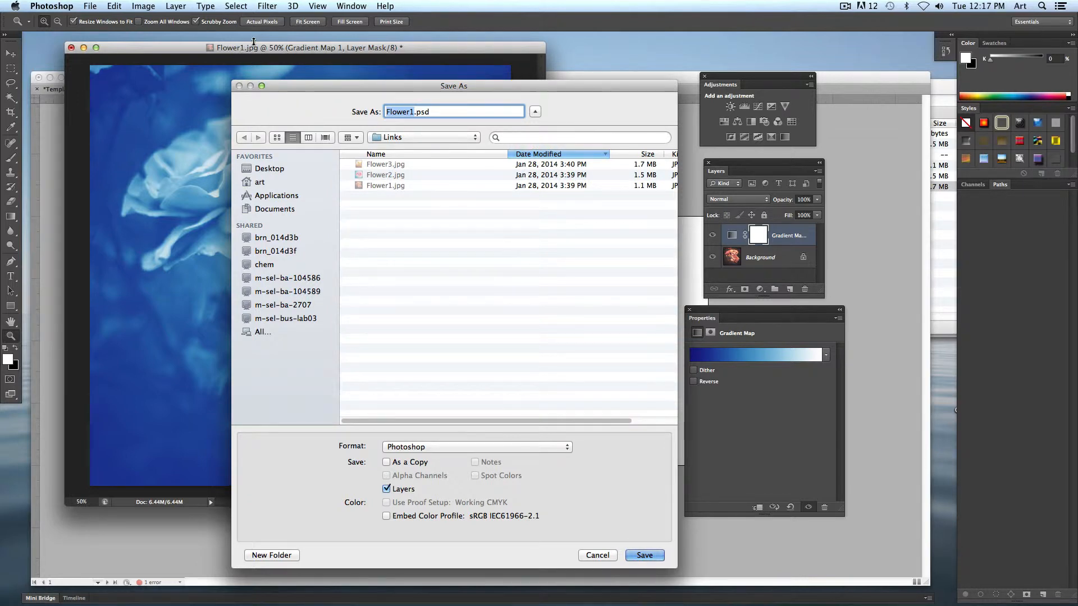
{"action": "left_click", "coordinate": [420, 454]}
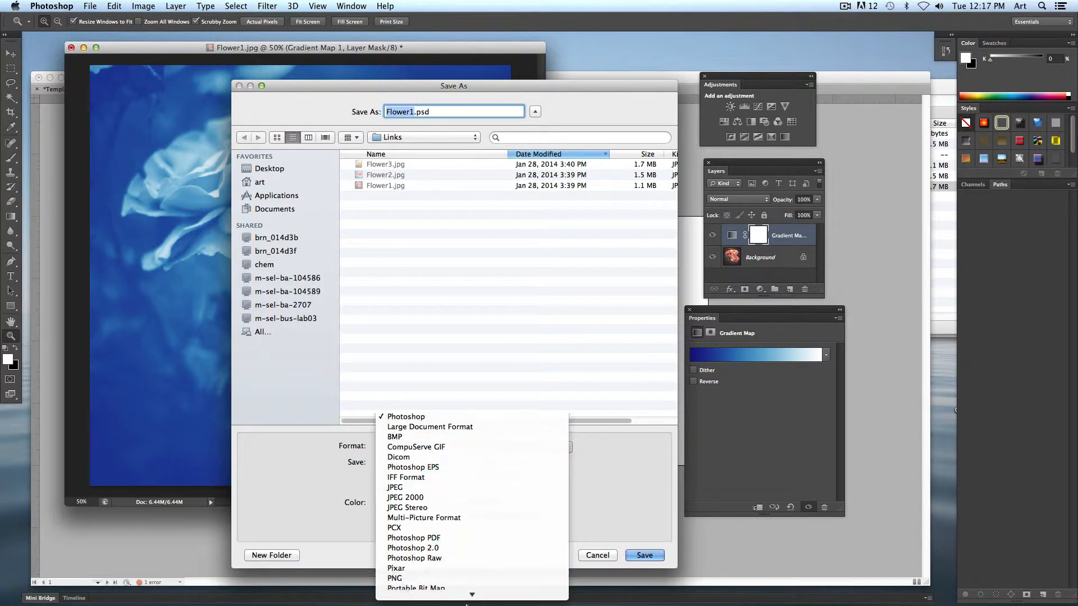
{"action": "left_click", "coordinate": [444, 441]}
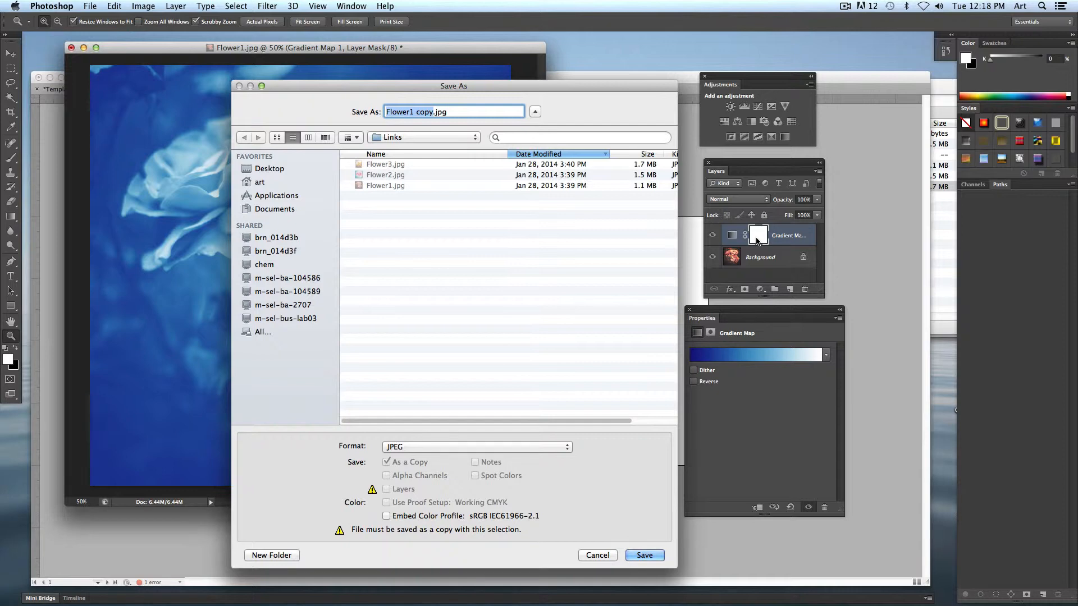
{"action": "left_click", "coordinate": [500, 447]}
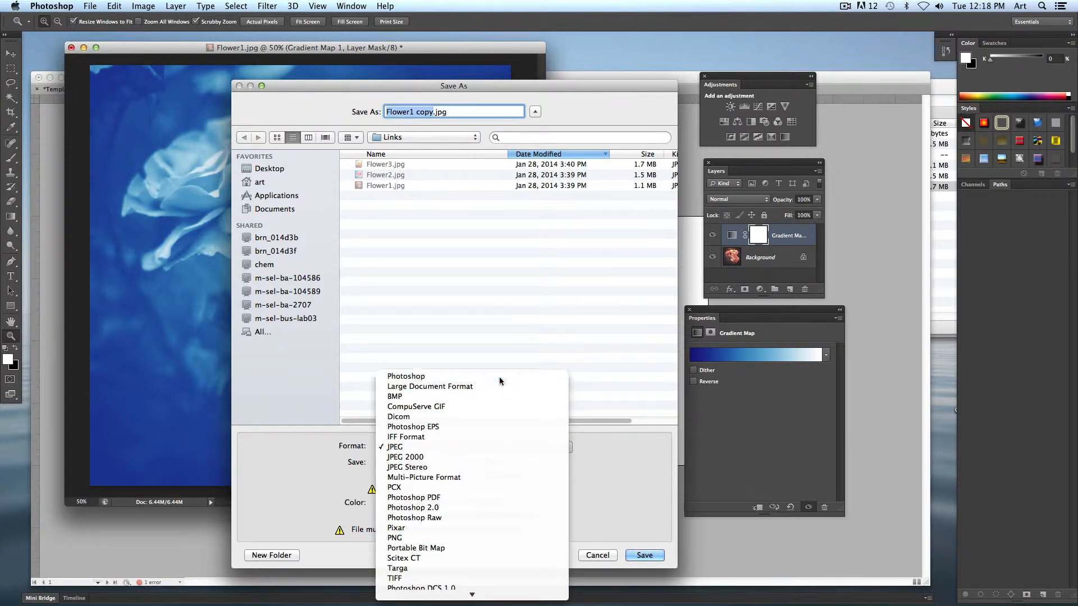
{"action": "left_click", "coordinate": [499, 377]}
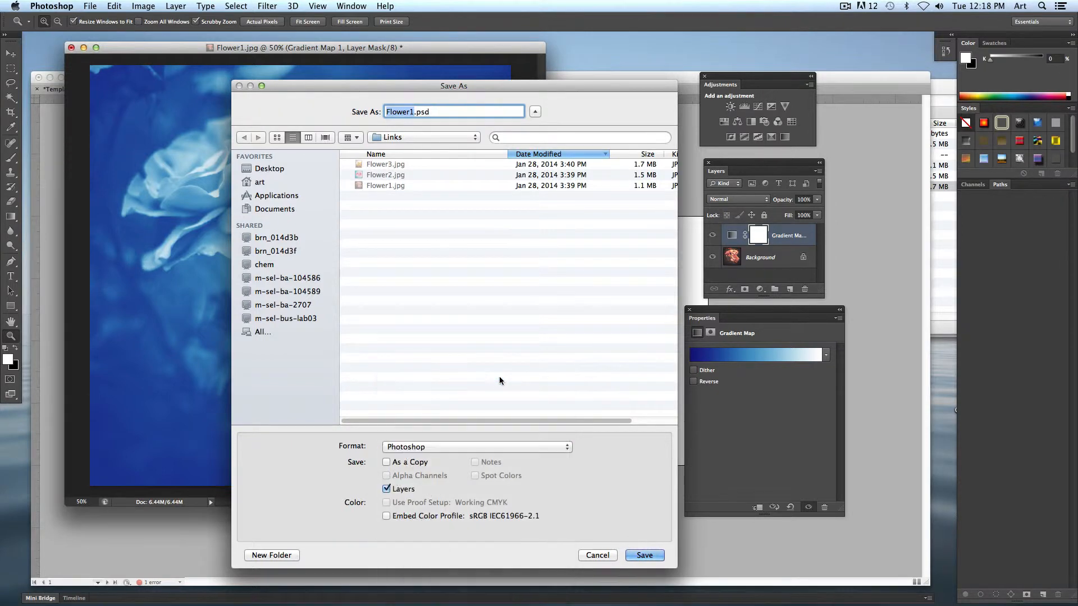
{"action": "left_click", "coordinate": [597, 556]}
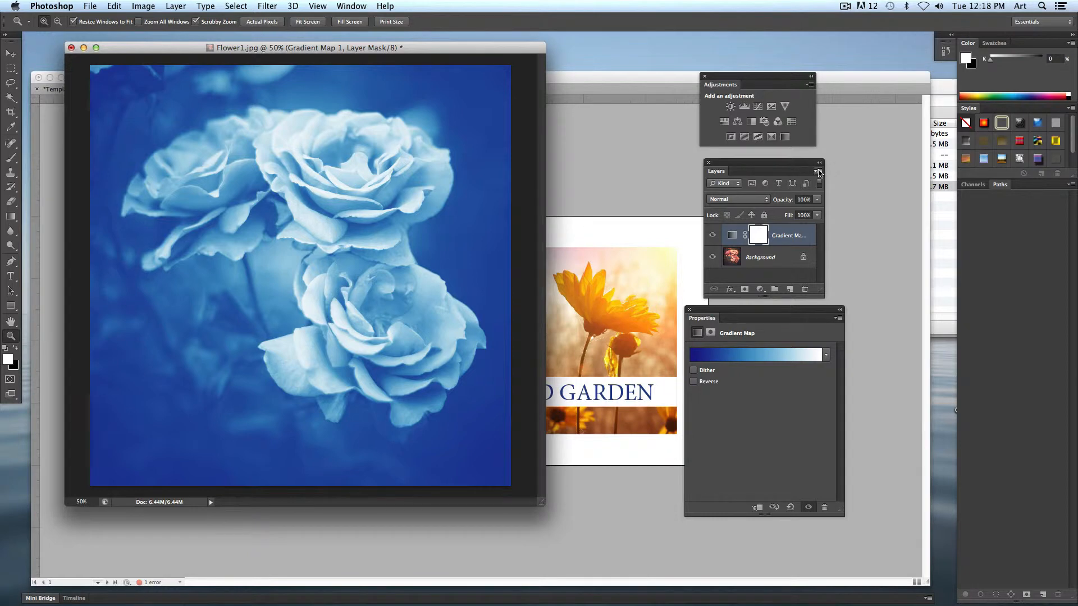
Flatten the recolored rose image and save it over Flower1.jpg, closing the file
{"action": "left_click", "coordinate": [819, 171]}
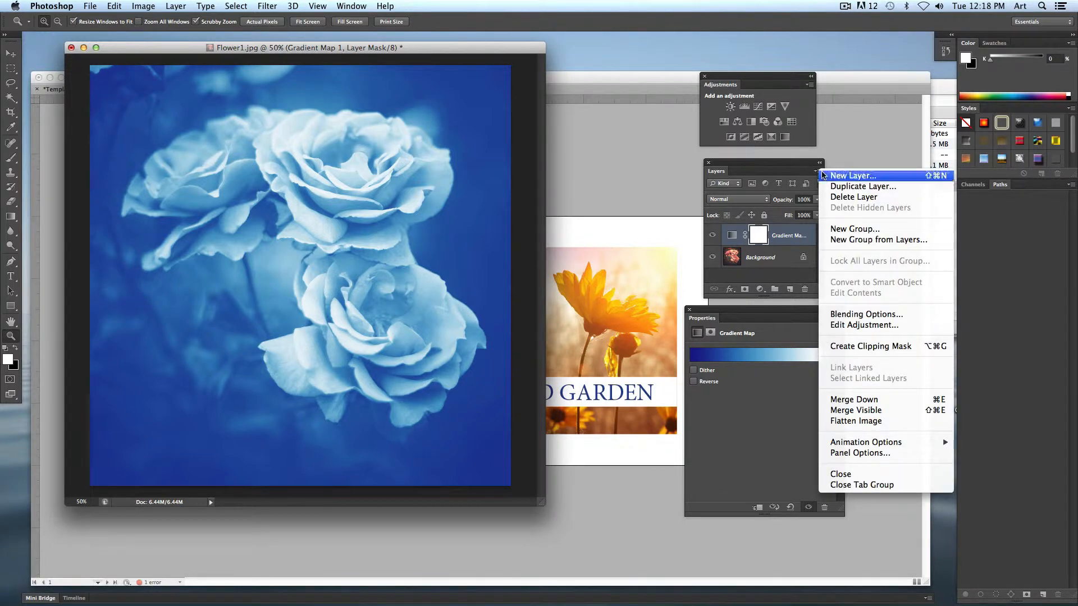
{"action": "left_click", "coordinate": [869, 420]}
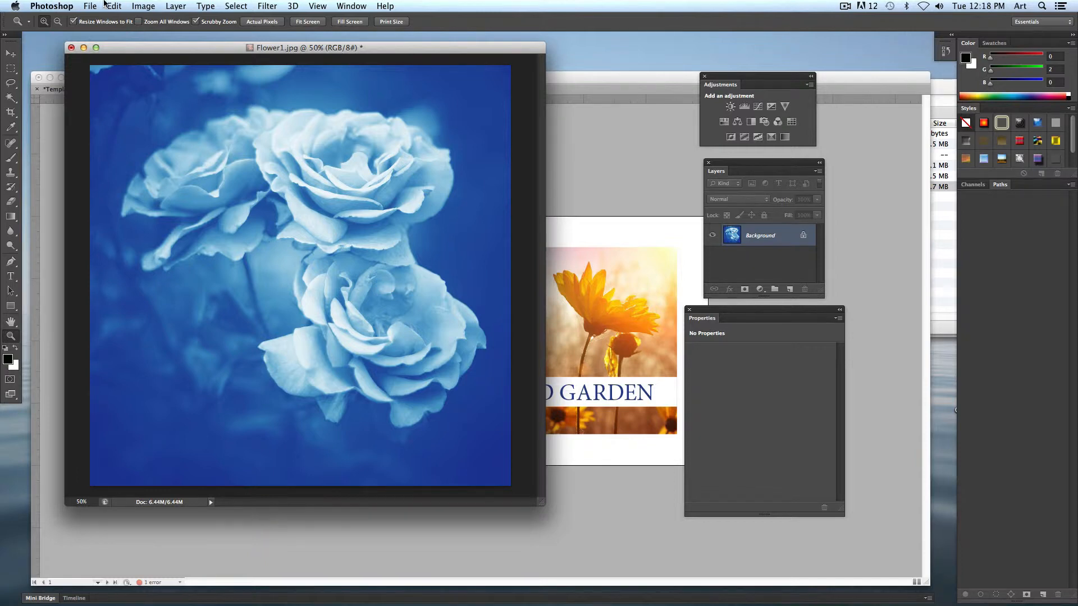
{"action": "left_click", "coordinate": [90, 6]}
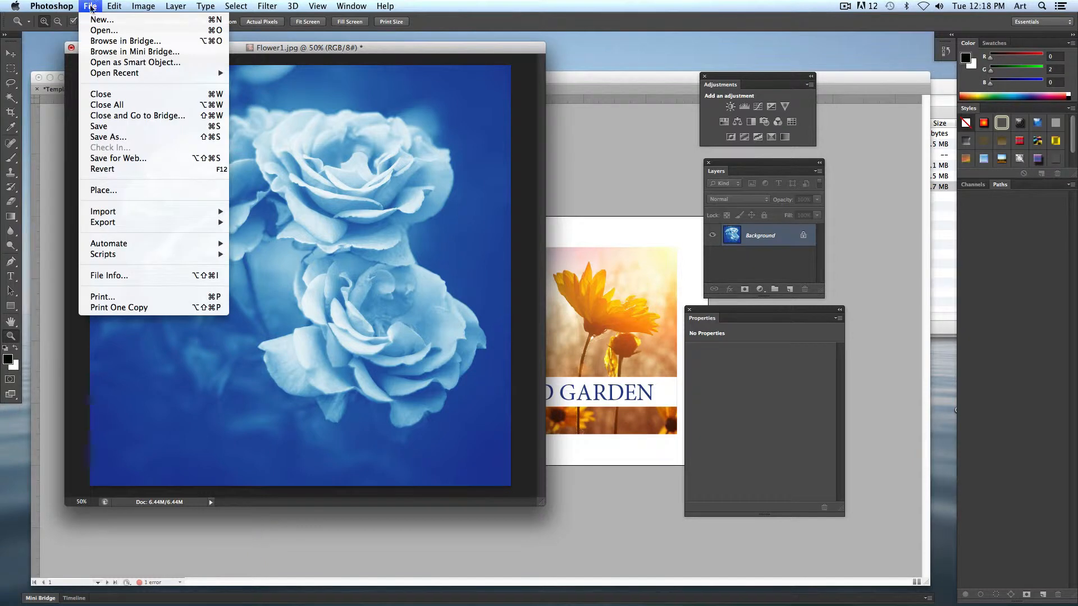
{"action": "left_click", "coordinate": [98, 126]}
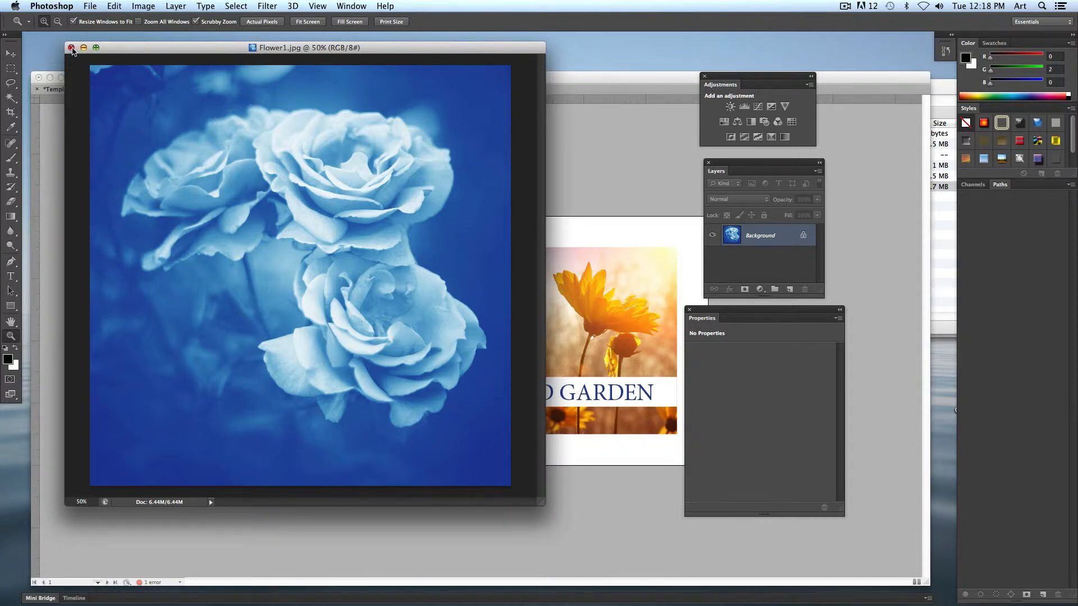
{"action": "left_click", "coordinate": [71, 48]}
Switch to InDesign and open the flier's pink daisy photo for editing with Adobe Photoshop CS6 in an enlarged window
{"action": "key", "text": "super+Tab"}
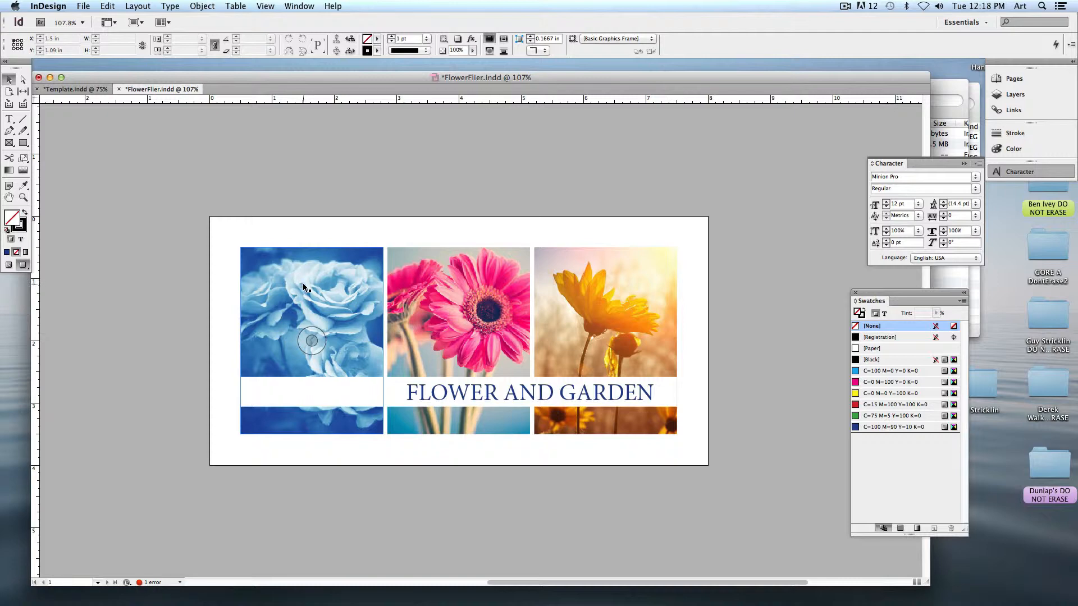
{"action": "left_click", "coordinate": [442, 290]}
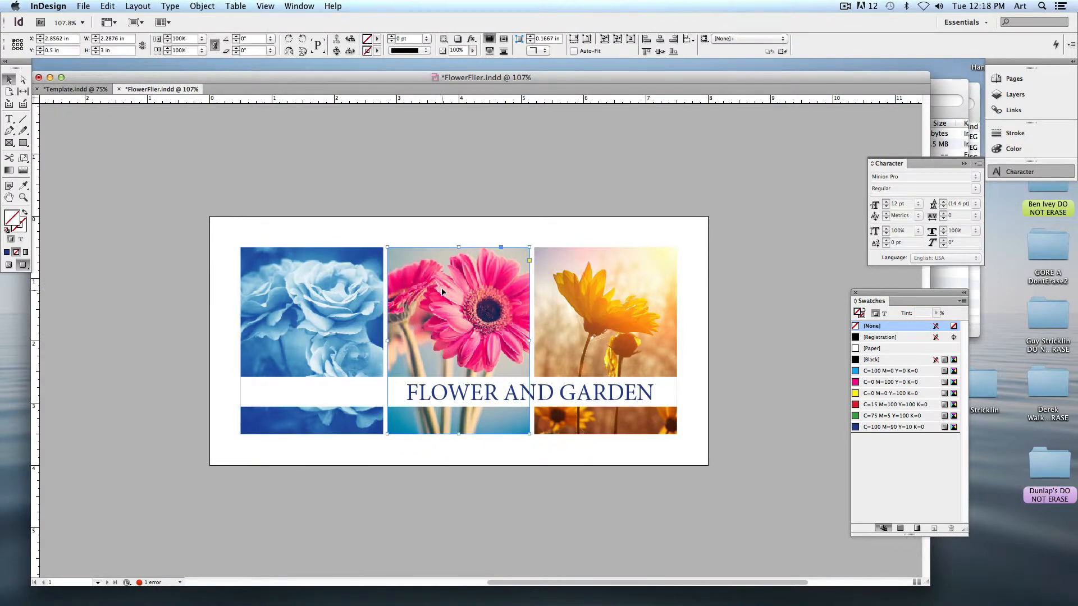
{"action": "left_click", "coordinate": [454, 341]}
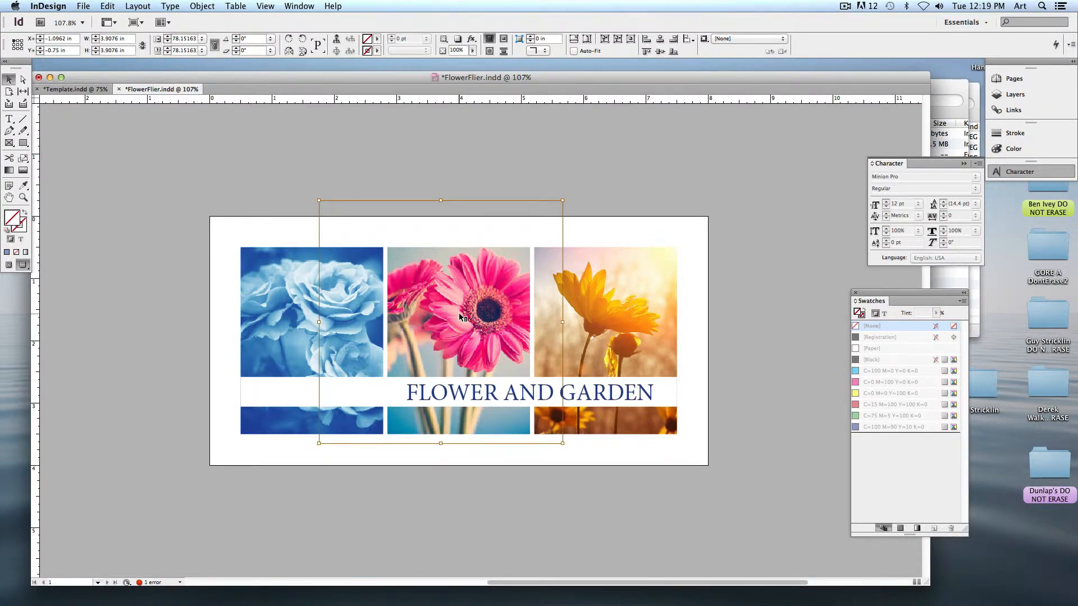
{"action": "right_click", "coordinate": [460, 318]}
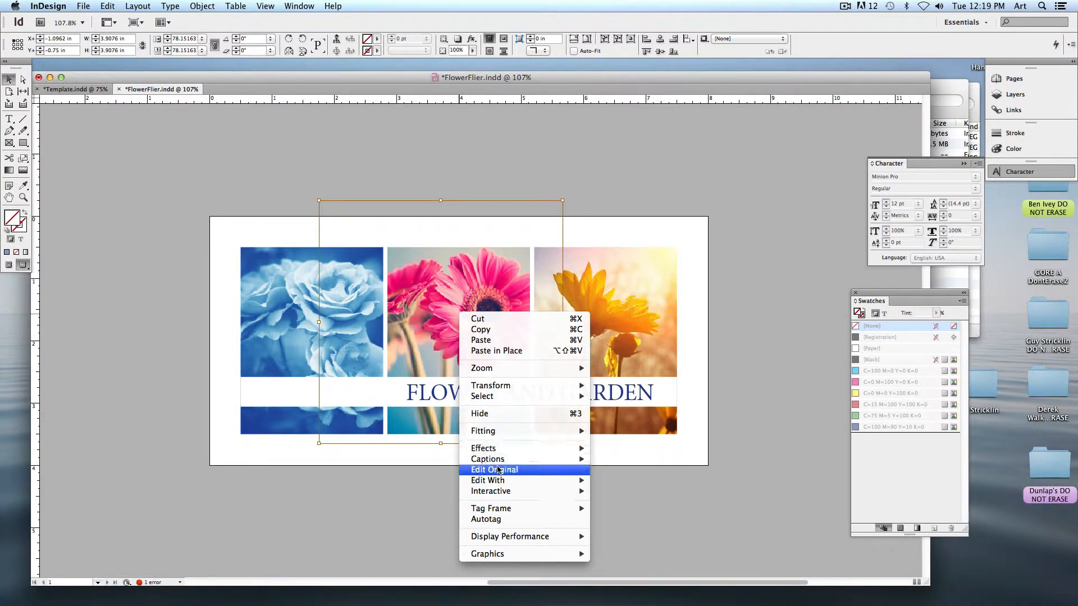
{"action": "mouse_move", "coordinate": [500, 482]}
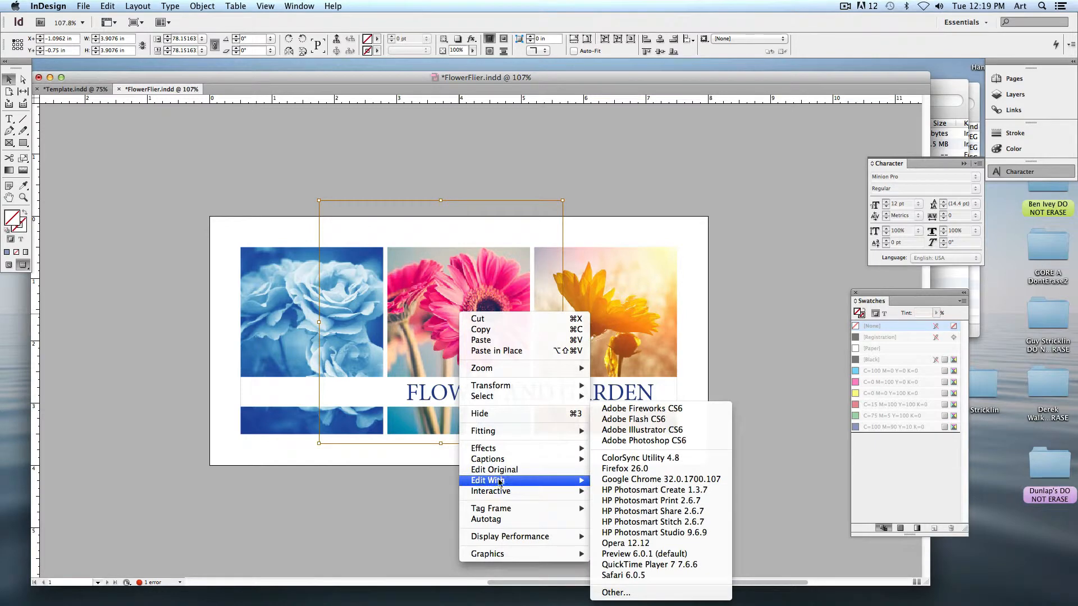
{"action": "left_click", "coordinate": [645, 440]}
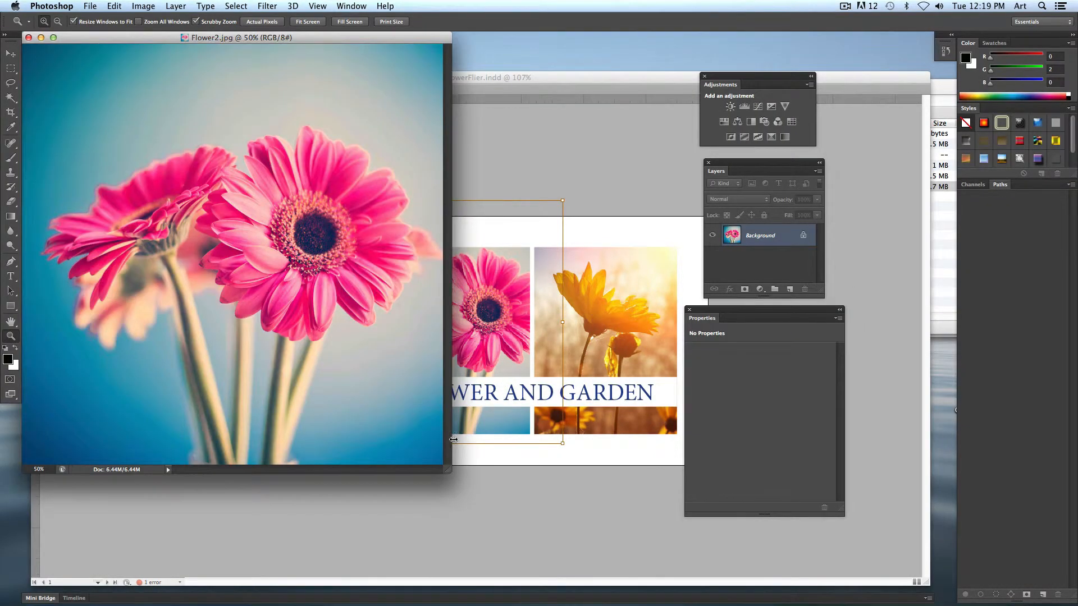
{"action": "left_click_drag", "start_coordinate": [448, 470], "coordinate": [563, 552]}
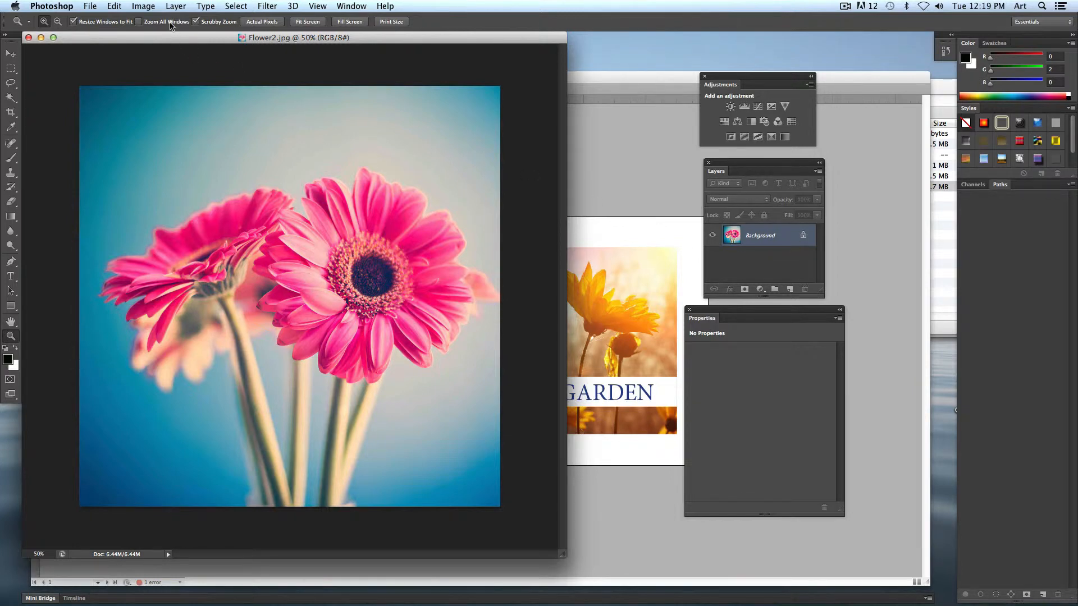
Add a Solid Color fill layer above the pink daisy photo, keeping the default layer name and Normal mode
{"action": "left_click", "coordinate": [174, 6]}
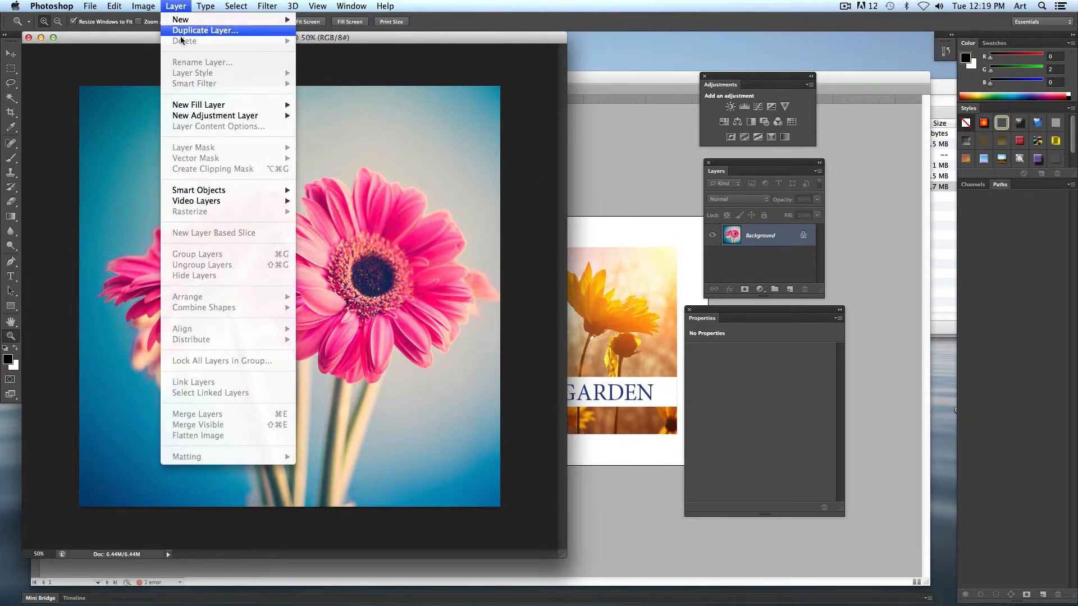
{"action": "mouse_move", "coordinate": [185, 107]}
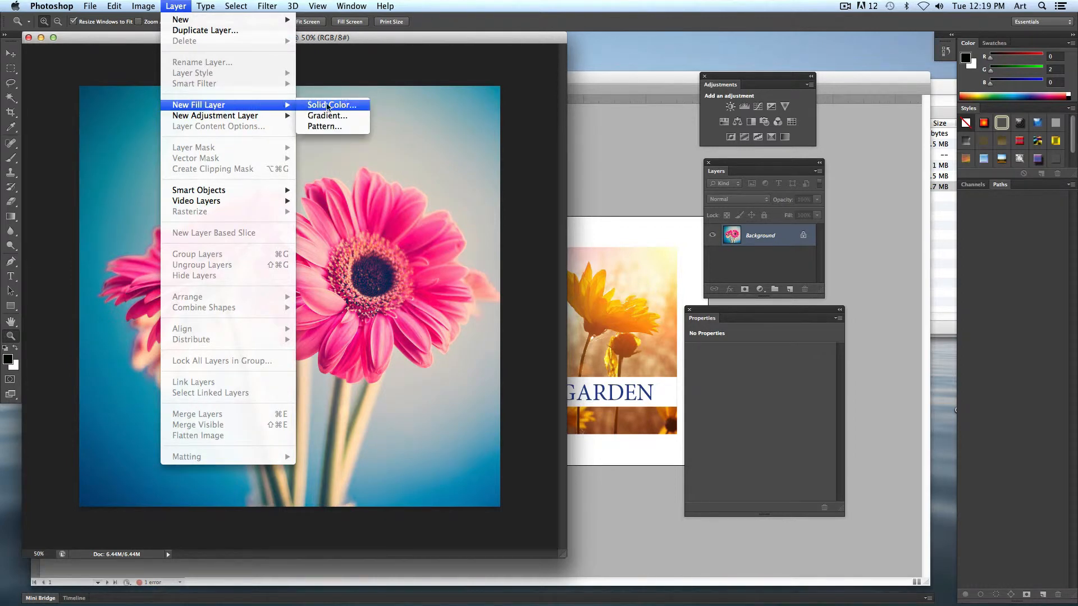
{"action": "left_click", "coordinate": [328, 107]}
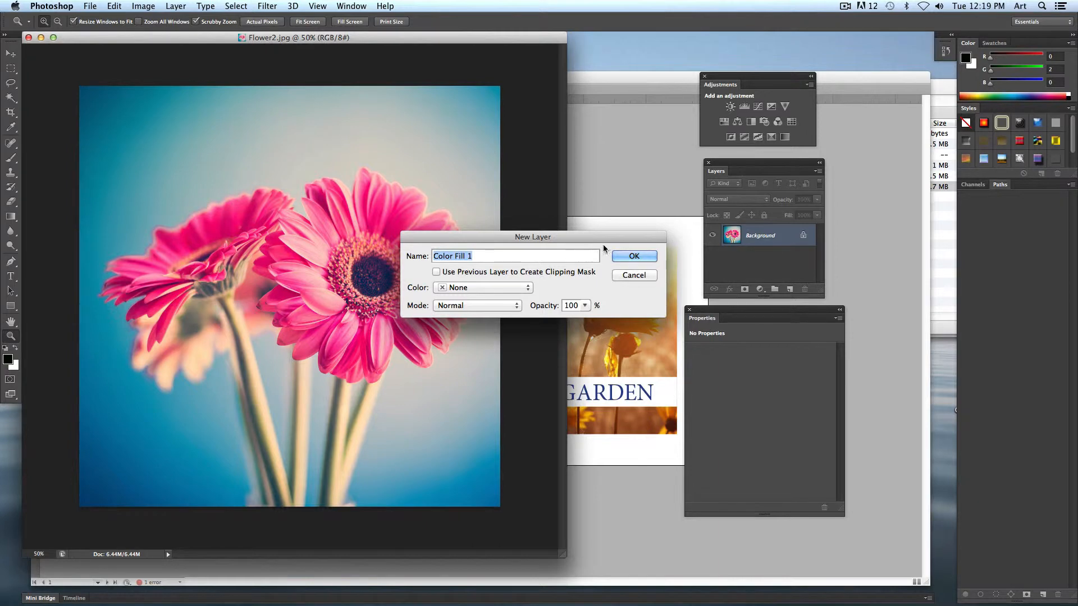
{"action": "left_click", "coordinate": [635, 257]}
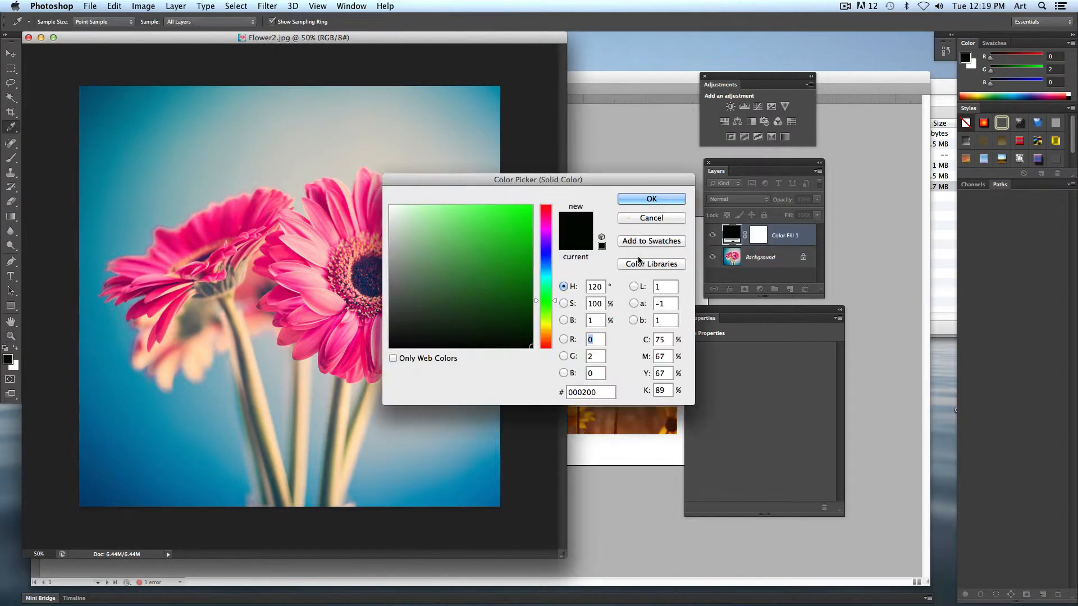
Try green and purple shades for the fill layer and settle on red #d71b1b
{"action": "left_click", "coordinate": [496, 255]}
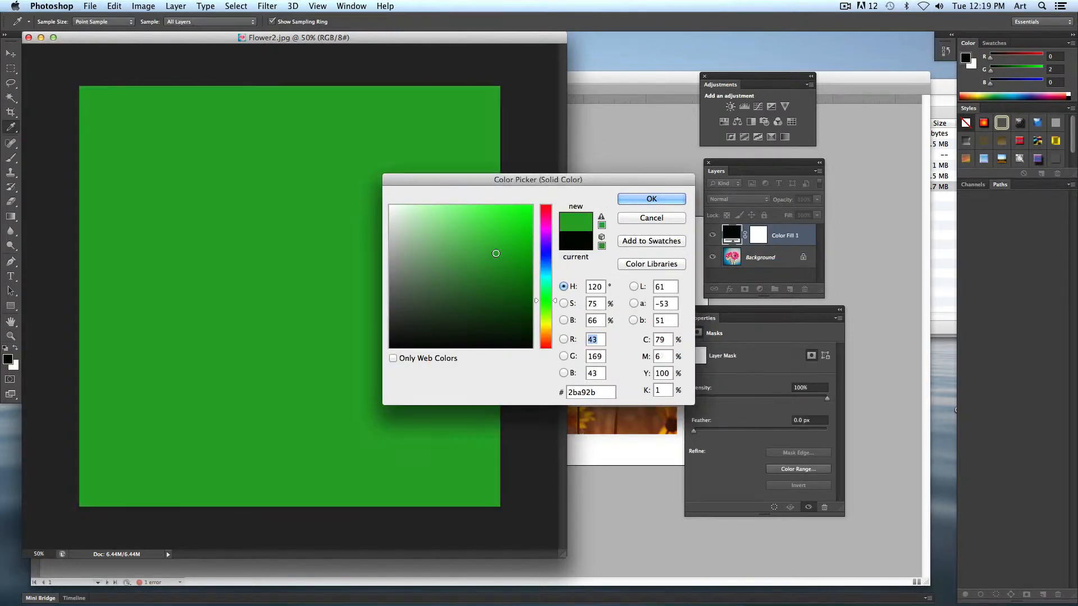
{"action": "left_click", "coordinate": [489, 279]}
{"action": "left_click", "coordinate": [478, 245]}
{"action": "left_click", "coordinate": [511, 241]}
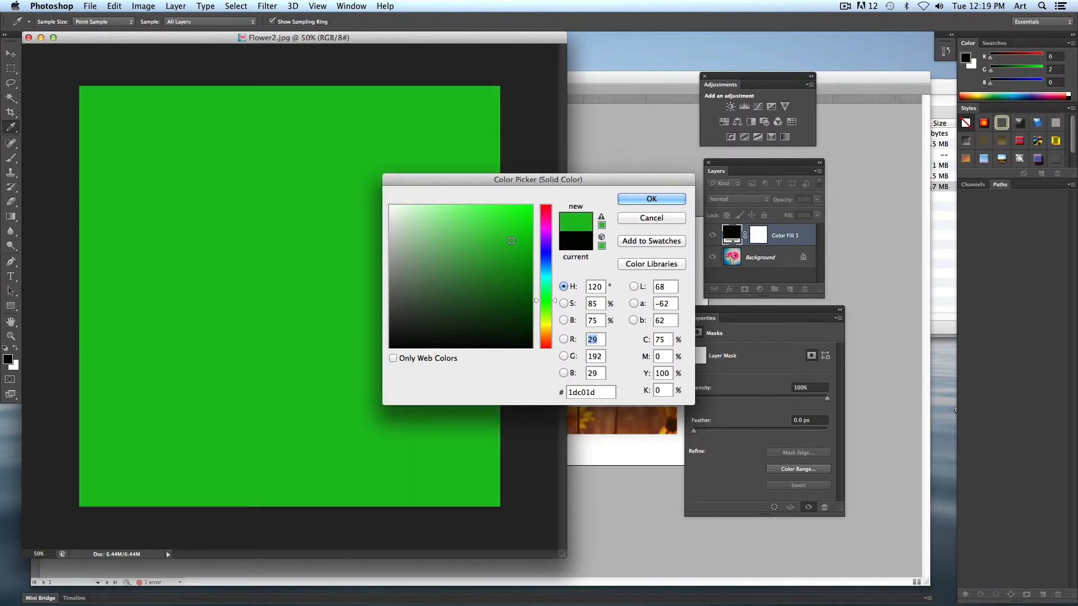
{"action": "left_click", "coordinate": [543, 261]}
{"action": "left_click", "coordinate": [544, 241]}
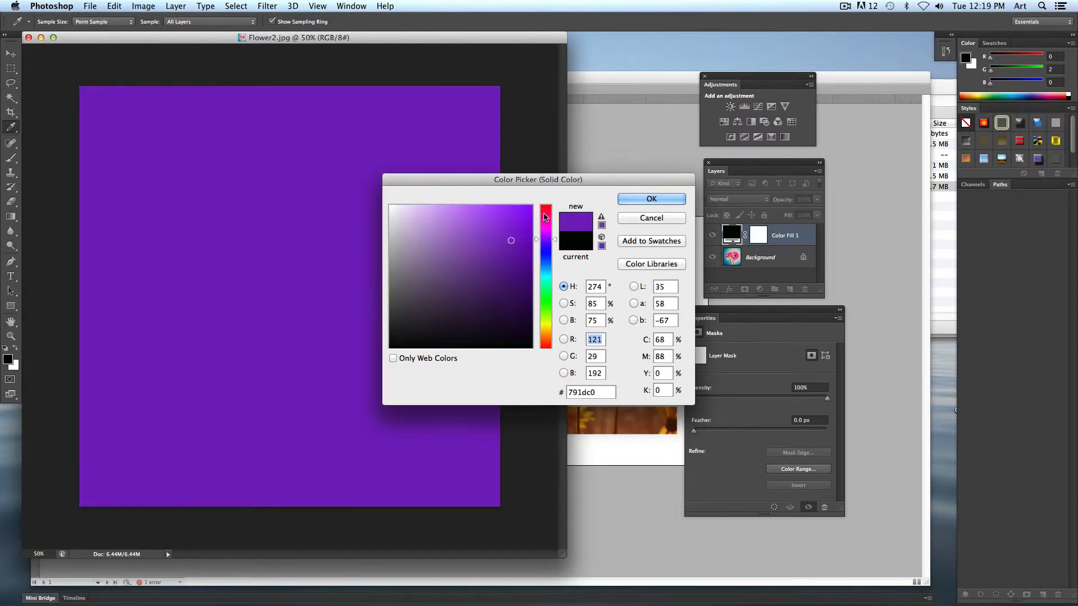
{"action": "left_click", "coordinate": [544, 206]}
{"action": "left_click", "coordinate": [516, 225]}
{"action": "left_click", "coordinate": [514, 228]}
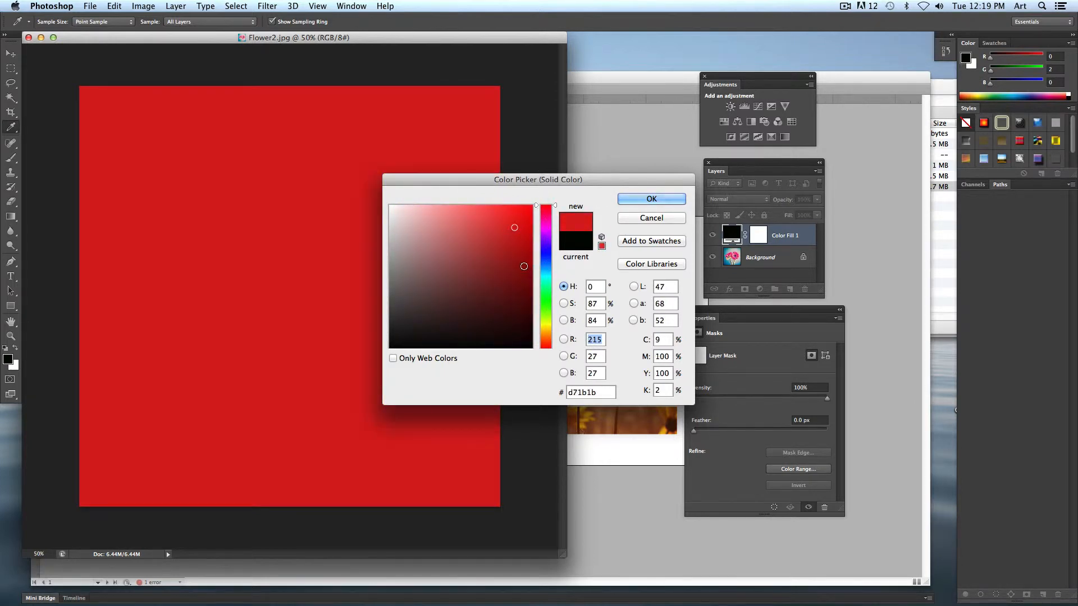
{"action": "left_click", "coordinate": [651, 200]}
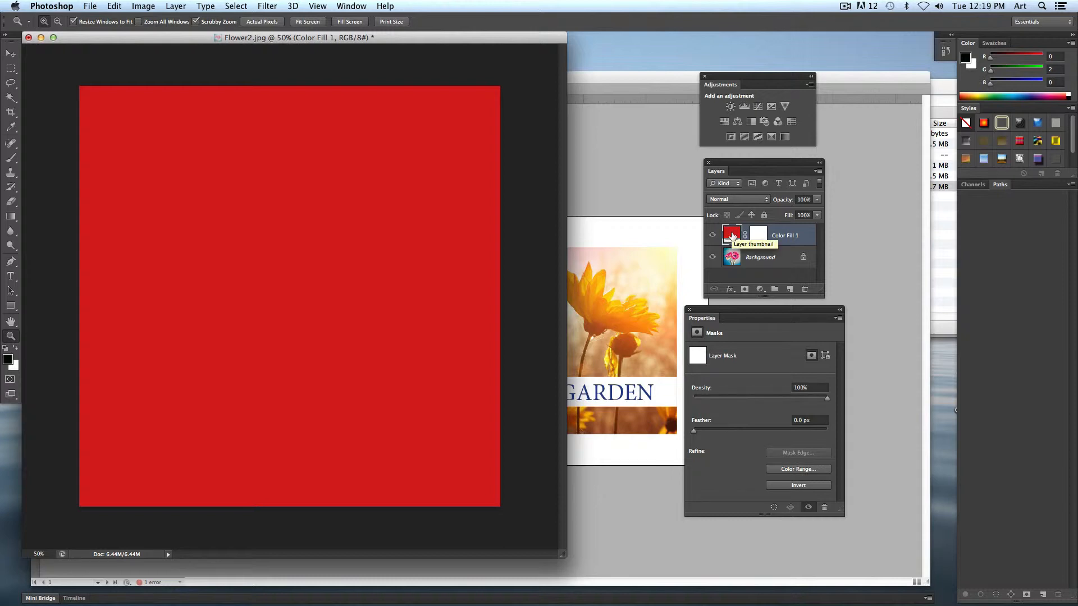
Lighten the red of the Color Fill 1 layer slightly and set the layer's blend mode to Hue
{"action": "double_click", "coordinate": [732, 236]}
{"action": "mouse_move", "coordinate": [512, 224]}
{"action": "left_mouse_down"}
{"action": "mouse_move", "coordinate": [488, 219]}
{"action": "mouse_move", "coordinate": [510, 246]}
{"action": "mouse_move", "coordinate": [508, 220]}
{"action": "left_mouse_up"}
{"action": "left_click", "coordinate": [646, 200]}
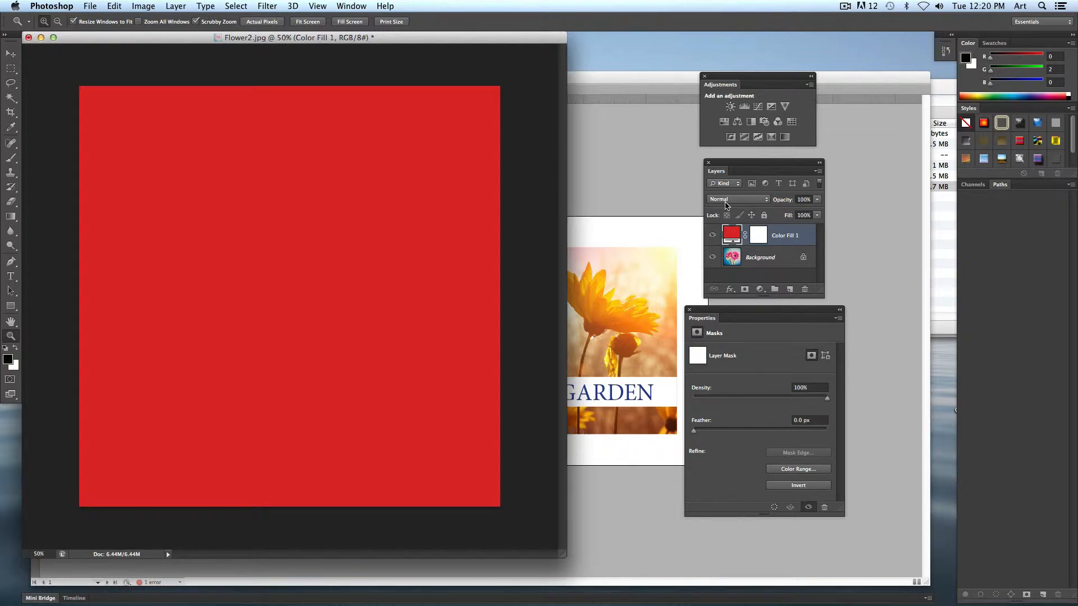
{"action": "left_click", "coordinate": [730, 200]}
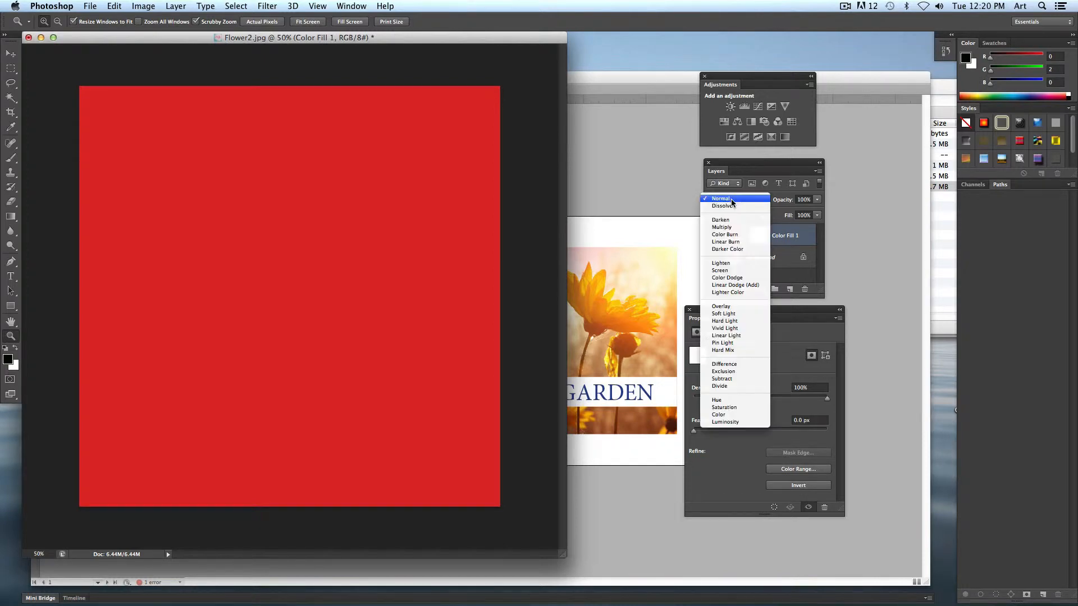
{"action": "left_click", "coordinate": [732, 400]}
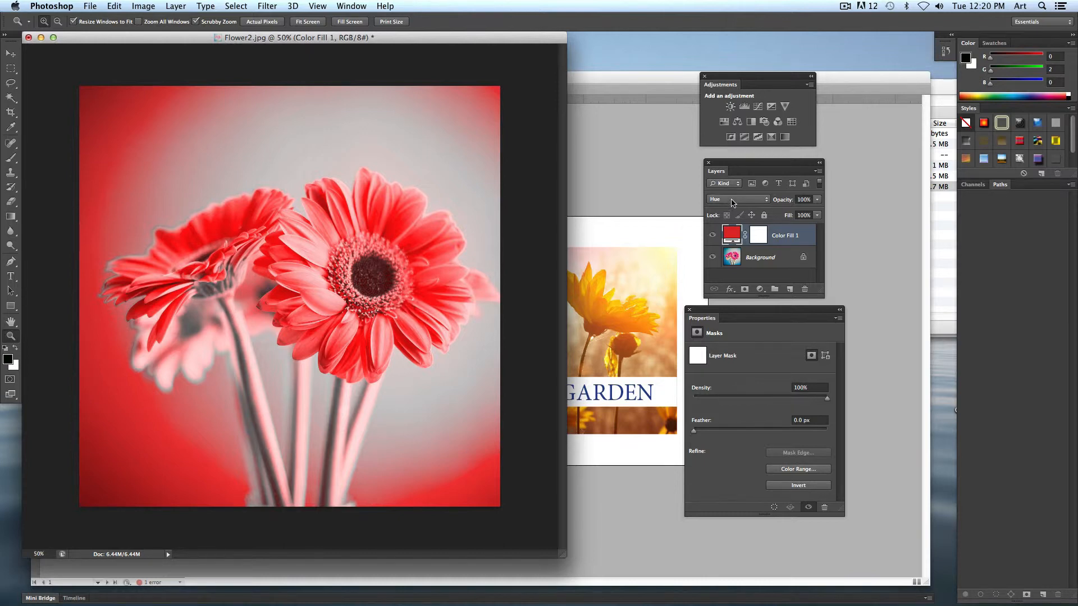
Try the Color, Multiply, Screen, Color Dodge, Soft Light and Difference blend modes on the fill layer and return to Hue
{"action": "left_click", "coordinate": [731, 200]}
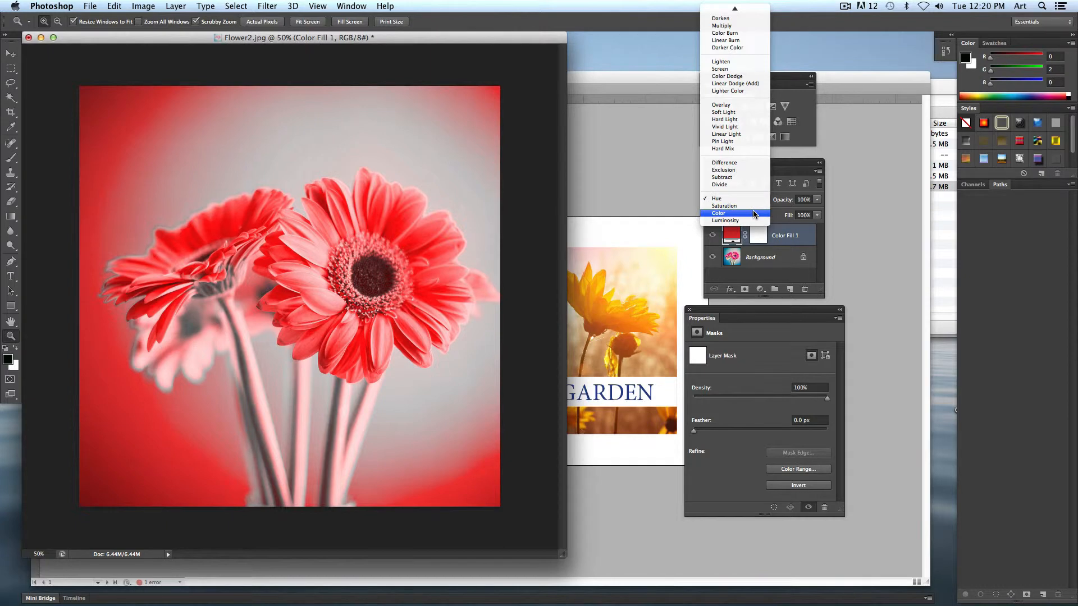
{"action": "left_click", "coordinate": [754, 214]}
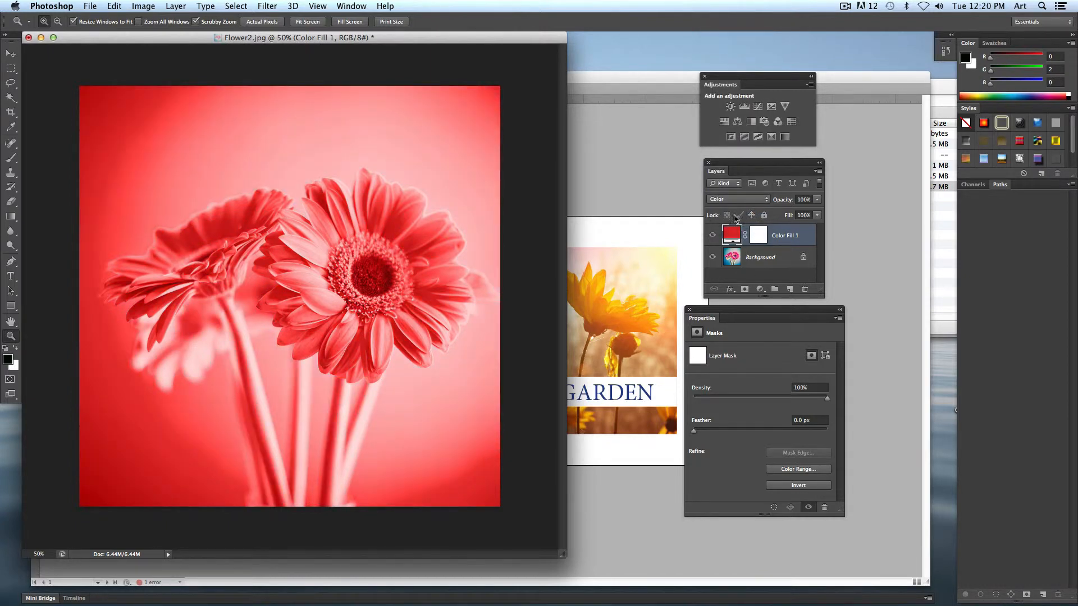
{"action": "left_click", "coordinate": [746, 200]}
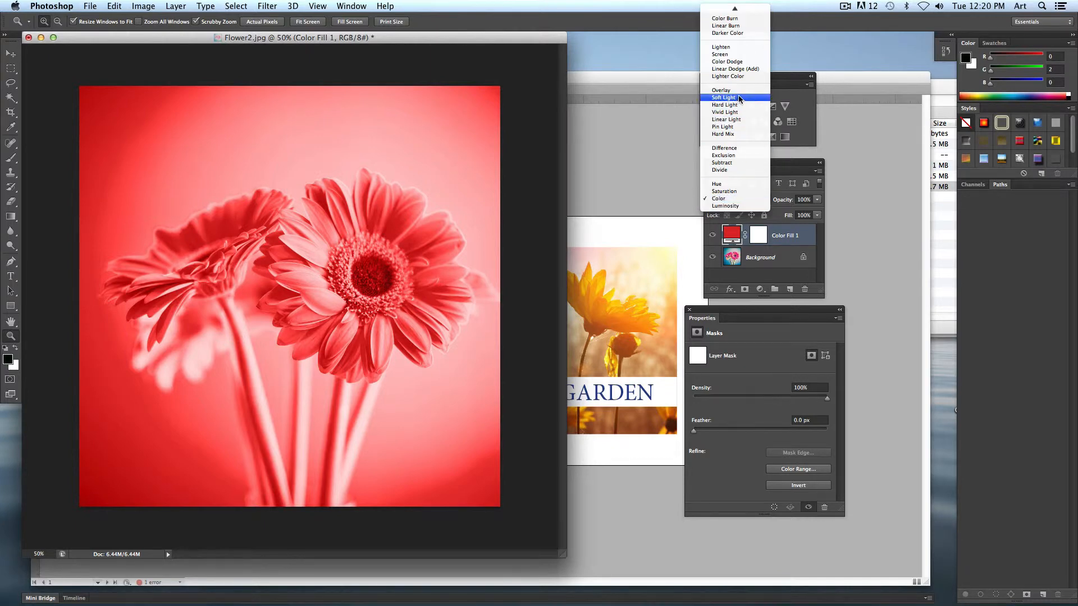
{"action": "scroll", "coordinate": [736, 104], "scroll_direction": "up", "scroll_amount": 2}
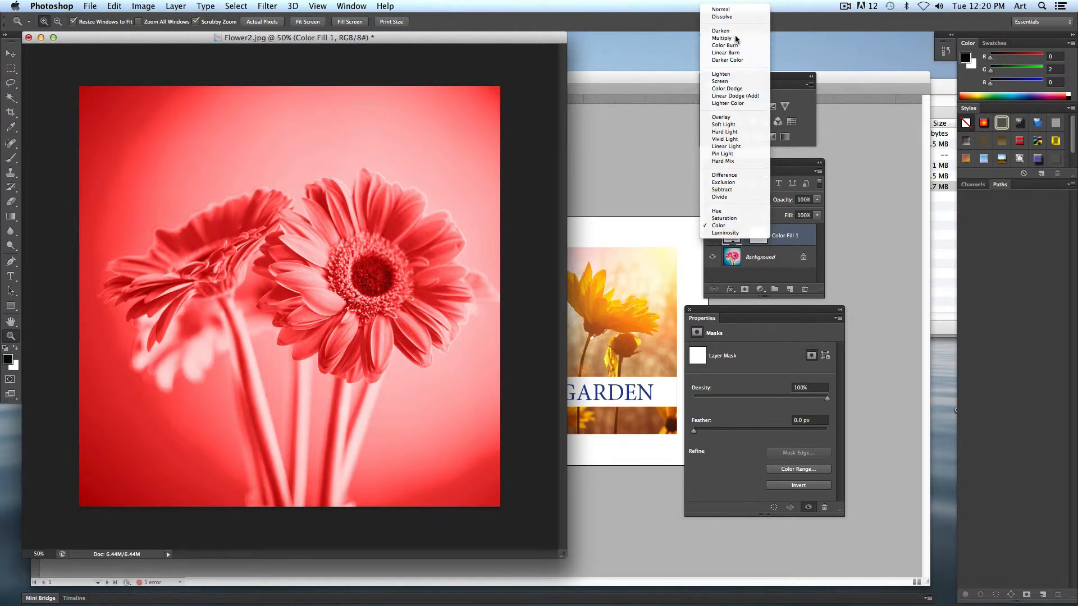
{"action": "left_click", "coordinate": [736, 38]}
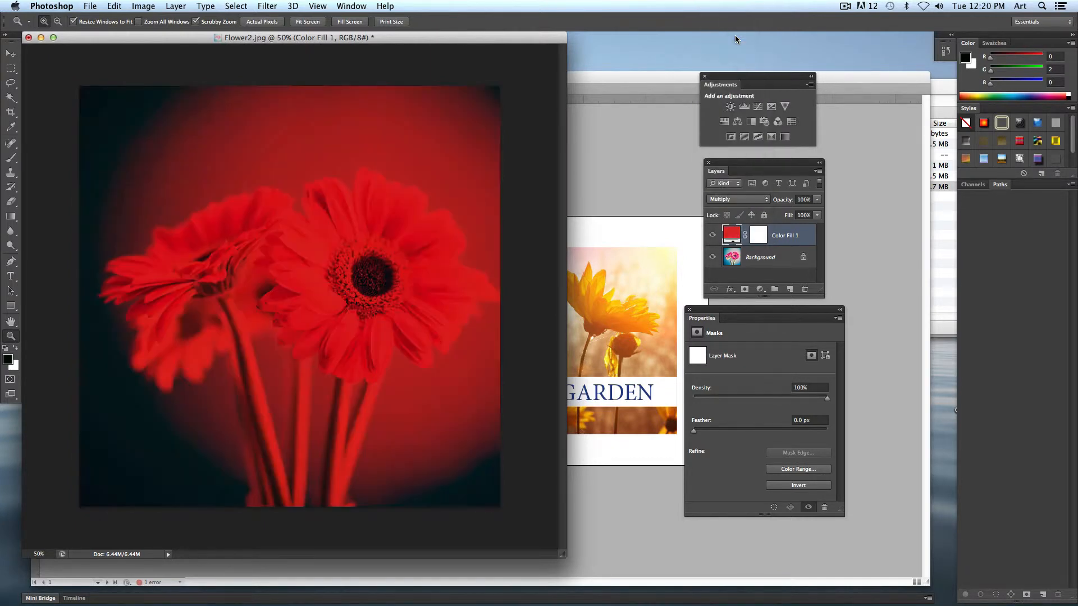
{"action": "left_click", "coordinate": [737, 200]}
{"action": "left_click", "coordinate": [750, 241]}
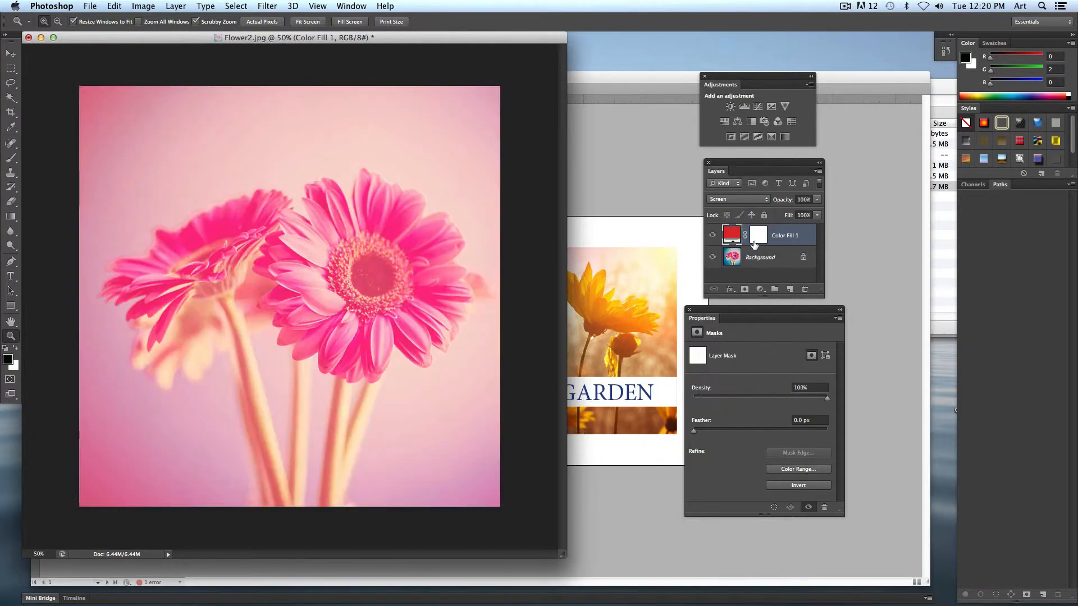
{"action": "left_click", "coordinate": [737, 201]}
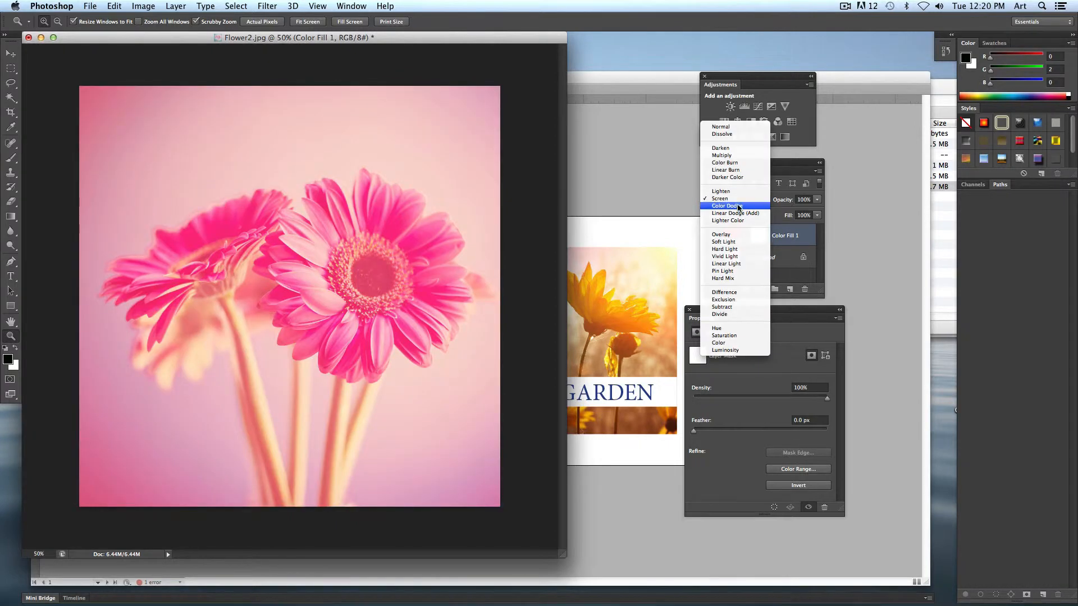
{"action": "left_click", "coordinate": [740, 207]}
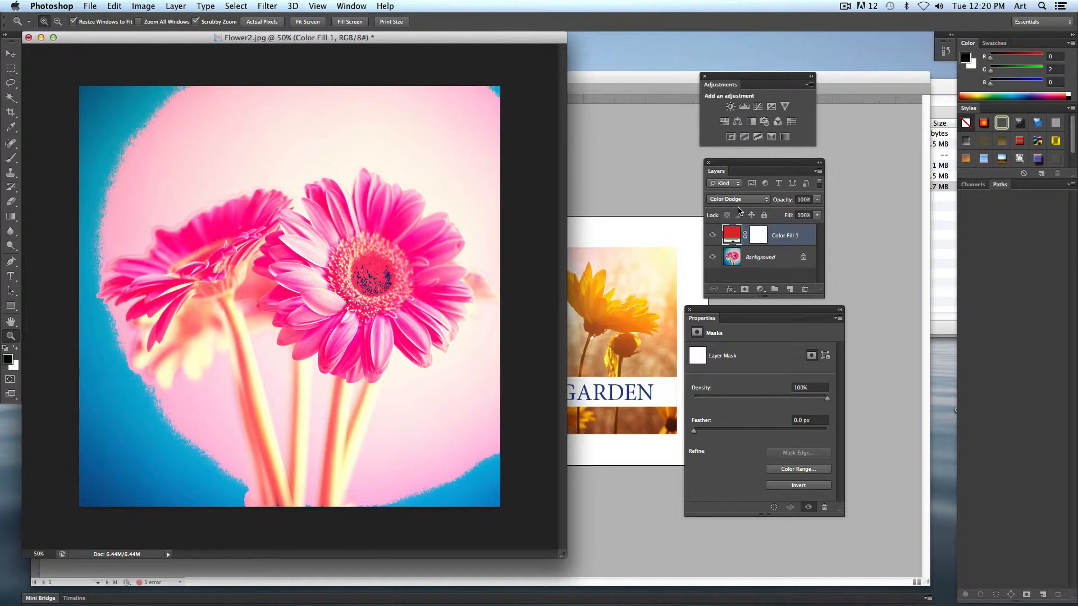
{"action": "left_click", "coordinate": [739, 202]}
{"action": "left_click", "coordinate": [741, 234]}
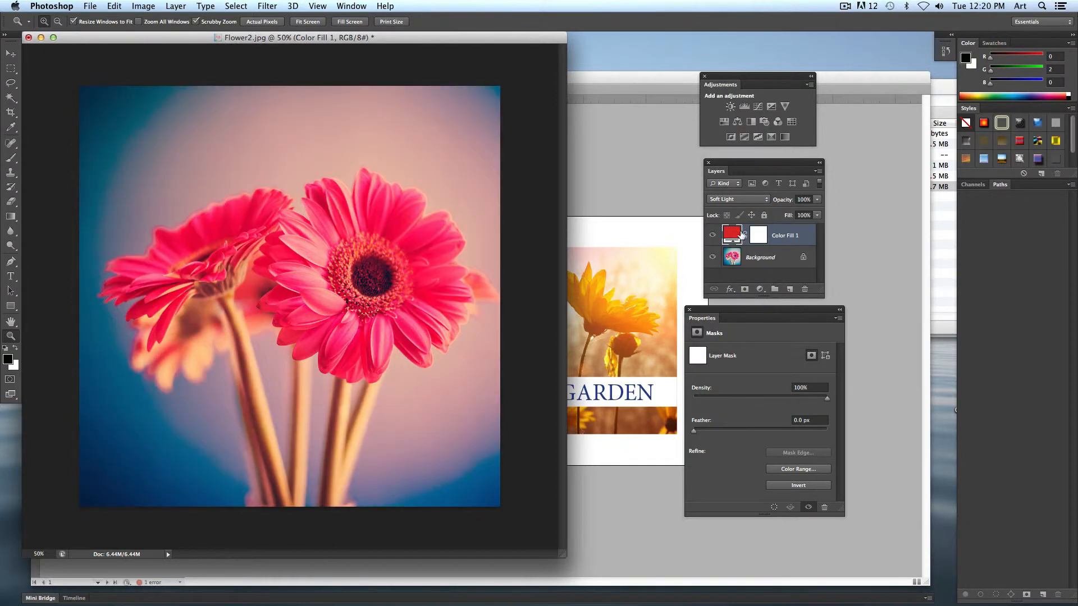
{"action": "left_click", "coordinate": [739, 200]}
{"action": "left_click", "coordinate": [737, 249]}
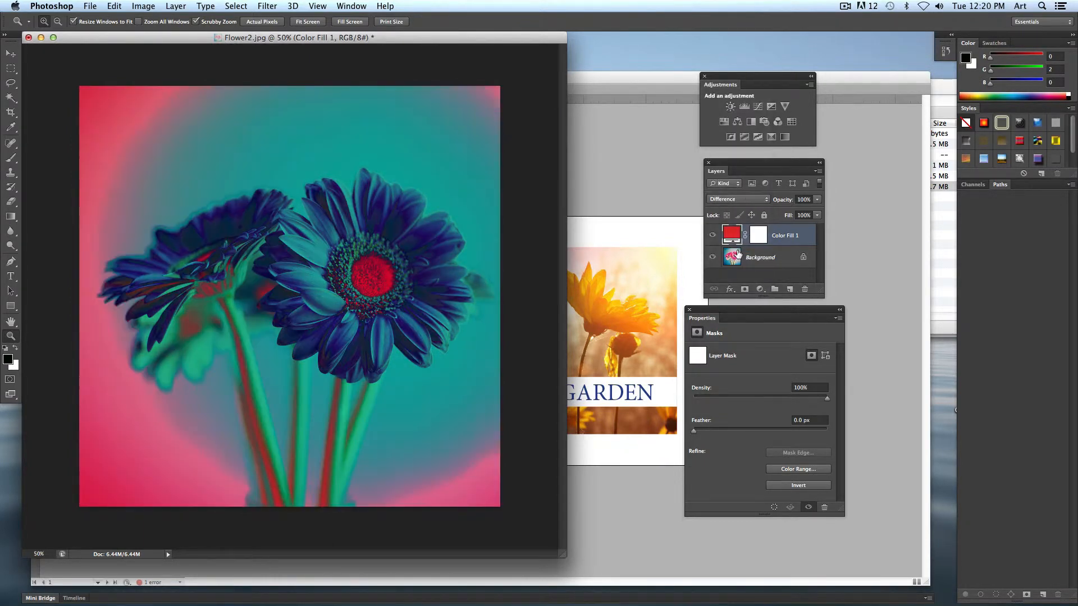
{"action": "left_click", "coordinate": [736, 200]}
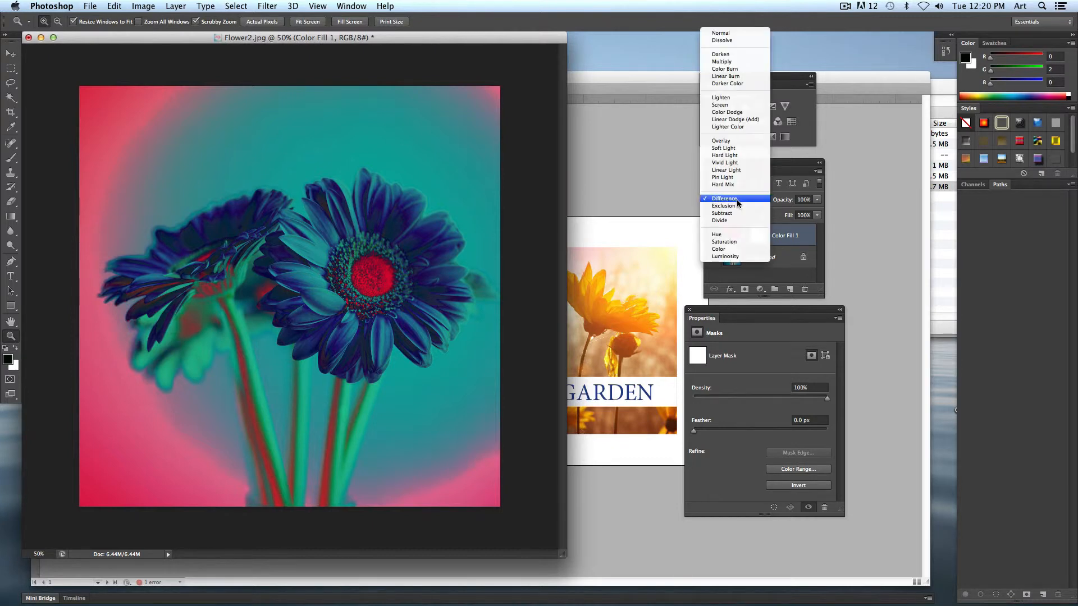
{"action": "left_click", "coordinate": [741, 234]}
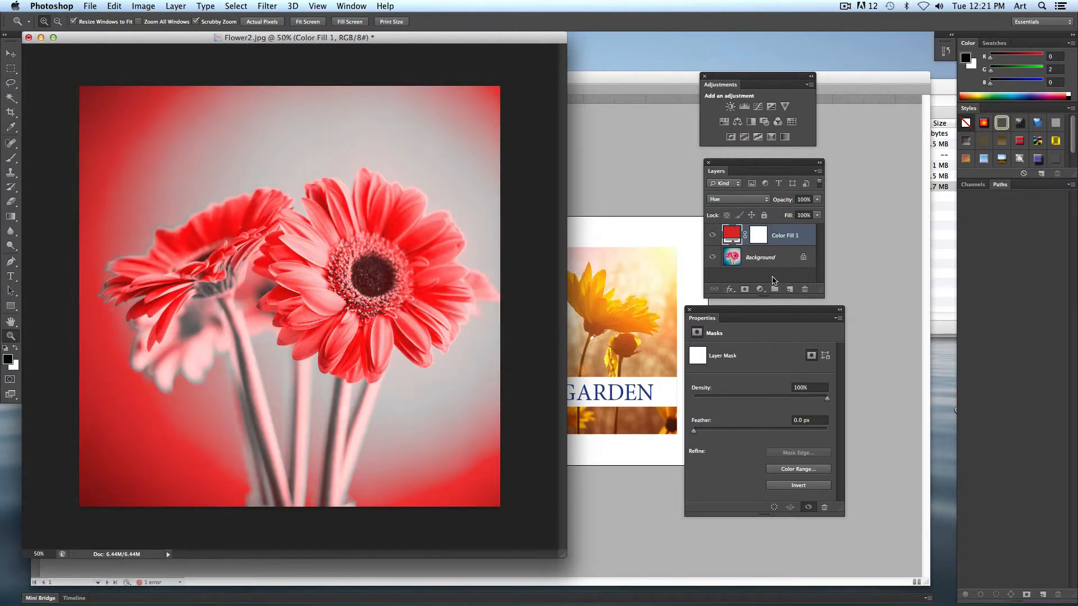
Flatten the recolored daisy image and save it over Flower2.jpg
{"action": "left_click", "coordinate": [775, 279]}
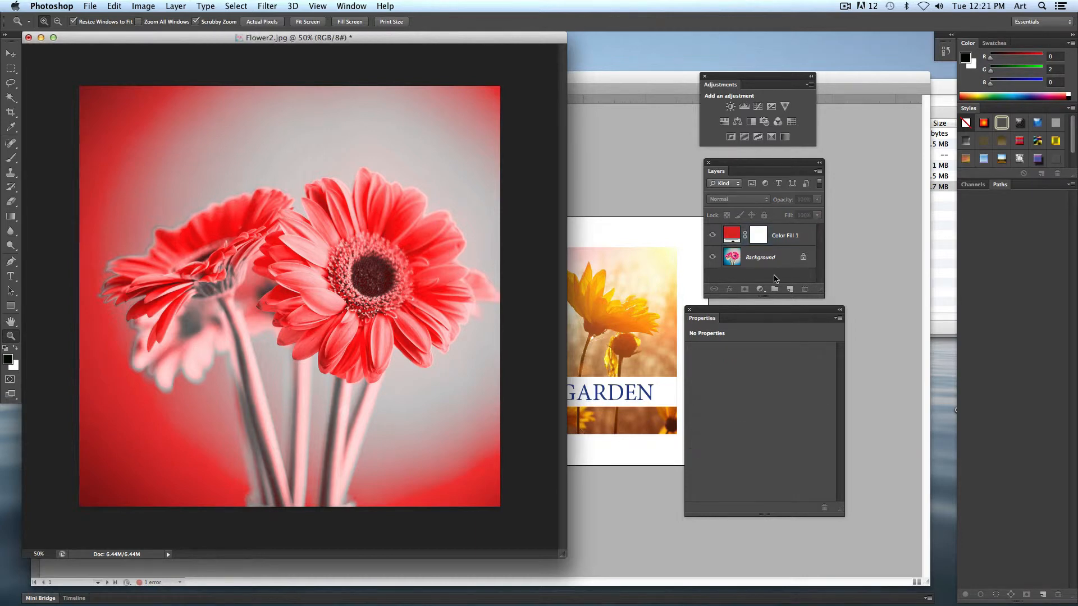
{"action": "left_click", "coordinate": [817, 171]}
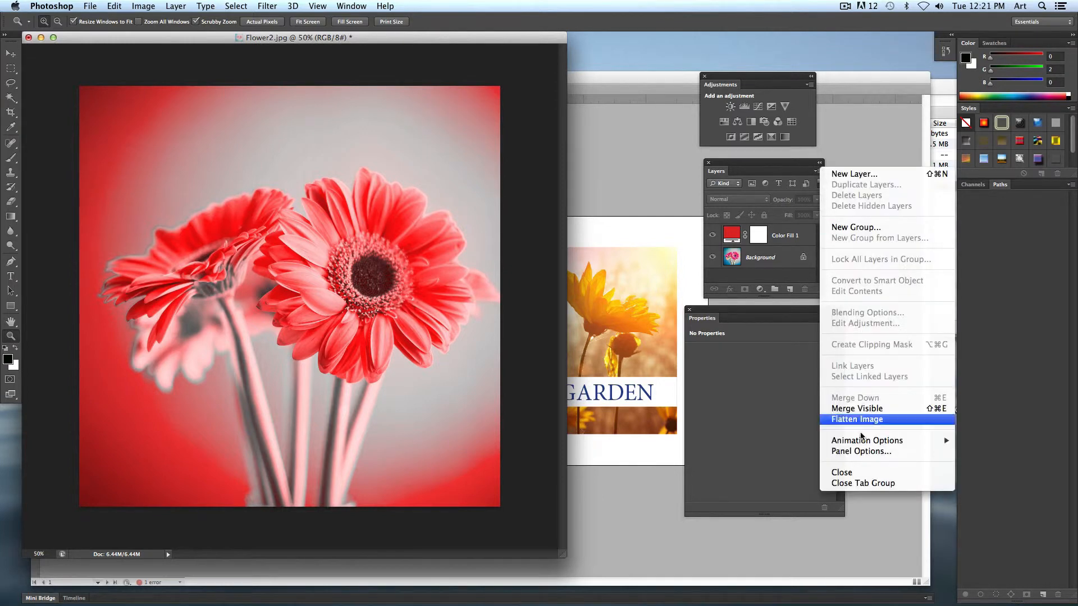
{"action": "left_click", "coordinate": [858, 421]}
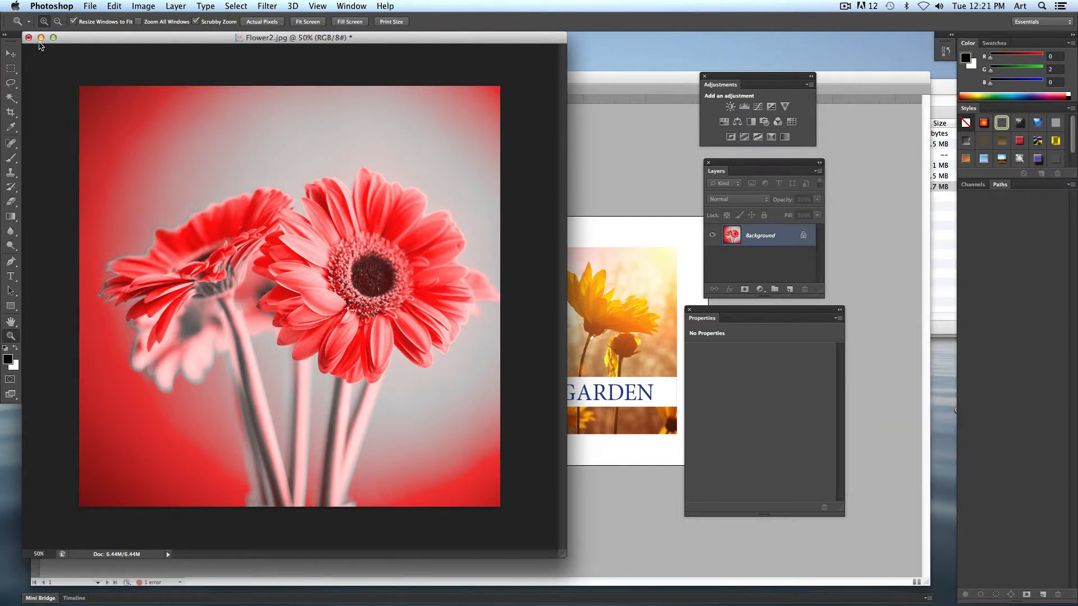
{"action": "left_click", "coordinate": [90, 5]}
{"action": "left_click", "coordinate": [122, 129]}
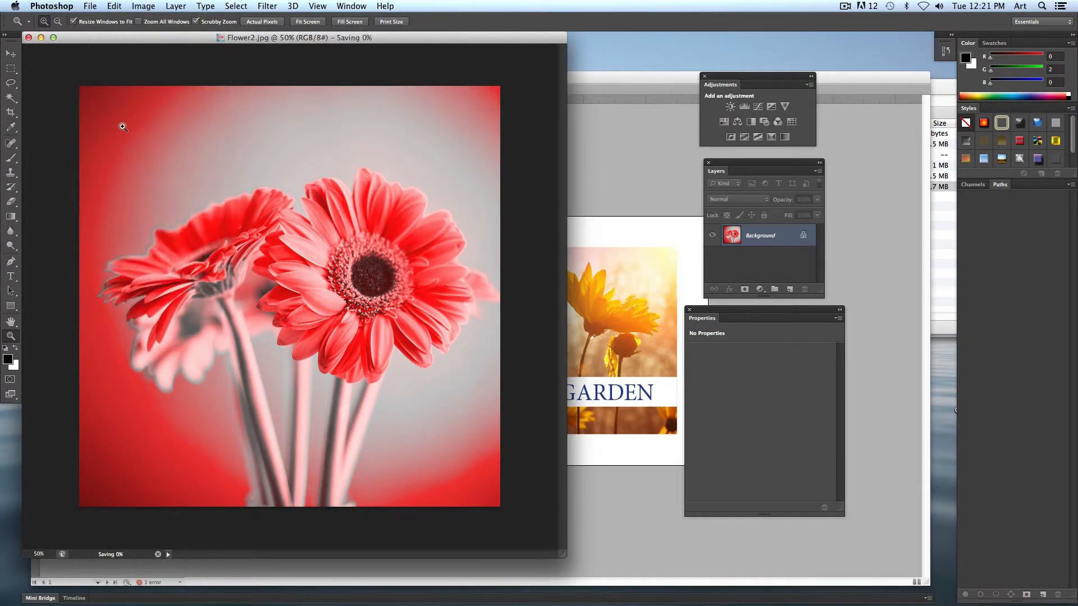
Switch to InDesign and open the flier's yellow flower photo for editing with Adobe Photoshop CS6 in an enlarged window
{"action": "key", "text": "super+Tab"}
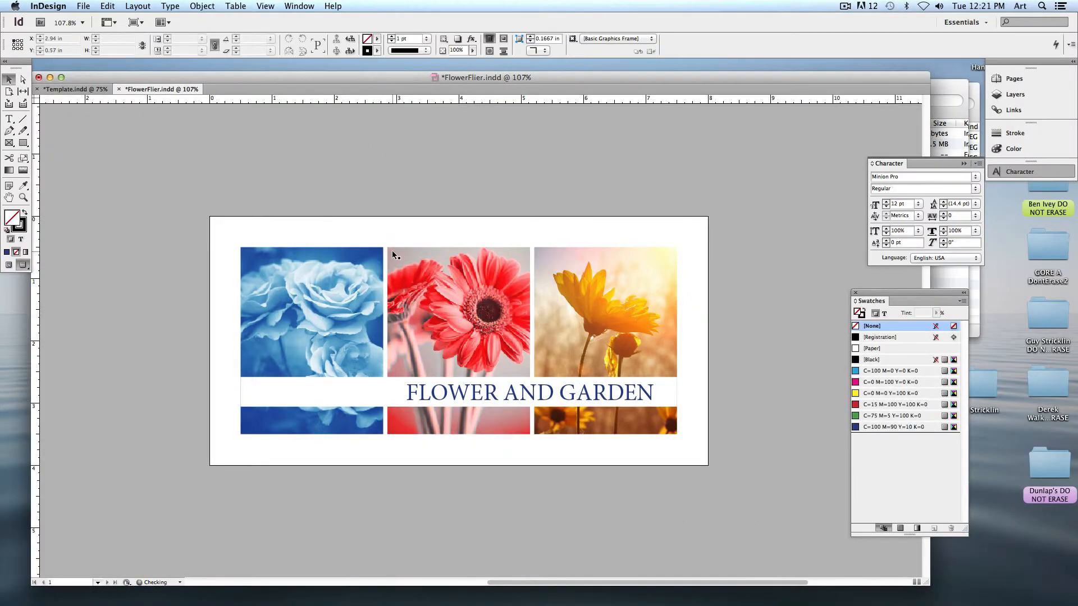
{"action": "left_click", "coordinate": [392, 250]}
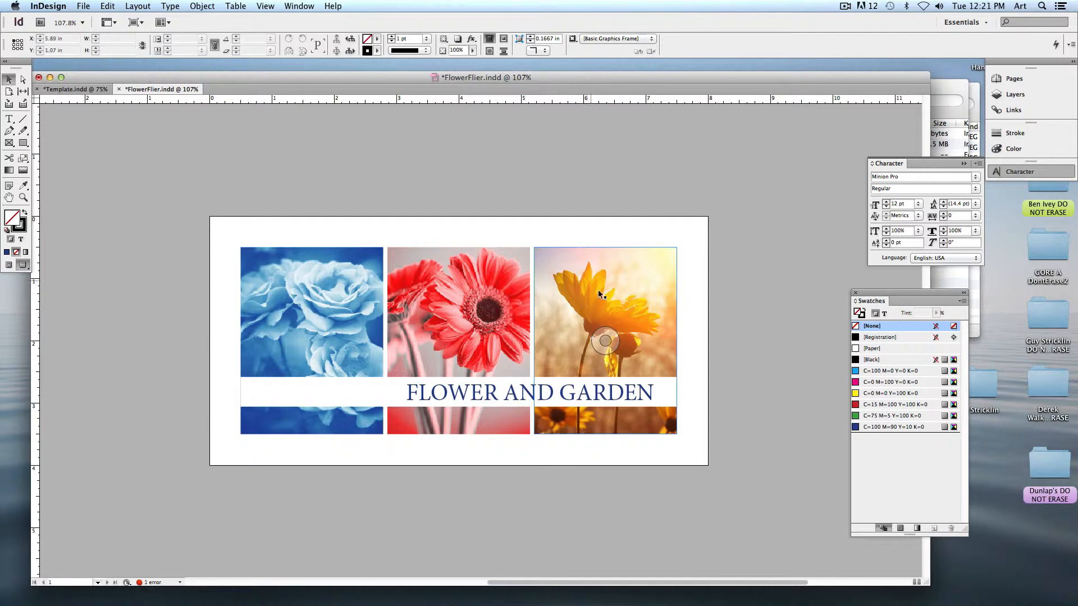
{"action": "left_click", "coordinate": [607, 342]}
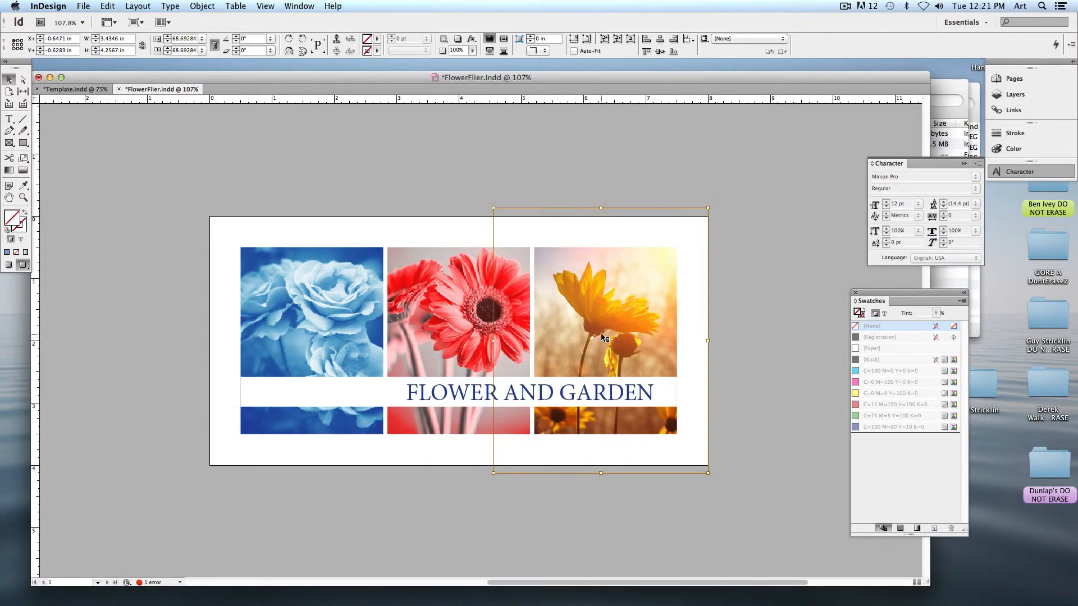
{"action": "right_click", "coordinate": [603, 333]}
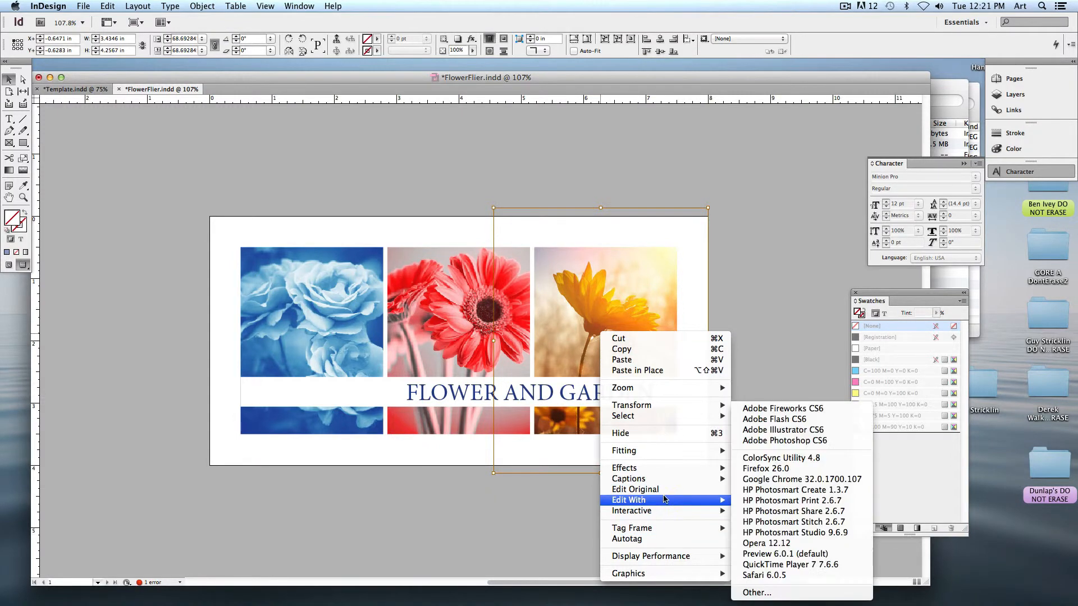
{"action": "mouse_move", "coordinate": [663, 499]}
{"action": "left_click", "coordinate": [766, 440]}
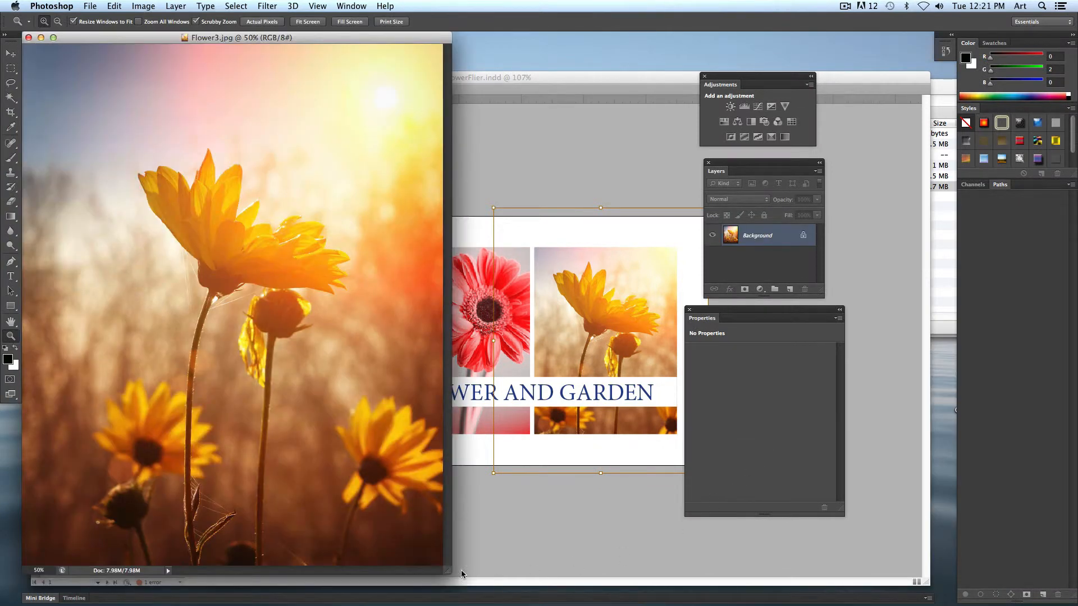
{"action": "left_click_drag", "start_coordinate": [448, 571], "coordinate": [637, 601]}
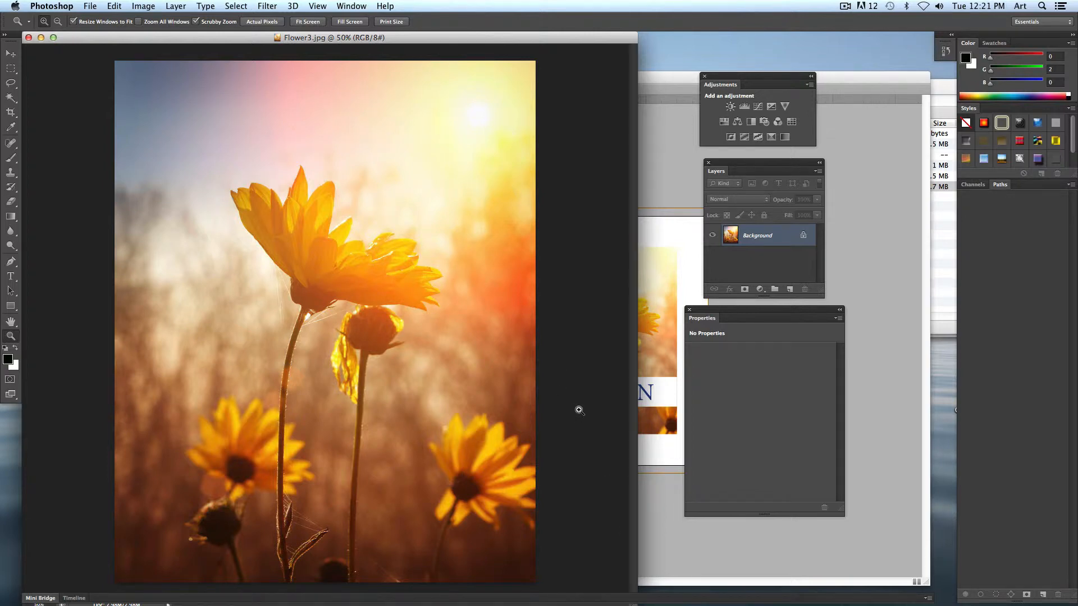
Convert Flower3.jpg to Grayscale mode, discarding its color information
{"action": "left_click", "coordinate": [140, 6]}
{"action": "mouse_move", "coordinate": [150, 20]}
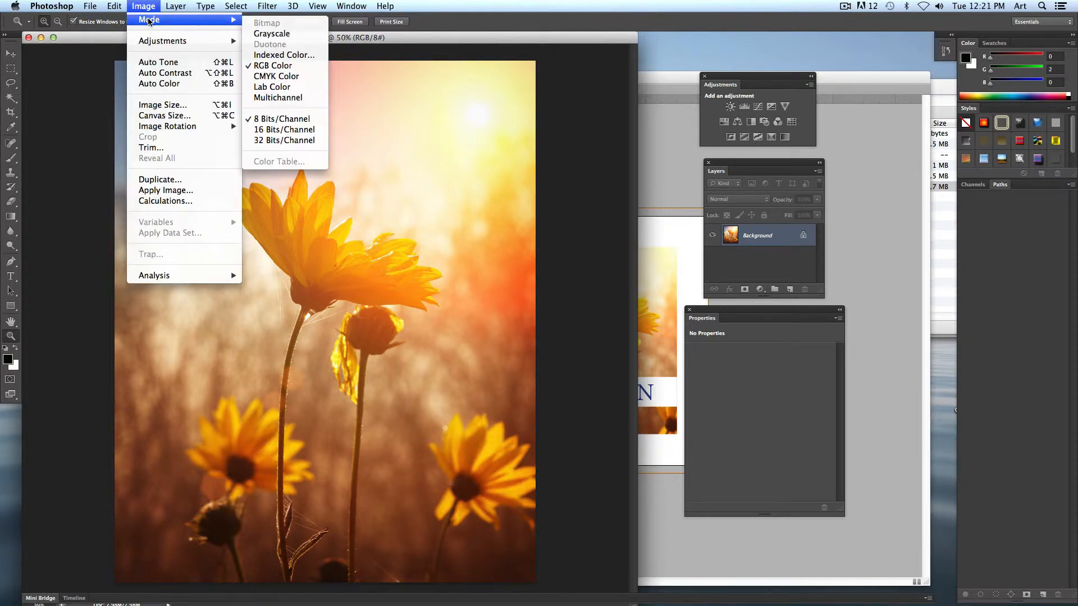
{"action": "left_click", "coordinate": [272, 34]}
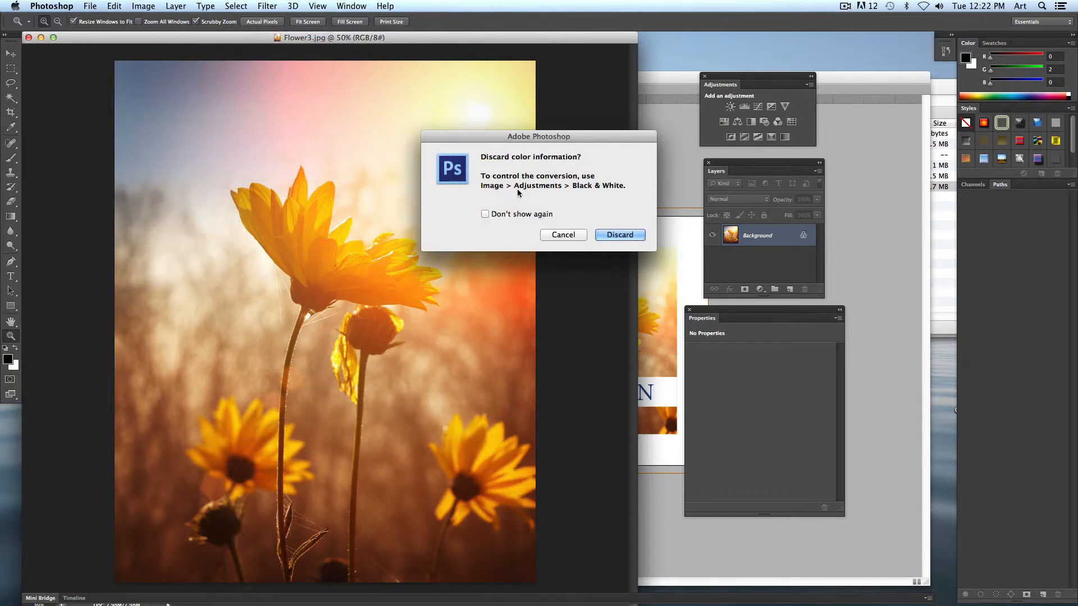
{"action": "left_click", "coordinate": [620, 236]}
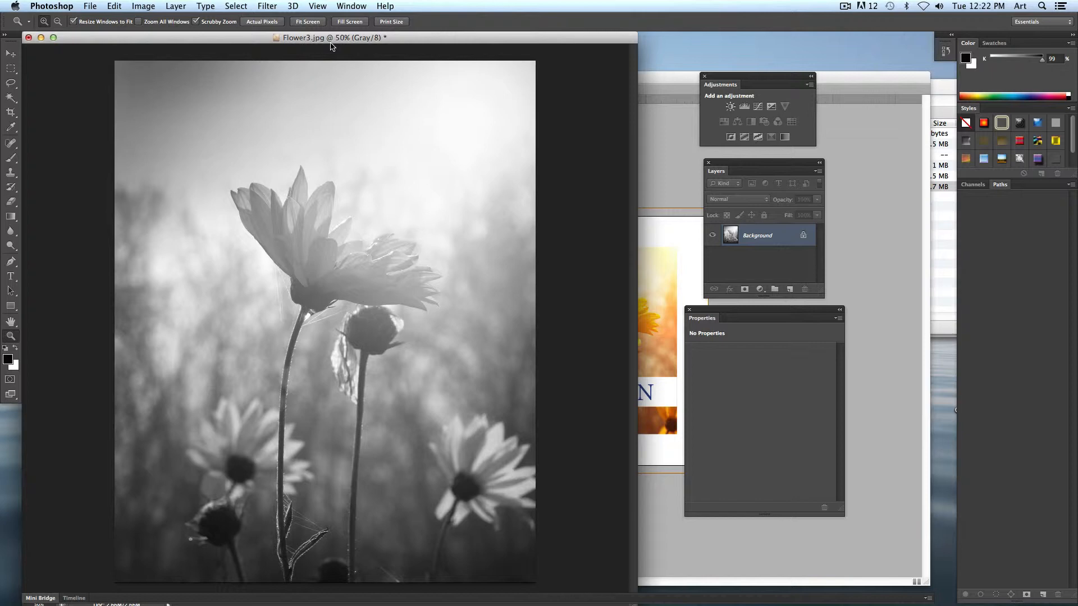
Save the grayscale photo as Flower3.tif in the Links folder, in TIFF format without compression, then close it and return to InDesign
{"action": "left_click", "coordinate": [90, 6]}
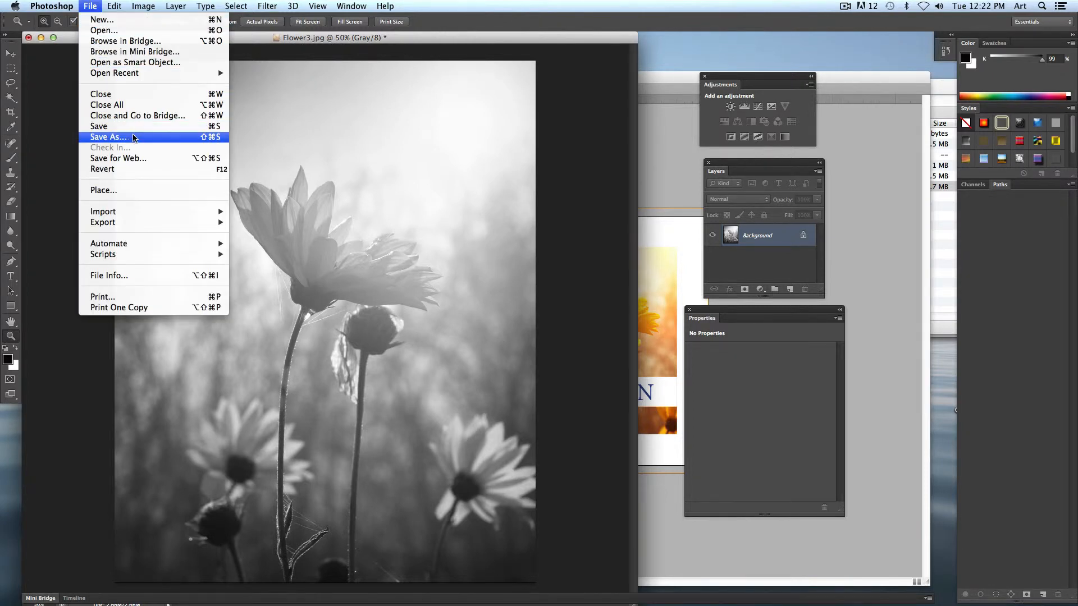
{"action": "left_click", "coordinate": [134, 138]}
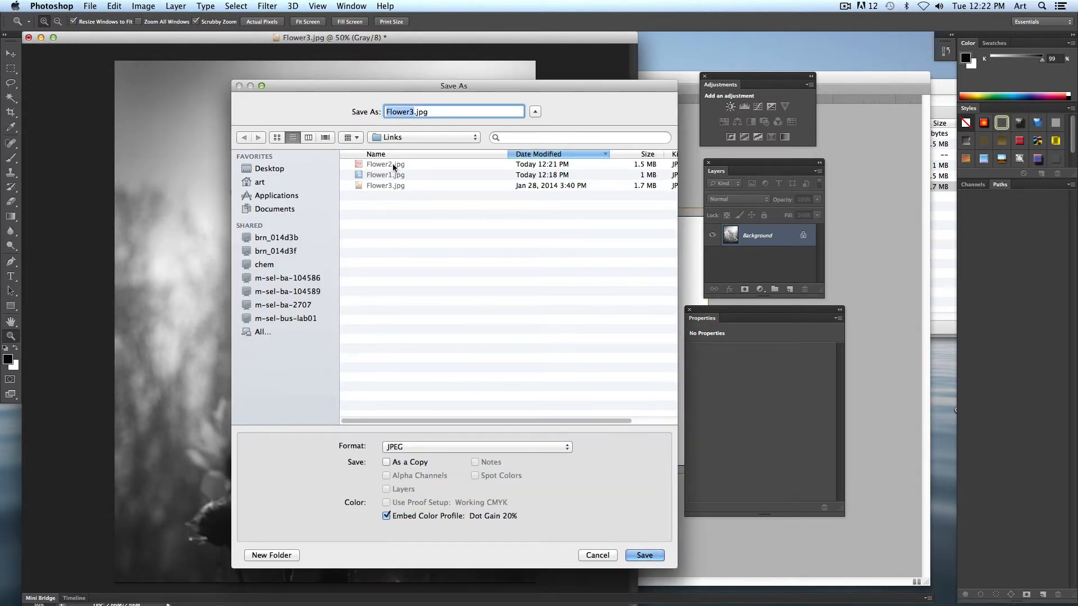
{"action": "left_click", "coordinate": [409, 447]}
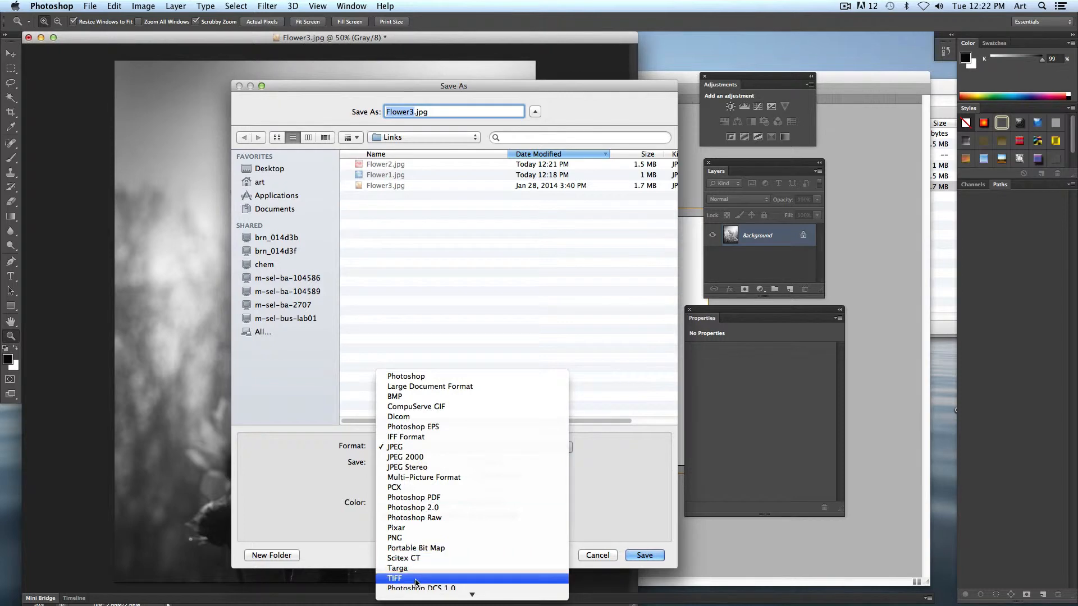
{"action": "left_click", "coordinate": [401, 579]}
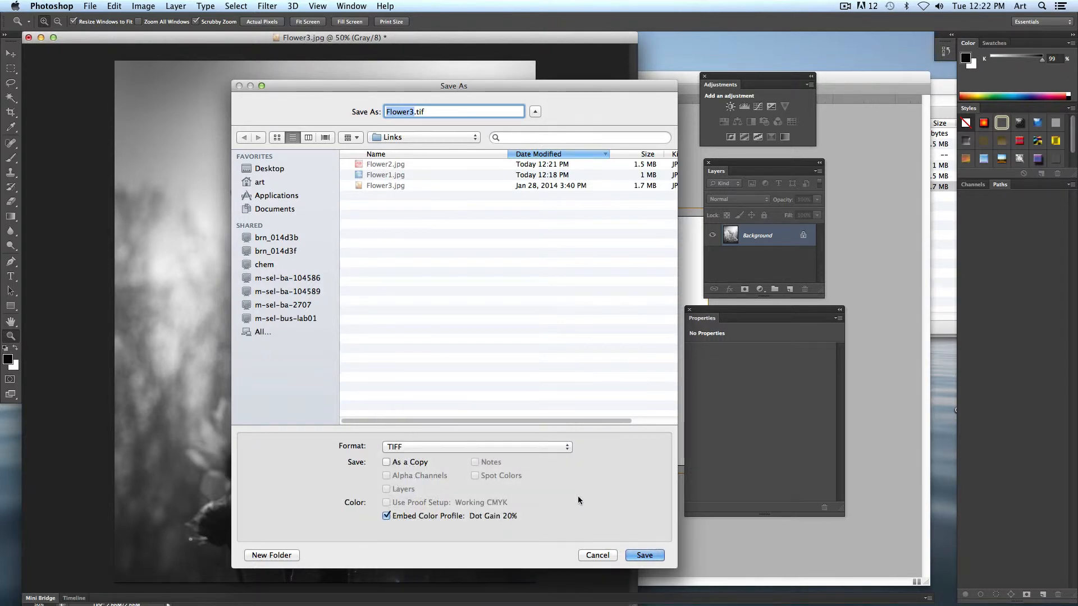
{"action": "left_click", "coordinate": [639, 557]}
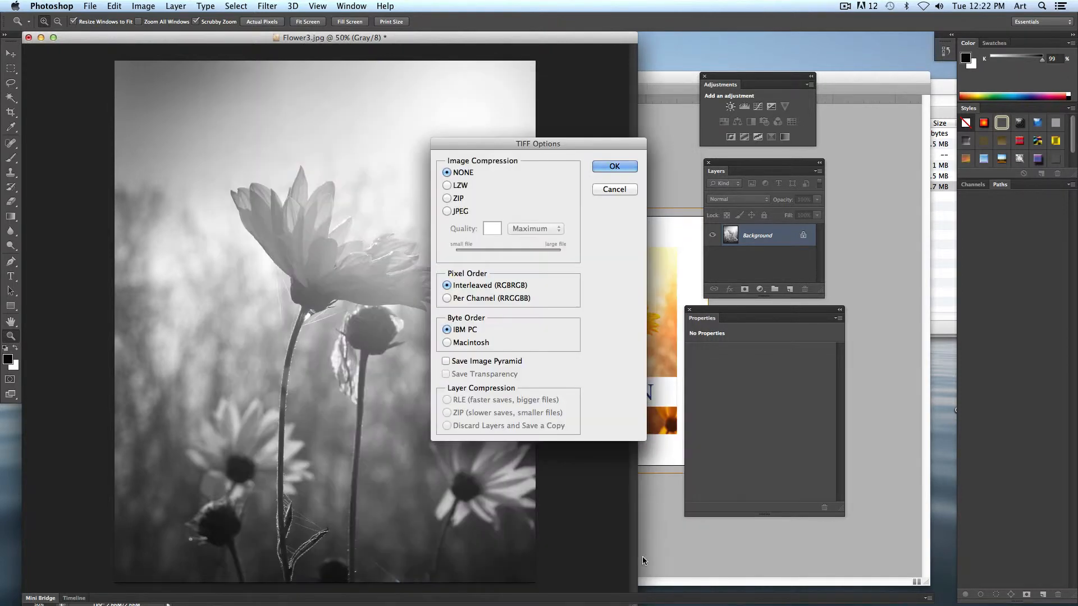
{"action": "left_click", "coordinate": [614, 166]}
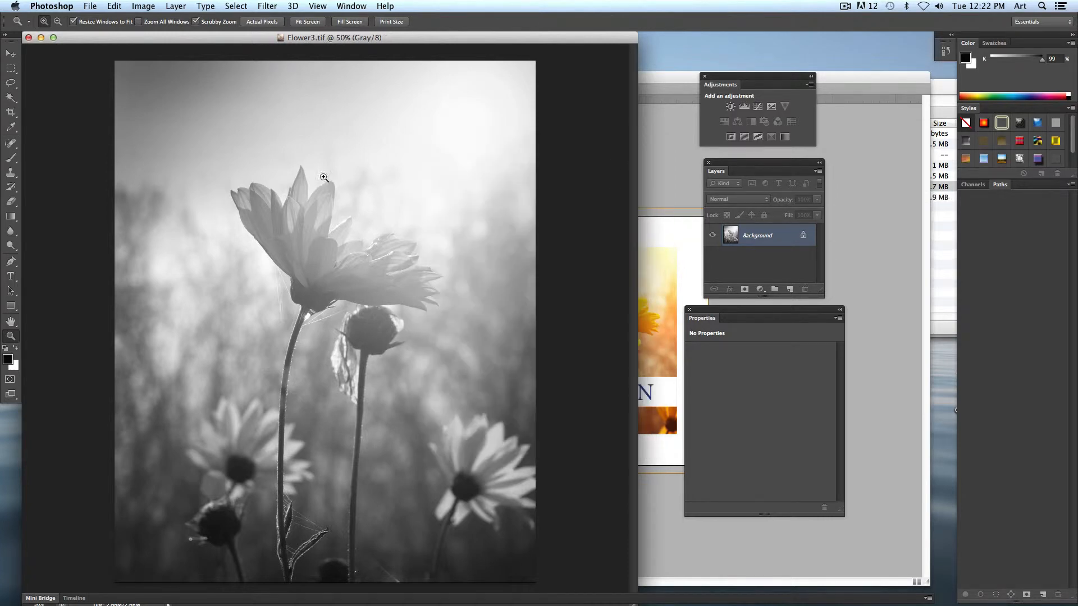
{"action": "left_click", "coordinate": [28, 38]}
{"action": "left_click", "coordinate": [452, 136]}
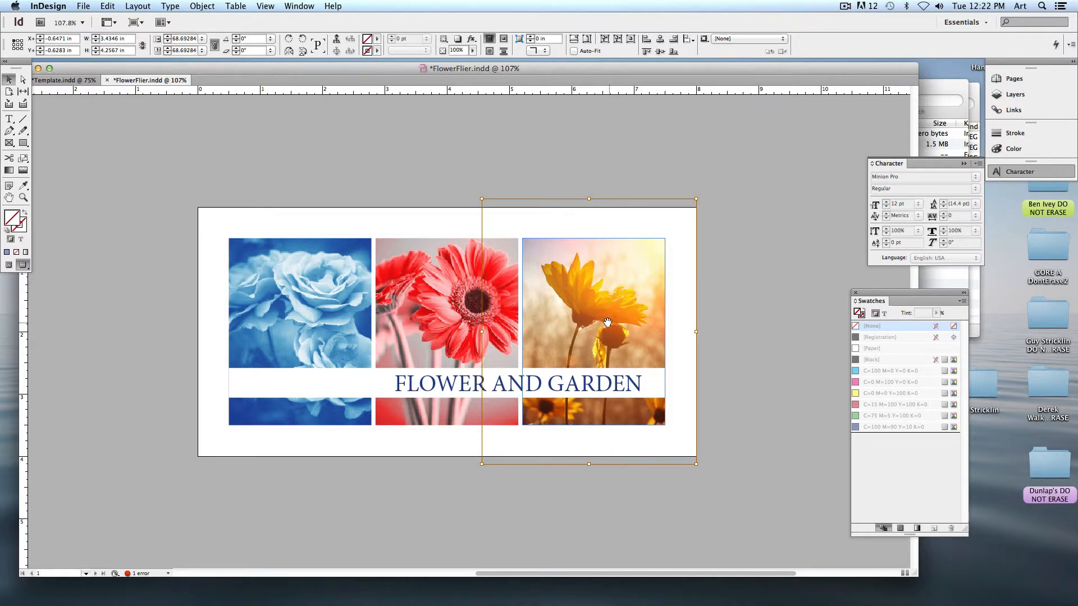
Delete the yellow flower photo from its frame and fill the empty frame with the C=0 M=100 Y=0 K=0 swatch
{"action": "key", "text": "Delete"}
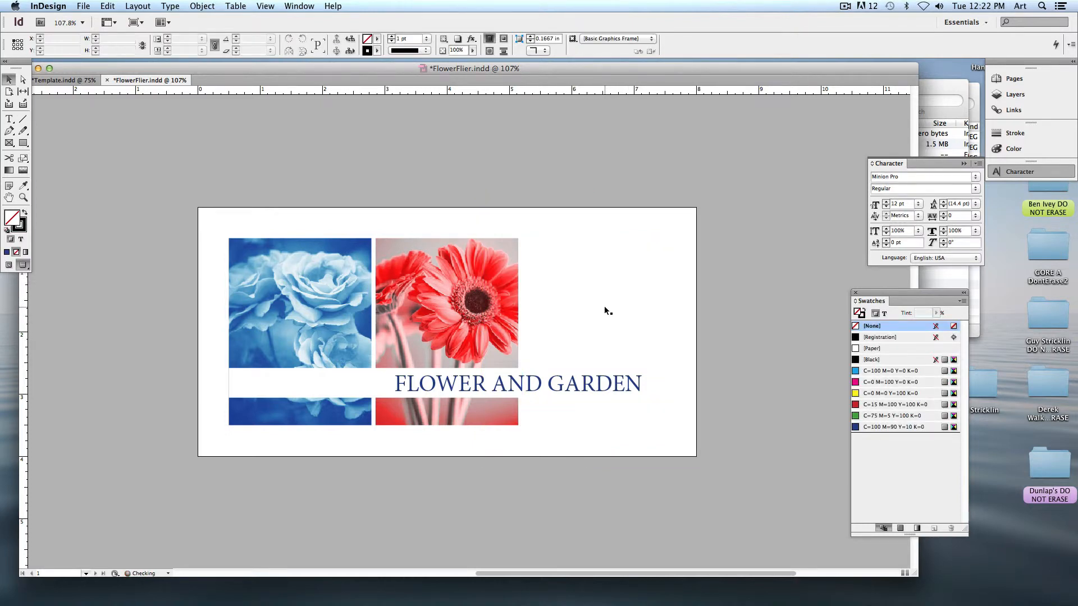
{"action": "left_click", "coordinate": [544, 267]}
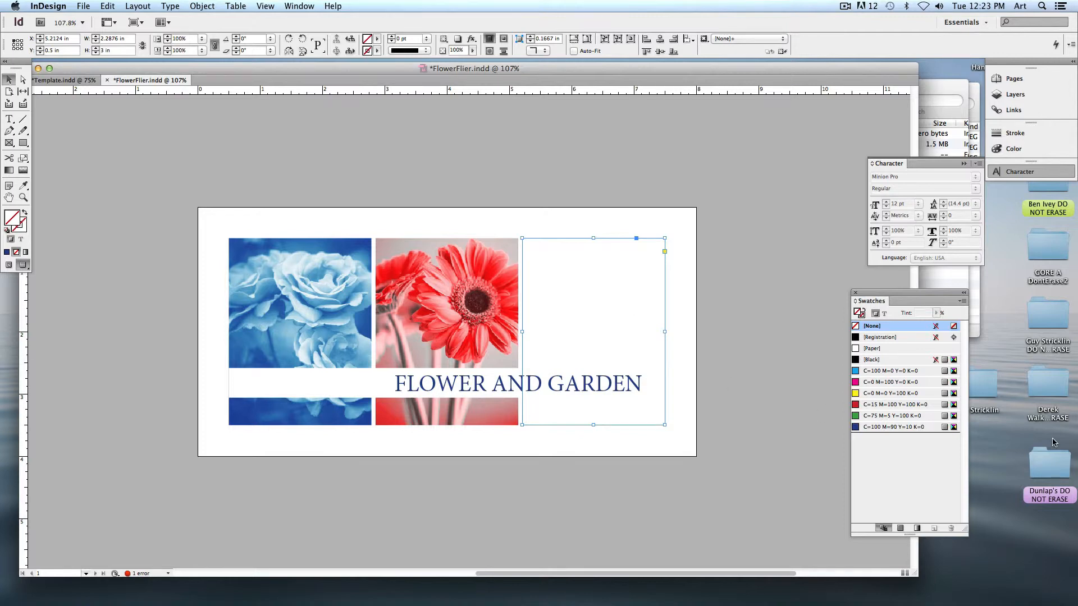
{"action": "left_click", "coordinate": [895, 383]}
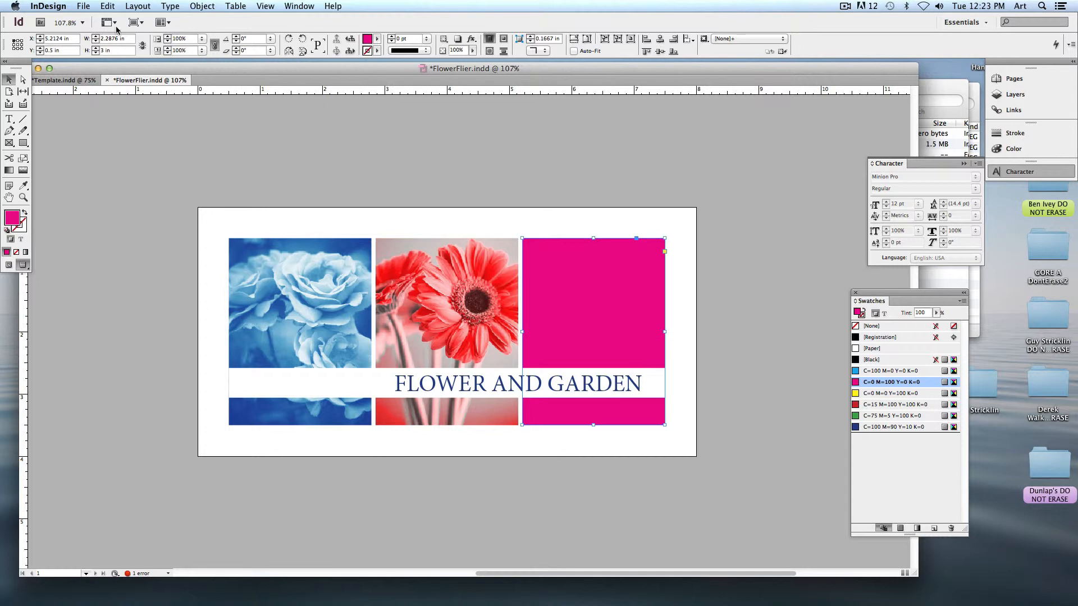
Place Flower3.tif from the Links folder into the magenta frame and fit it to fill the frame proportionally
{"action": "left_click", "coordinate": [83, 6]}
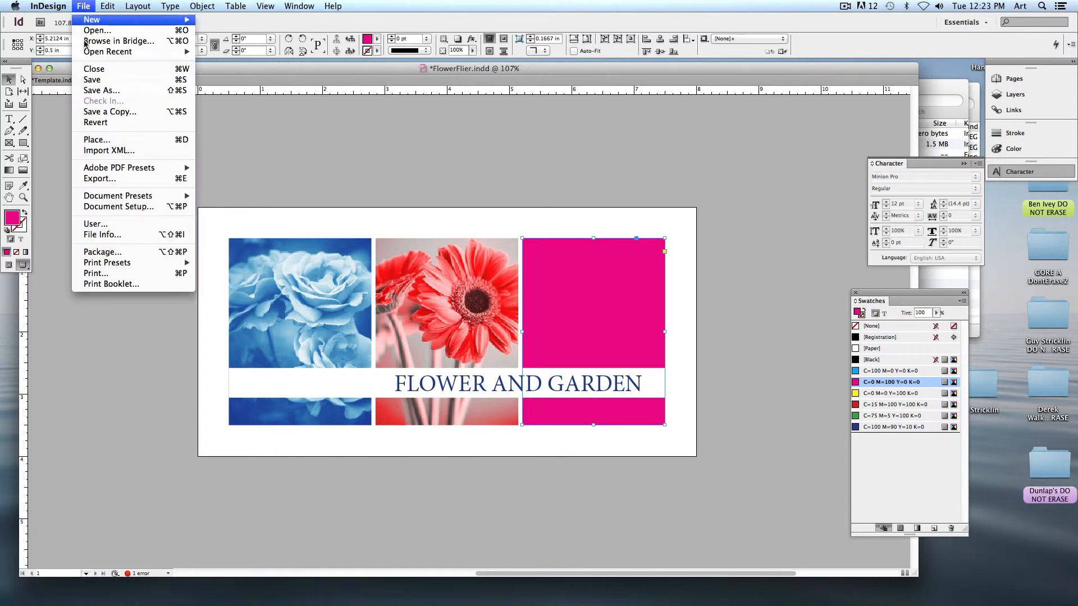
{"action": "left_click", "coordinate": [101, 140]}
{"action": "left_click", "coordinate": [454, 177]}
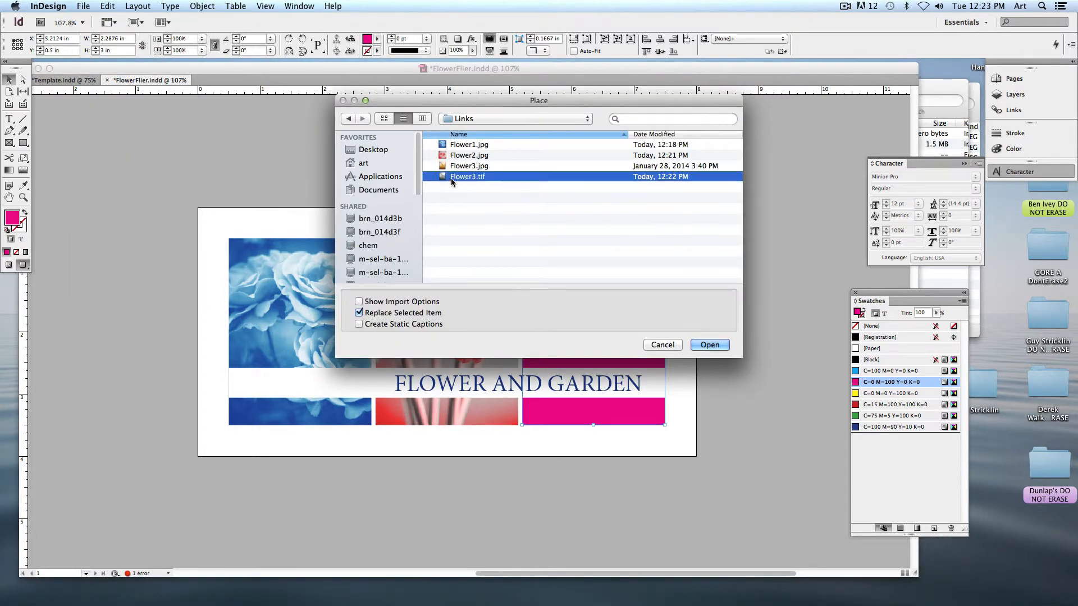
{"action": "key", "text": "space"}
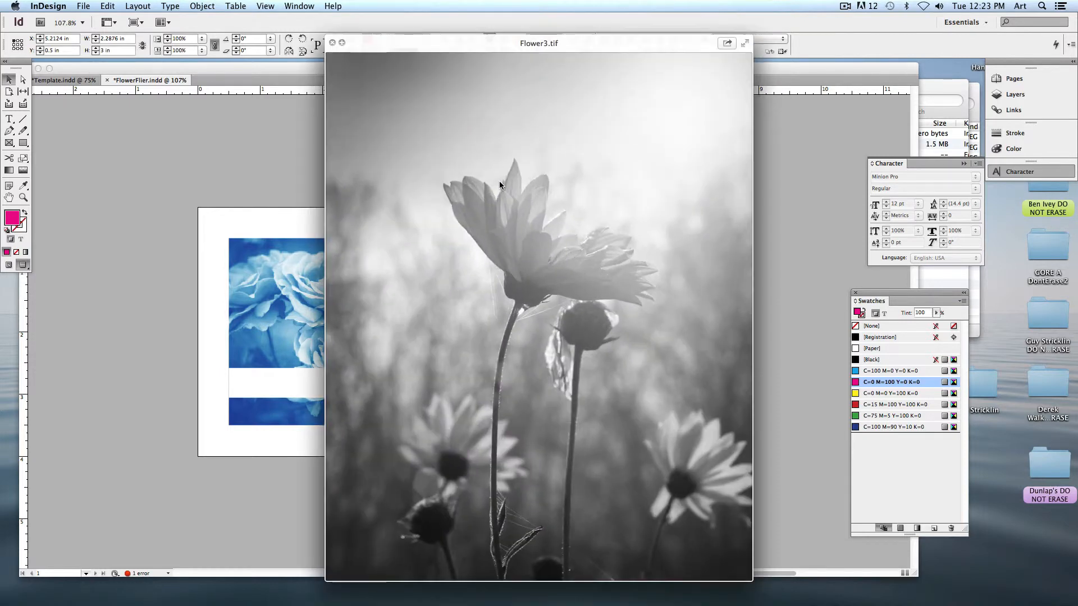
{"action": "key", "text": "space"}
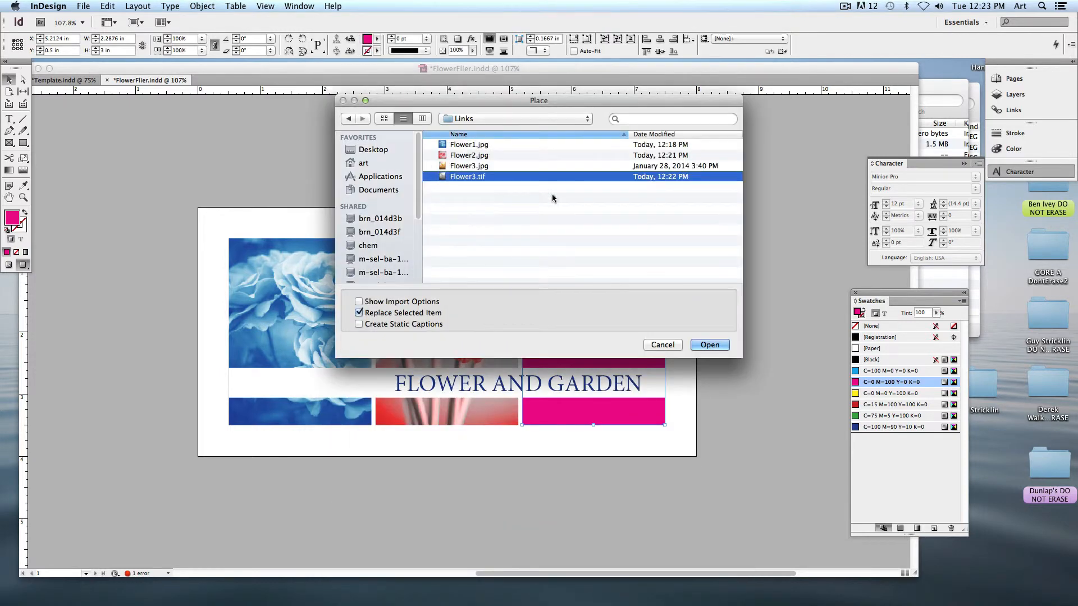
{"action": "left_click", "coordinate": [709, 345]}
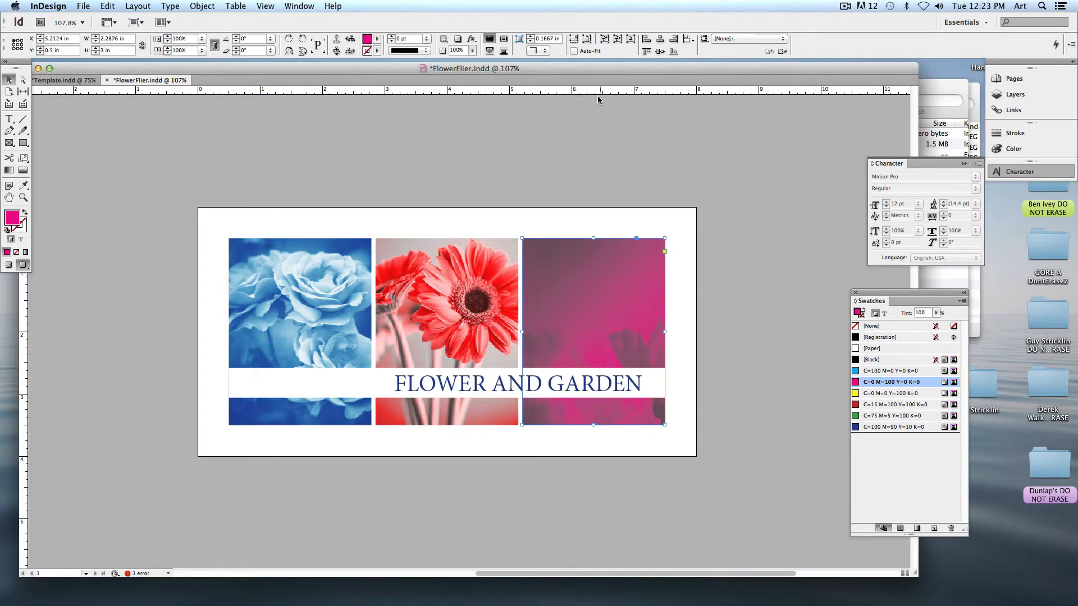
{"action": "left_click", "coordinate": [574, 39]}
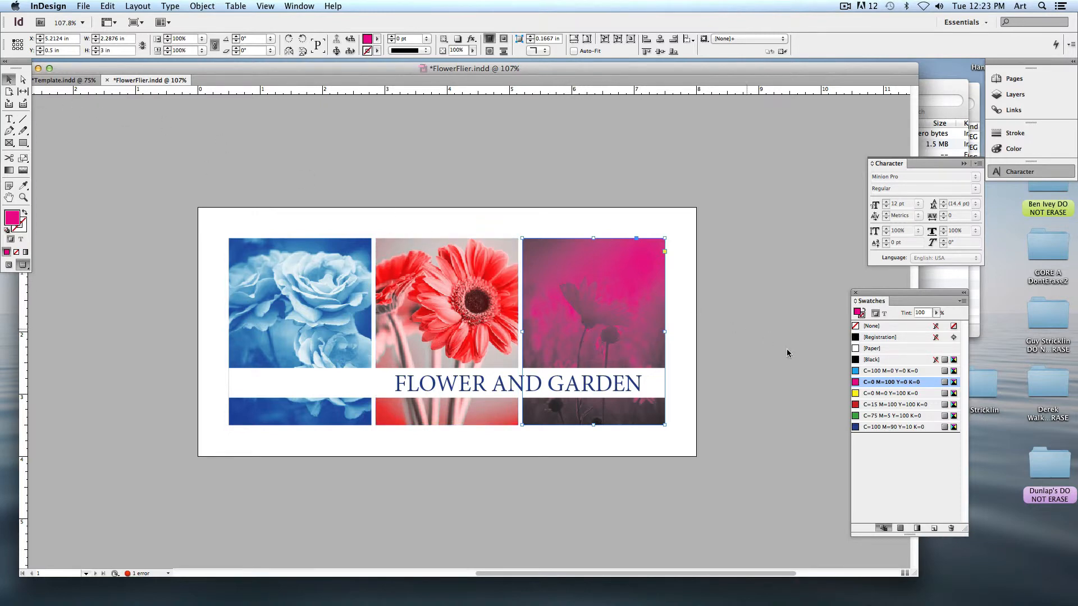
Try yellow, red and green swatches as the photo frame's fill, settling on C=0 M=0 Y=100 K=0
{"action": "left_click", "coordinate": [877, 395]}
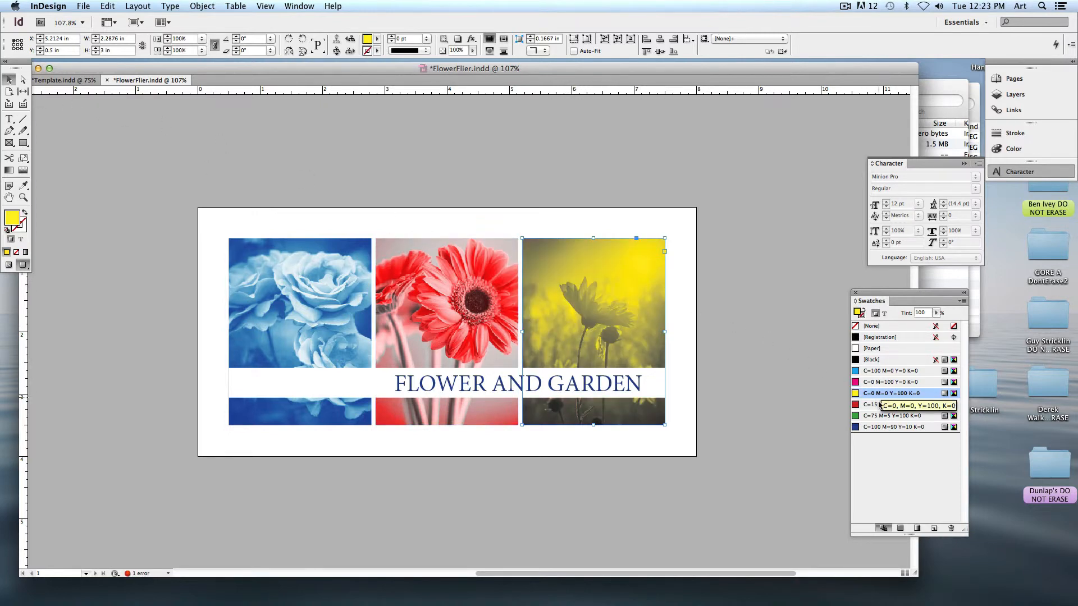
{"action": "left_click", "coordinate": [879, 405]}
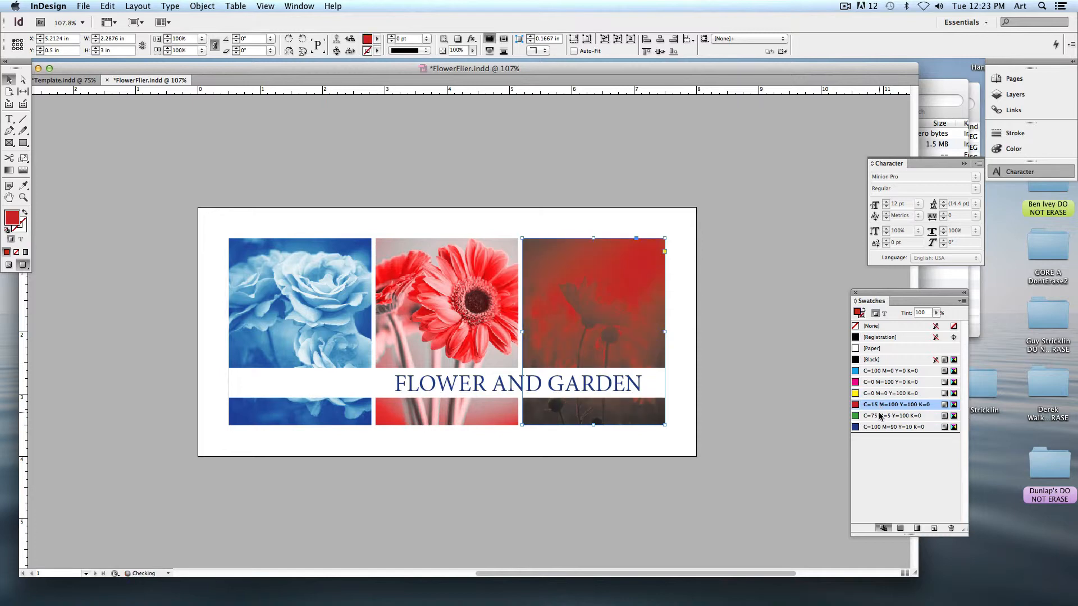
{"action": "left_click", "coordinate": [879, 416]}
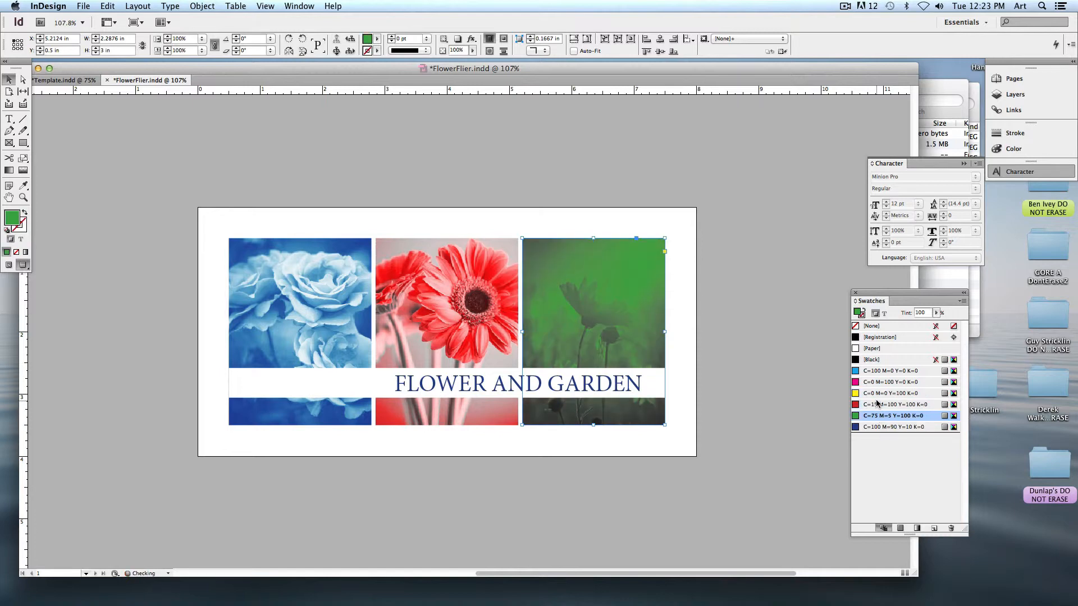
{"action": "left_click", "coordinate": [879, 404]}
{"action": "left_click", "coordinate": [879, 394]}
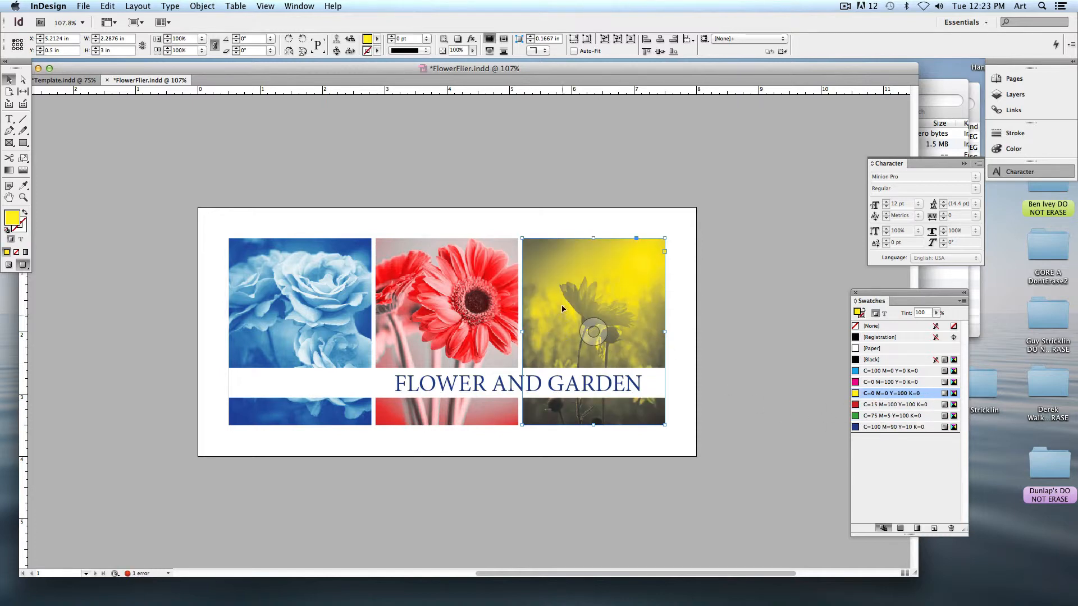
Color the grayscale image inside the yellow frame with the C=0 M=100 Y=0 K=0 swatch, and deselect it
{"action": "left_click", "coordinate": [592, 331]}
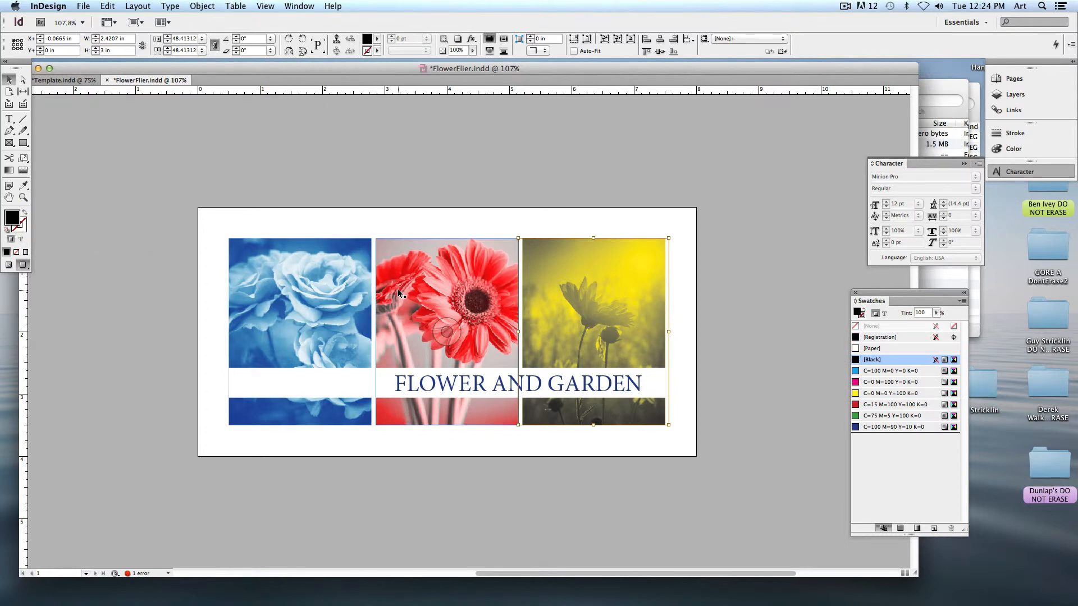
{"action": "left_click", "coordinate": [870, 383]}
{"action": "left_click", "coordinate": [873, 406]}
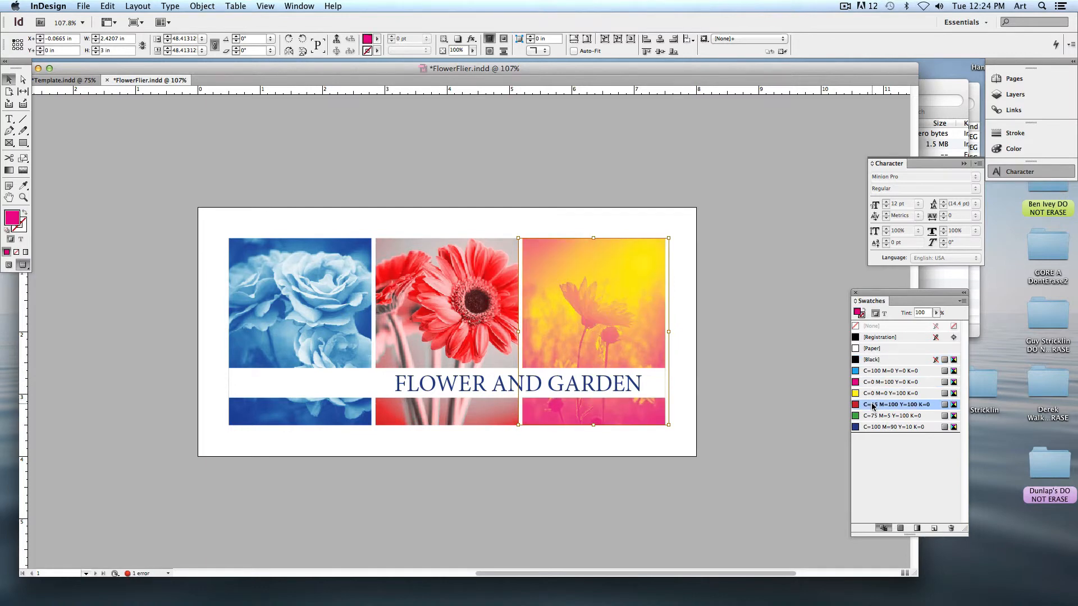
{"action": "left_click", "coordinate": [871, 383]}
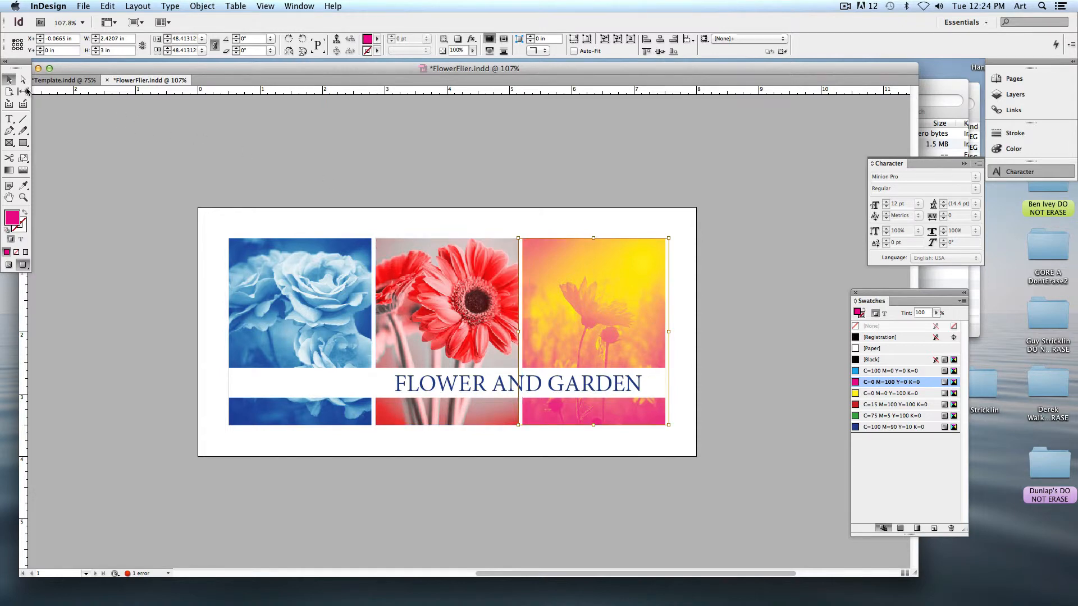
{"action": "left_click", "coordinate": [553, 251]}
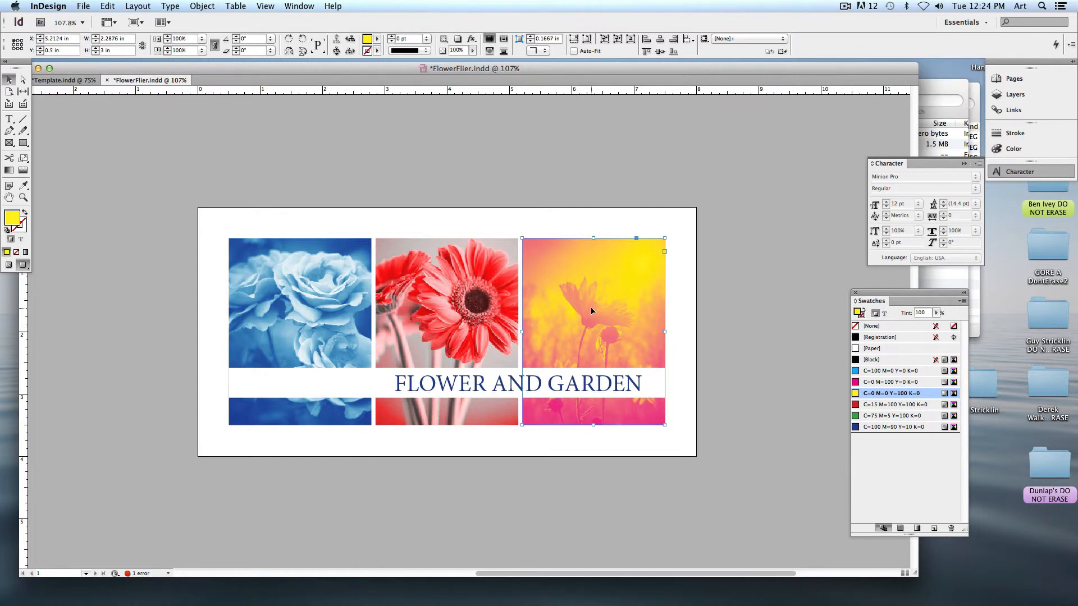
{"action": "left_click", "coordinate": [593, 331]}
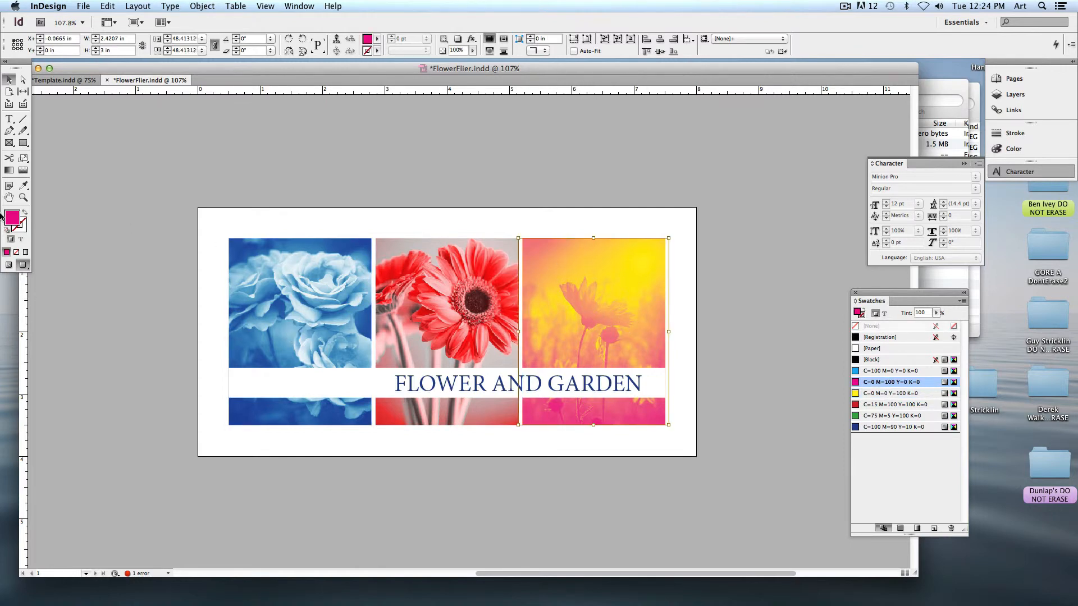
{"action": "left_click", "coordinate": [173, 190]}
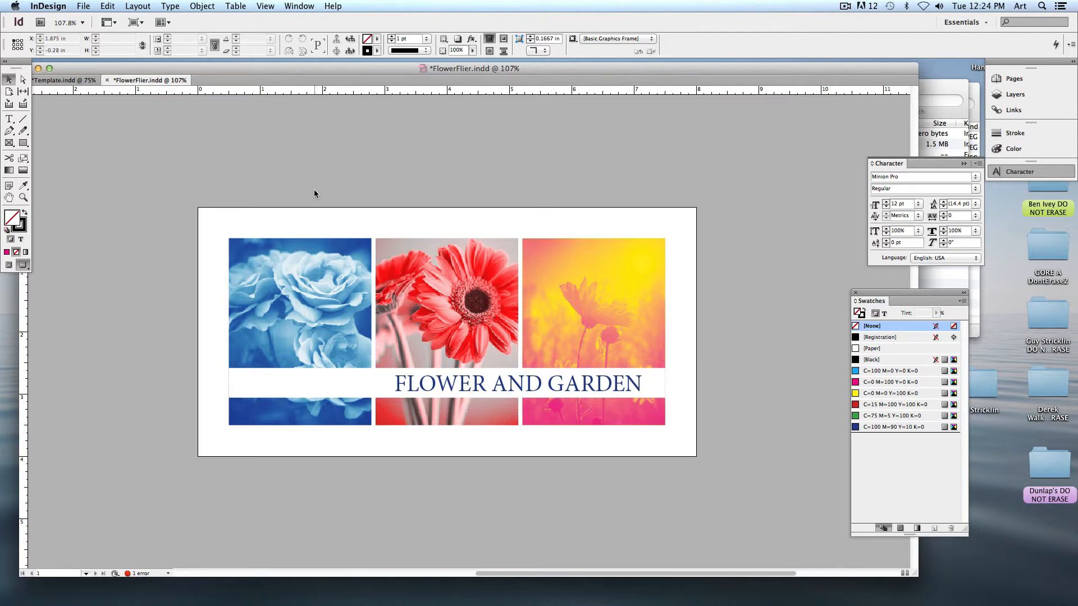
Switch to the Template.indd document and add a blank page 4 after page 3
{"action": "left_click", "coordinate": [72, 82]}
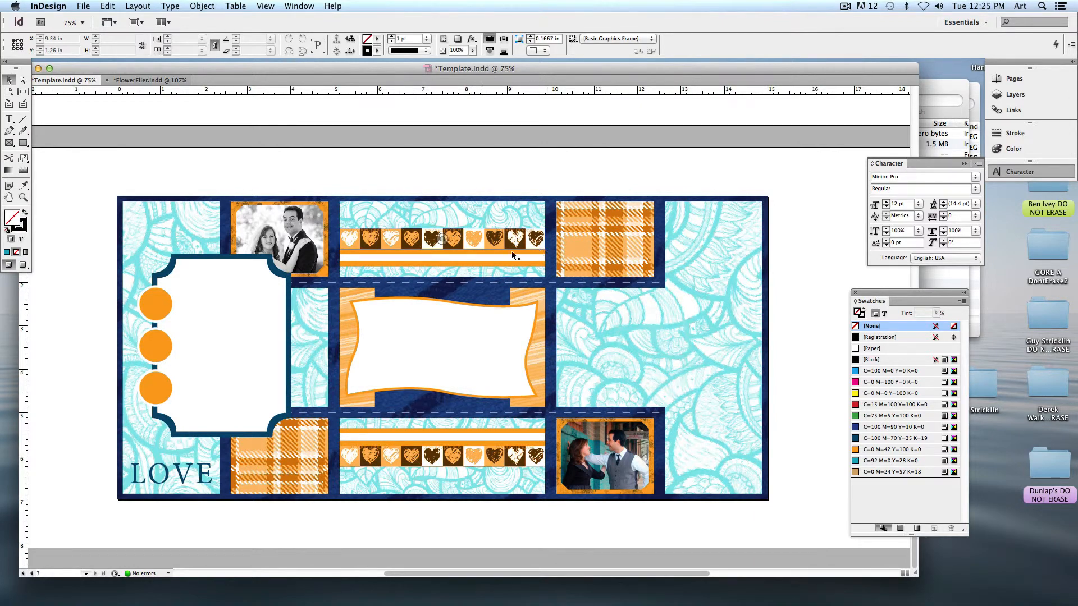
{"action": "left_click", "coordinate": [1005, 80]}
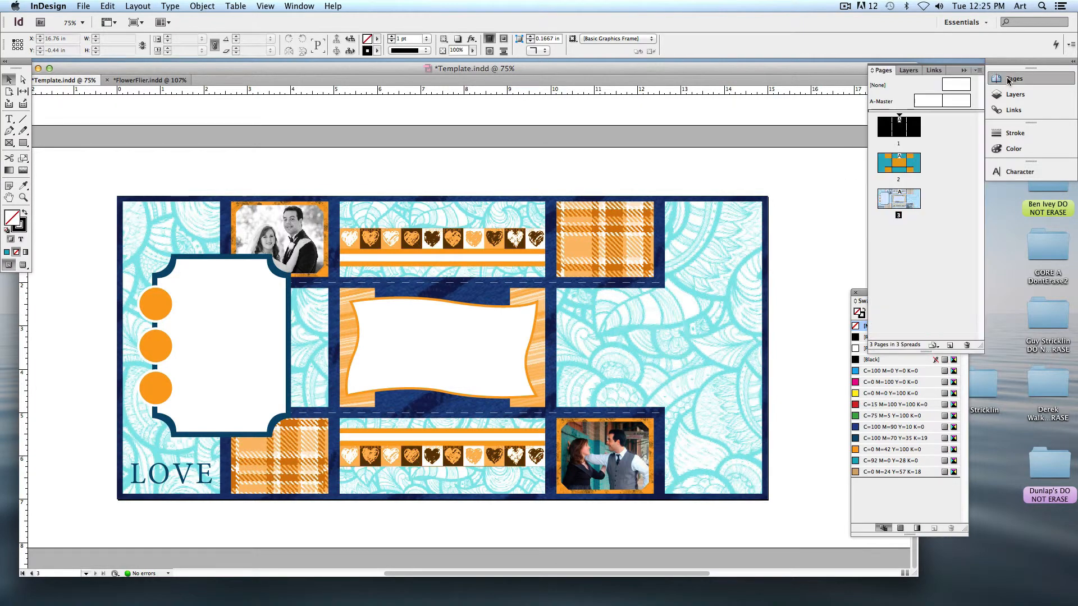
{"action": "left_click", "coordinate": [951, 346]}
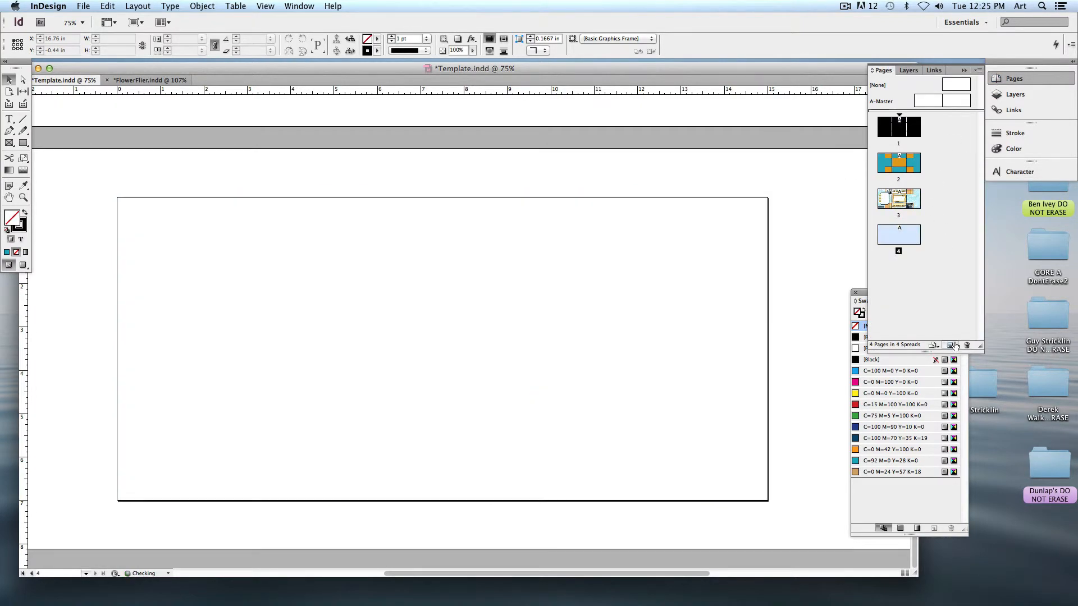
Move the white ornate frame with three orange circles off page 3 onto the pasteboard beside it
{"action": "left_click_drag", "start_coordinate": [664, 180], "coordinate": [676, 349]}
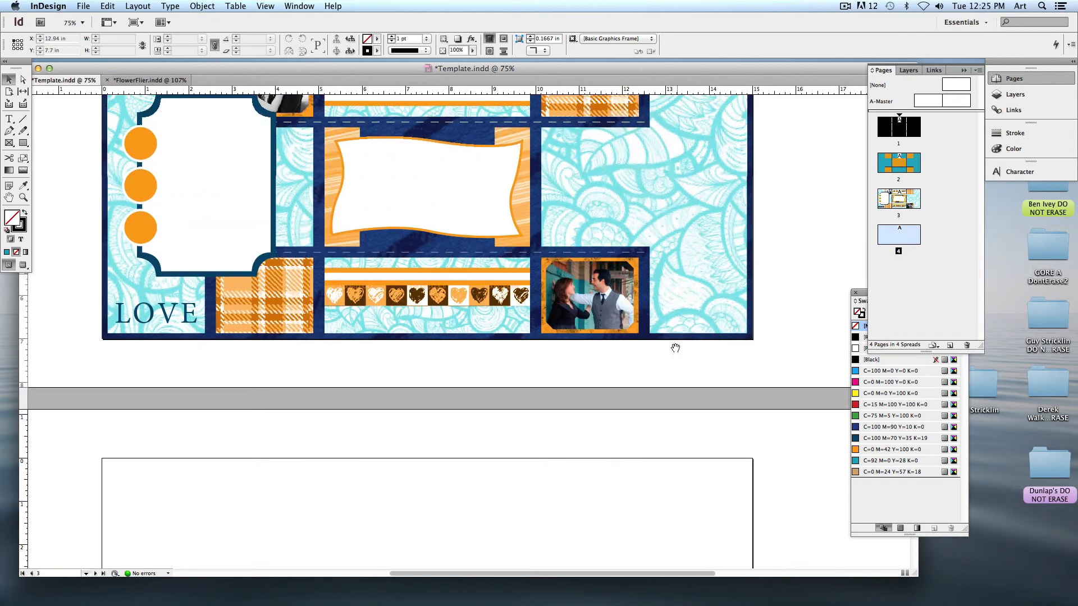
{"action": "left_click_drag", "start_coordinate": [643, 200], "coordinate": [638, 229]}
{"action": "key", "text": "super+minus"}
{"action": "left_click_drag", "start_coordinate": [692, 360], "coordinate": [690, 342]}
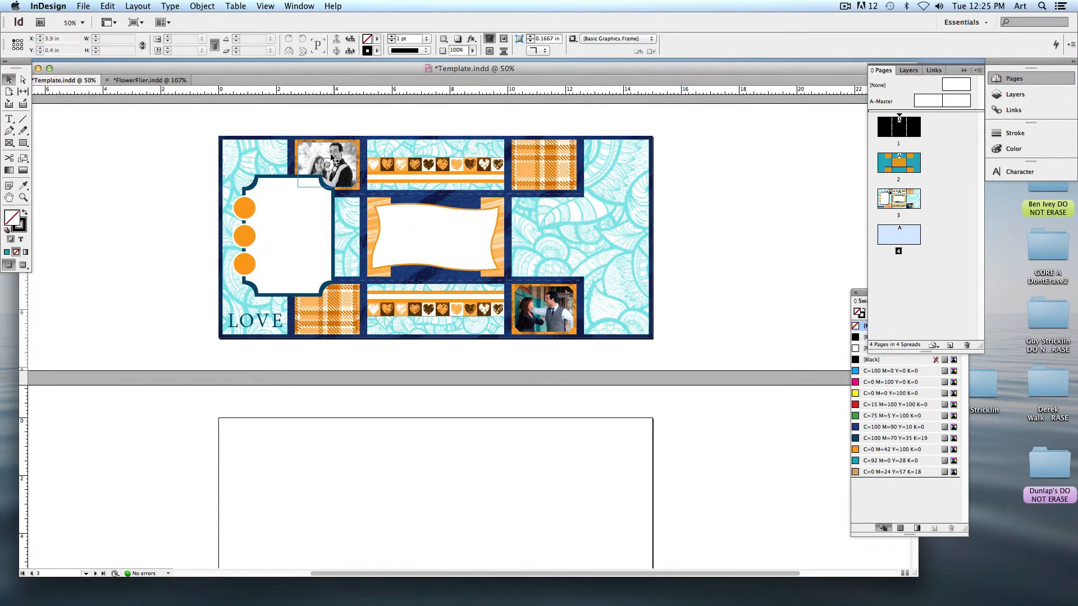
{"action": "scroll", "coordinate": [337, 224], "scroll_direction": "down", "scroll_amount": 2}
{"action": "left_click_drag", "start_coordinate": [323, 220], "coordinate": [154, 226]}
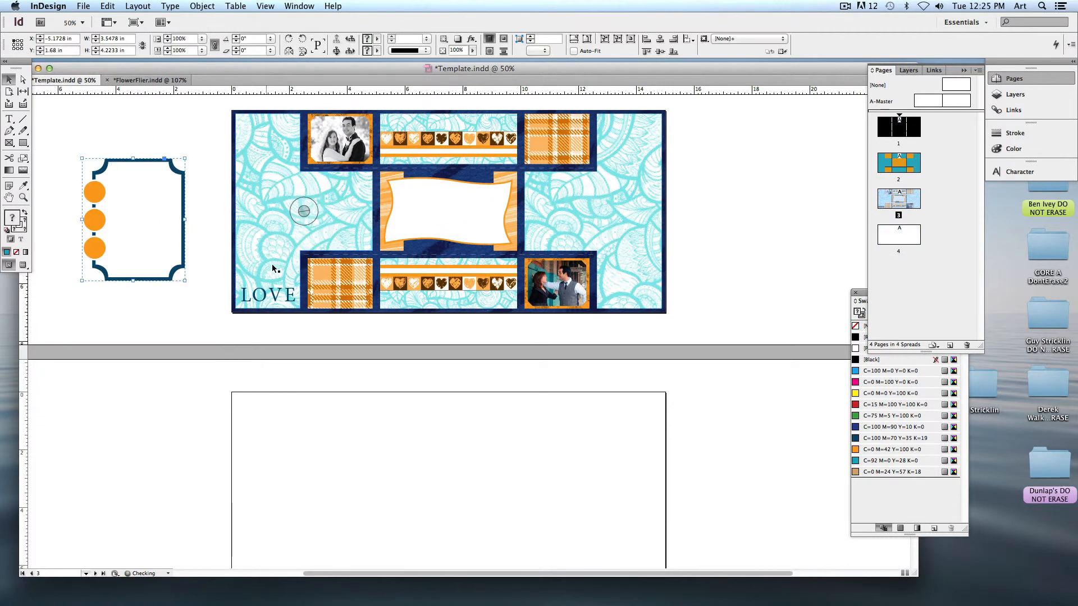
Move the LOVE text and the teal patterned panel behind it from page 3 to the same spot on page 4
{"action": "left_click", "coordinate": [269, 293]}
{"action": "left_click", "coordinate": [270, 216], "text": "shift"}
{"action": "left_click_drag", "start_coordinate": [269, 214], "coordinate": [269, 495]}
{"action": "scroll", "coordinate": [415, 437], "scroll_direction": "down", "scroll_amount": 3}
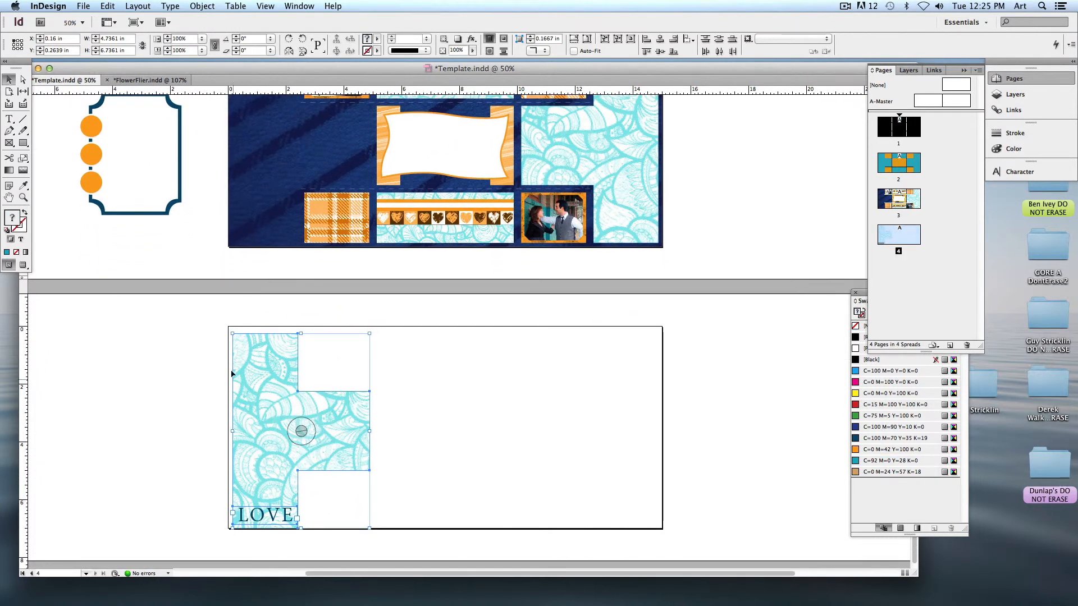
{"action": "left_click", "coordinate": [435, 401]}
Move the lower plaid square, the black-and-white couple photo and its orange backing from page 3 to page 4
{"action": "left_click", "coordinate": [318, 201]}
{"action": "left_click_drag", "start_coordinate": [319, 201], "coordinate": [331, 348]}
{"action": "scroll", "coordinate": [331, 348], "scroll_direction": "up", "scroll_amount": 3}
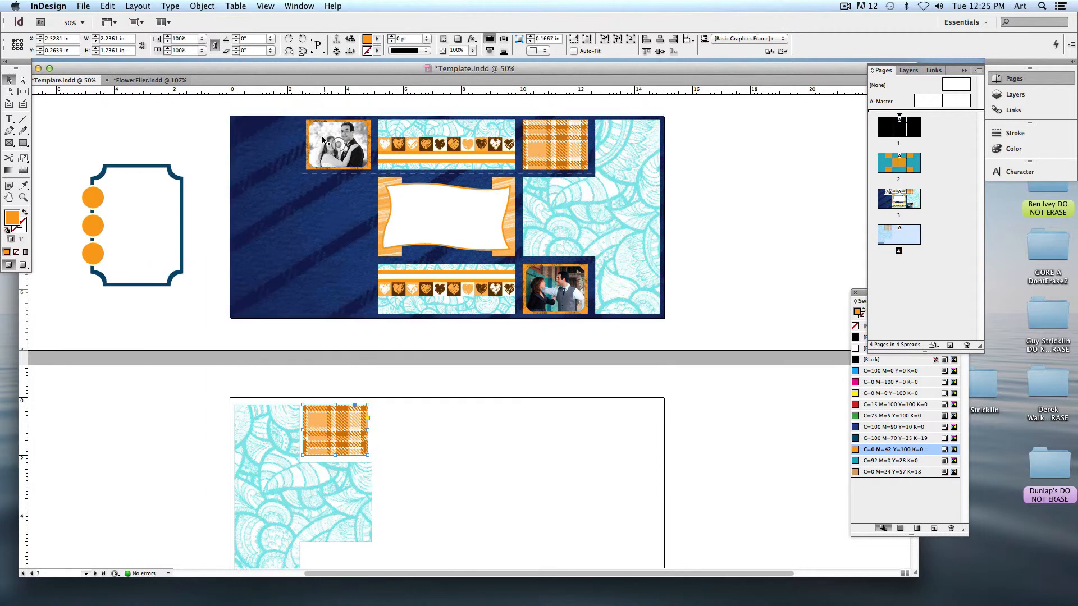
{"action": "left_click_drag", "start_coordinate": [319, 133], "coordinate": [398, 421]}
{"action": "left_click_drag", "start_coordinate": [338, 150], "coordinate": [462, 430]}
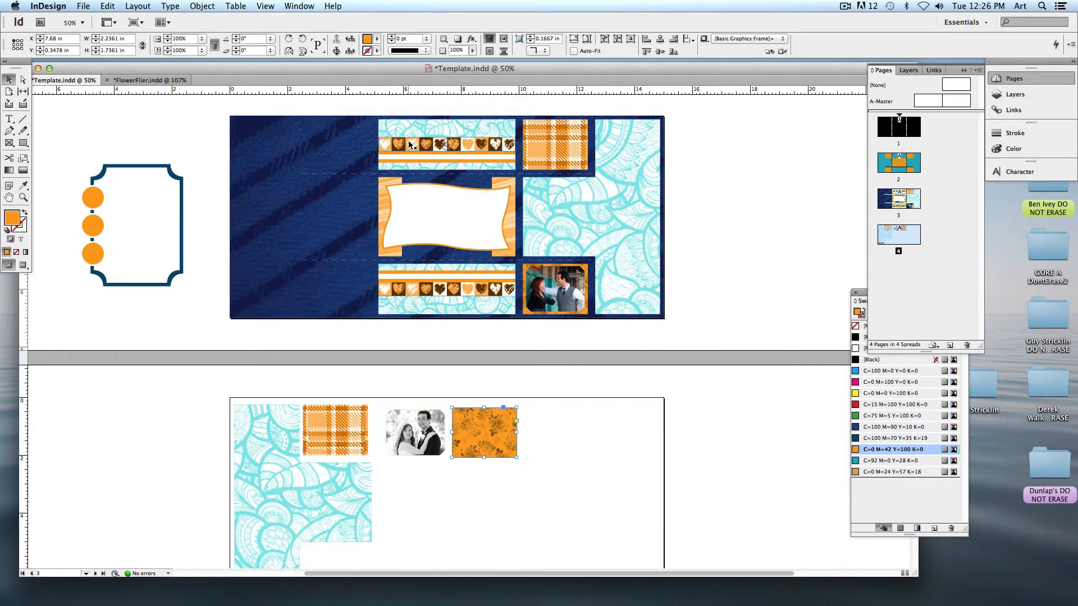
Try moving page 3's upper heart strip and its stripes to page 4, and undo the move
{"action": "left_click", "coordinate": [373, 112]}
{"action": "left_click", "coordinate": [321, 153]}
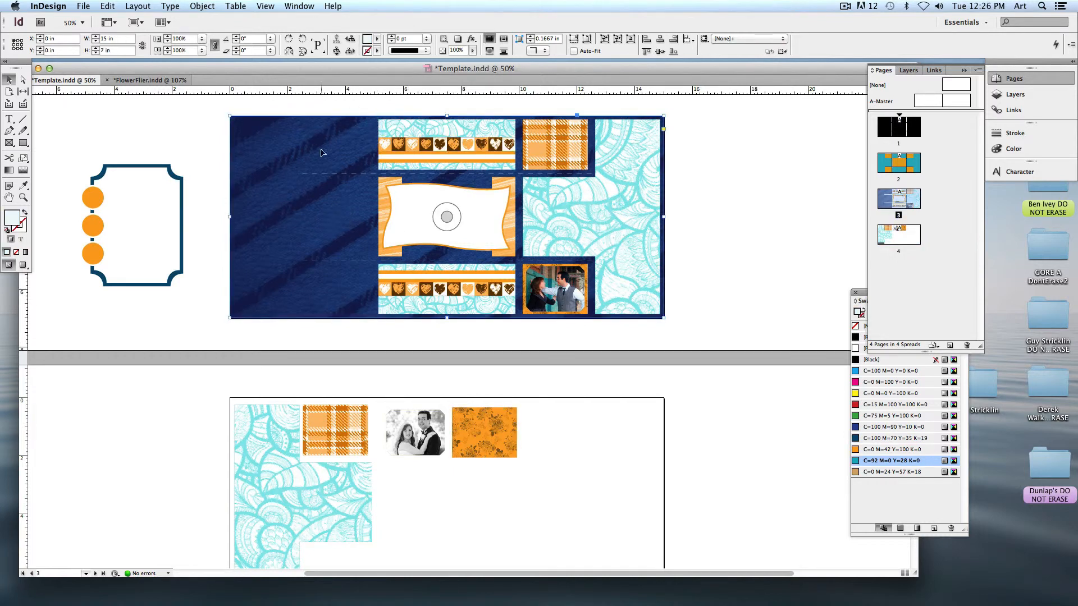
{"action": "left_click", "coordinate": [394, 160]}
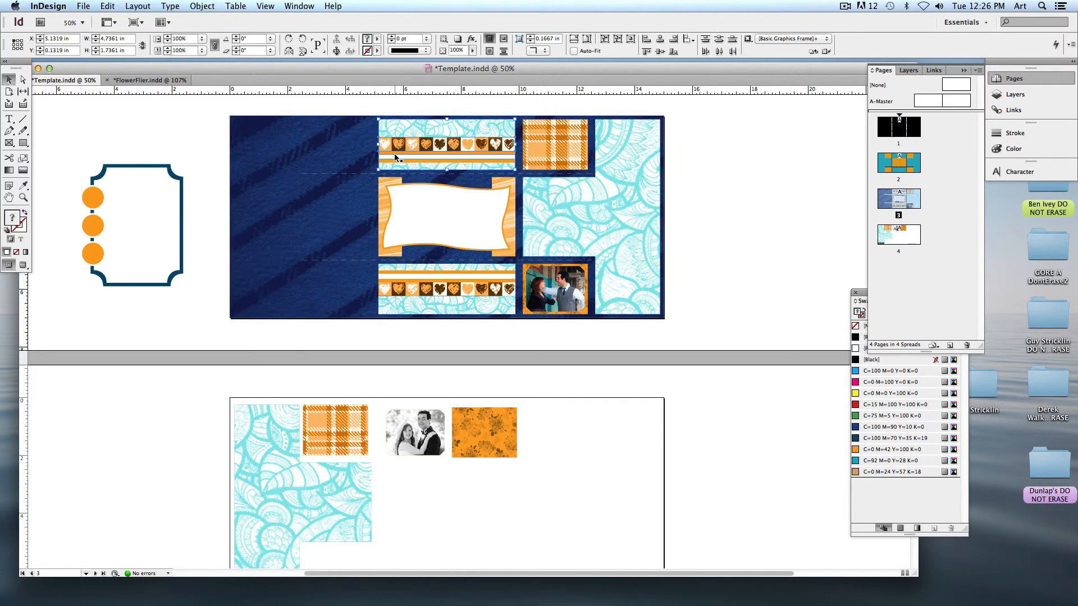
{"action": "left_click", "coordinate": [392, 165], "text": "shift"}
{"action": "left_click_drag", "start_coordinate": [392, 145], "coordinate": [410, 498]}
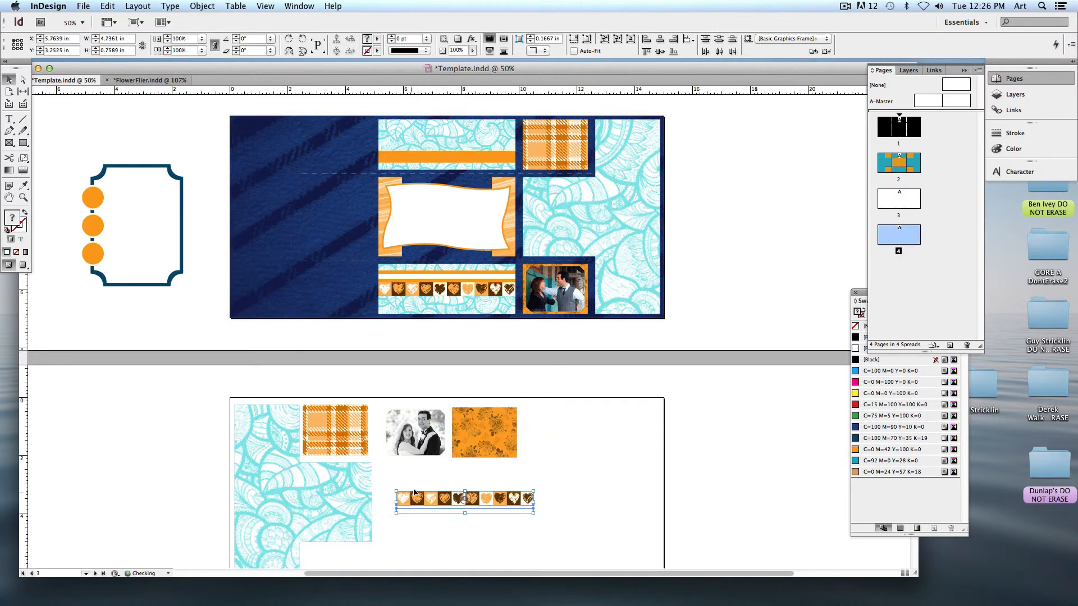
{"action": "key", "text": "super+z"}
{"action": "left_click", "coordinate": [396, 103]}
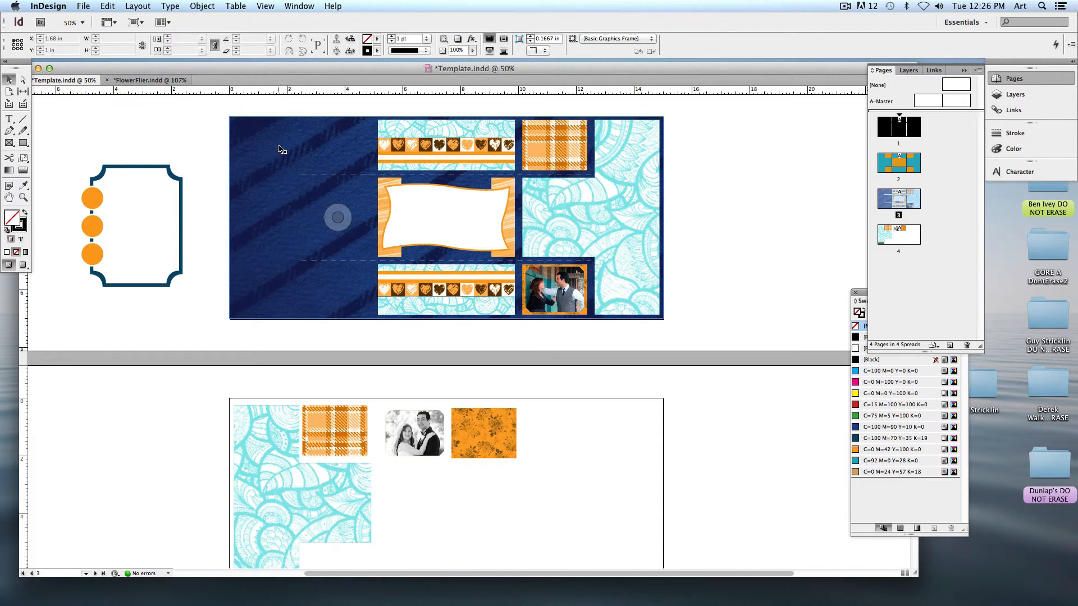
Show the guides over the page 3 layout
{"action": "scroll", "coordinate": [413, 423], "scroll_direction": "down", "scroll_amount": 5}
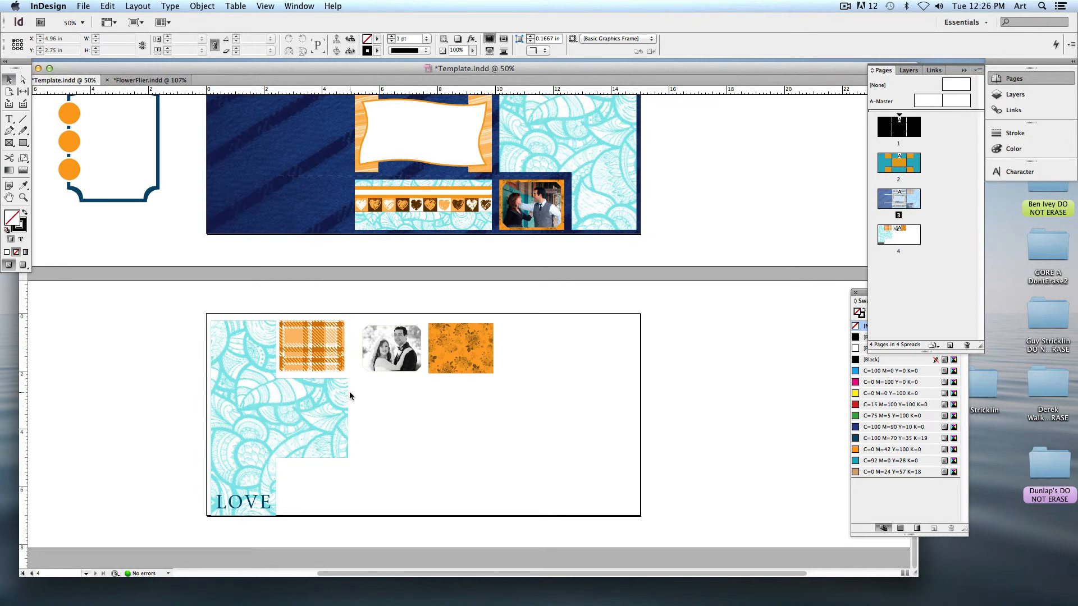
{"action": "scroll", "coordinate": [354, 382], "scroll_direction": "up", "scroll_amount": 5}
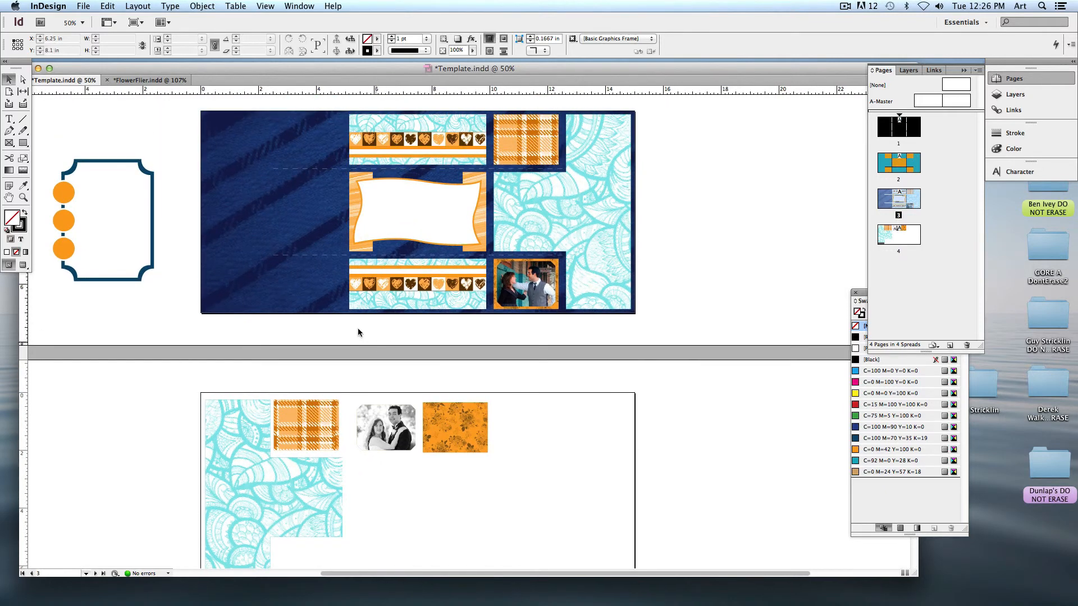
{"action": "key", "text": "super+equal"}
{"action": "left_click_drag", "start_coordinate": [197, 202], "coordinate": [243, 327]}
{"action": "left_click", "coordinate": [265, 6]}
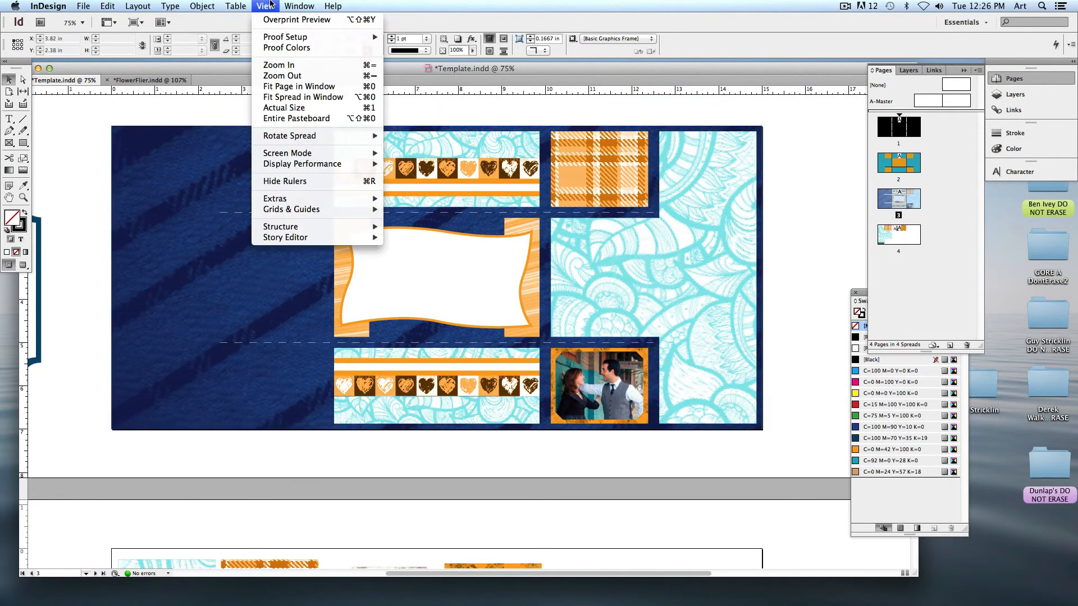
{"action": "mouse_move", "coordinate": [306, 211]}
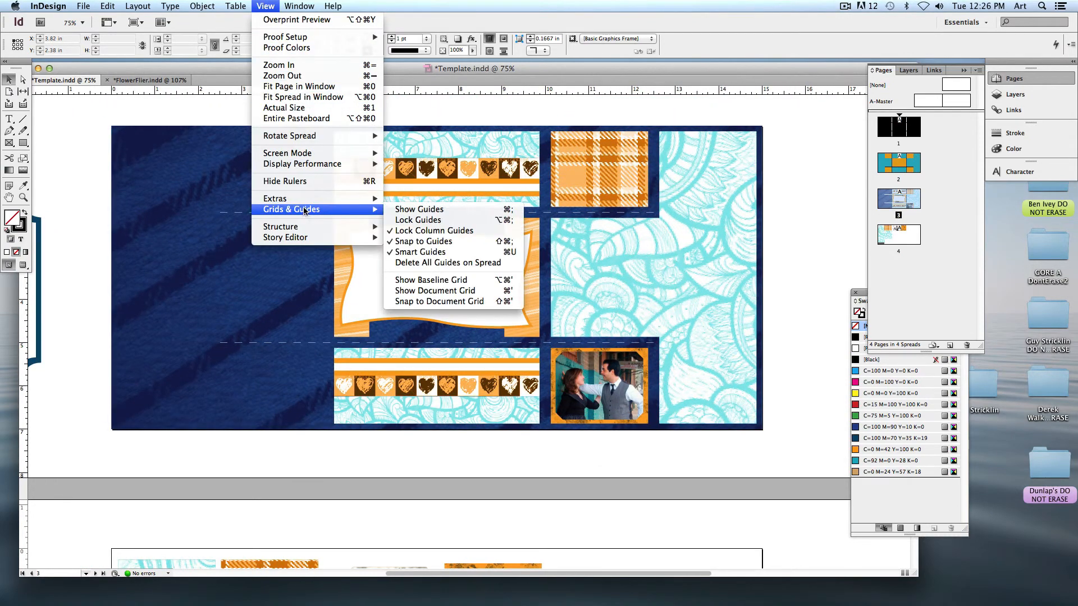
{"action": "left_click", "coordinate": [404, 210]}
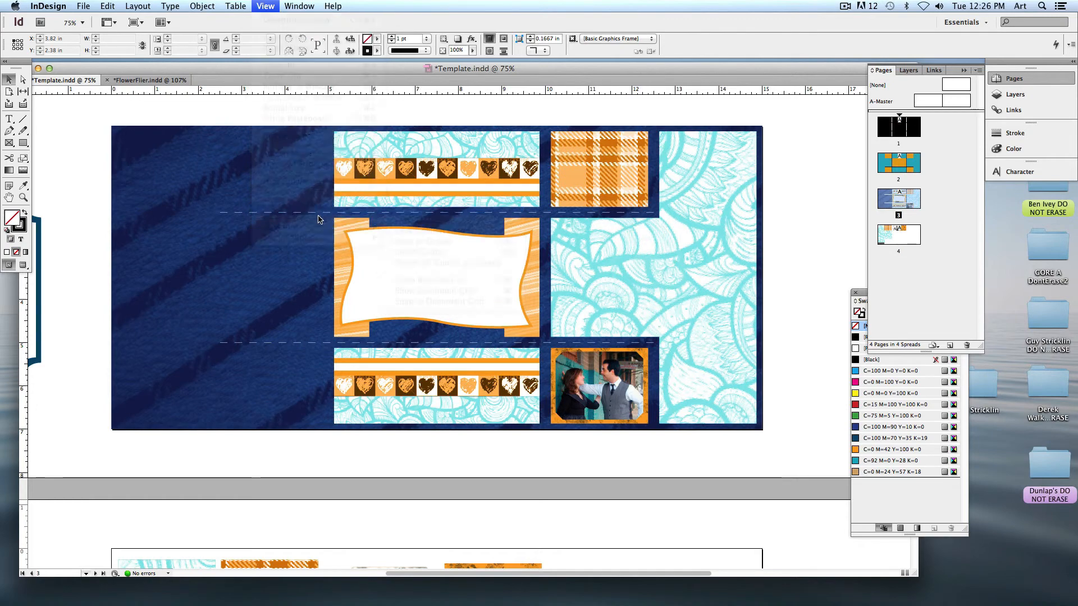
Extend the upper-left corner of page 3's navy background frame to the bleed line at X -0.125 in, Y -0.125 in
{"action": "left_click_drag", "start_coordinate": [171, 147], "coordinate": [314, 293]}
{"action": "key", "text": "super+equal"}
{"action": "key", "text": "super+equal"}
{"action": "left_click_drag", "start_coordinate": [248, 231], "coordinate": [393, 261]}
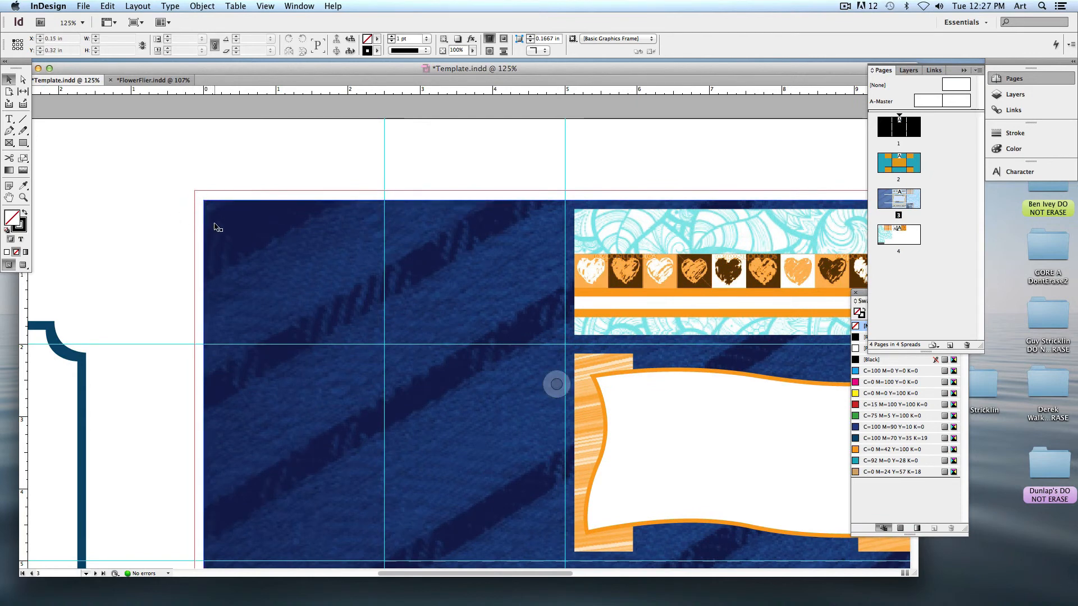
{"action": "left_click", "coordinate": [269, 251]}
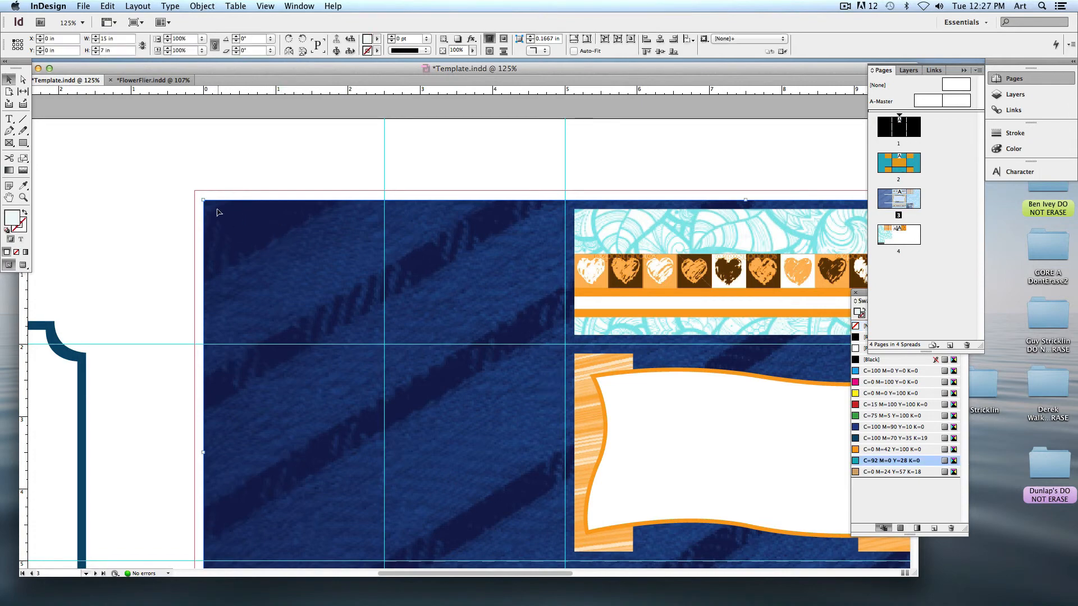
{"action": "left_click_drag", "start_coordinate": [203, 200], "coordinate": [194, 191]}
Extend the navy background frame's lower-right corner to the bleed line and view the whole page 3 layout
{"action": "key", "text": "space"}
{"action": "left_click_drag", "start_coordinate": [359, 284], "coordinate": [177, 164]}
{"action": "left_click_drag", "start_coordinate": [427, 313], "coordinate": [89, 85]}
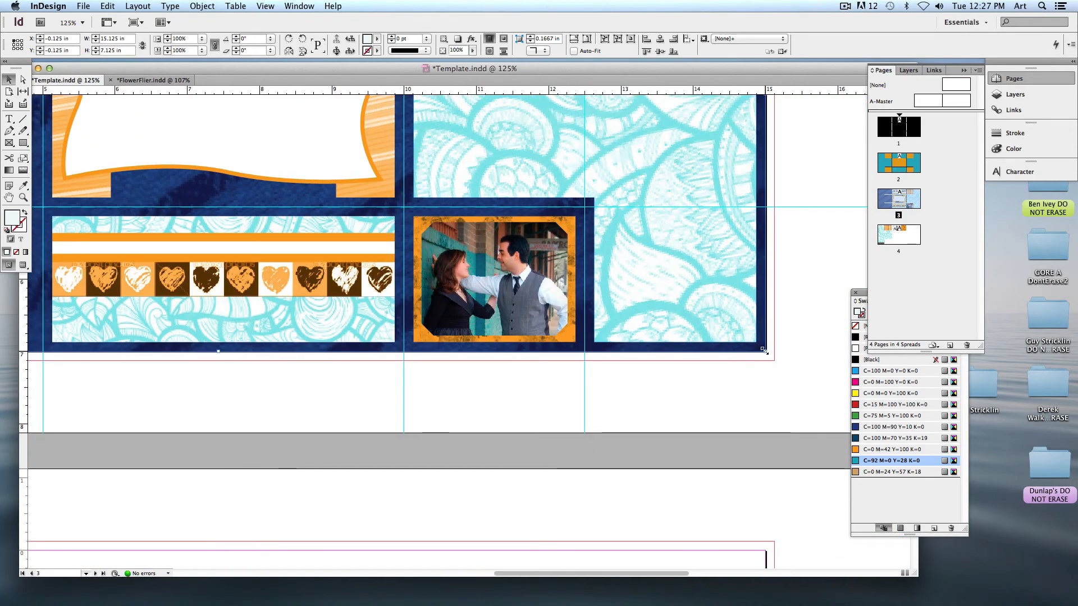
{"action": "left_click_drag", "start_coordinate": [765, 352], "coordinate": [774, 361]}
{"action": "left_click", "coordinate": [724, 429]}
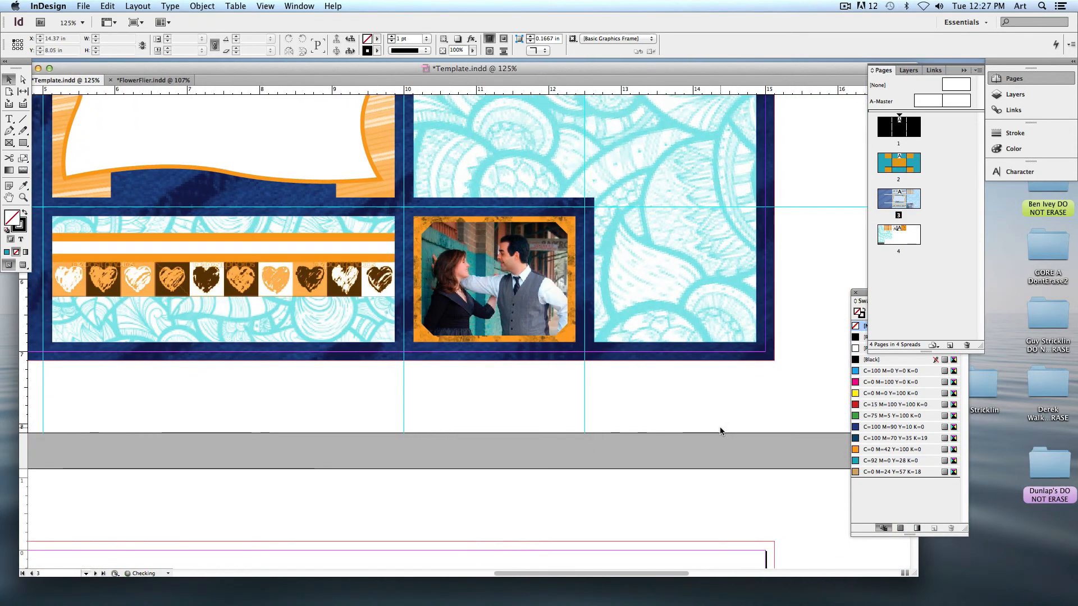
{"action": "key", "text": "super+0"}
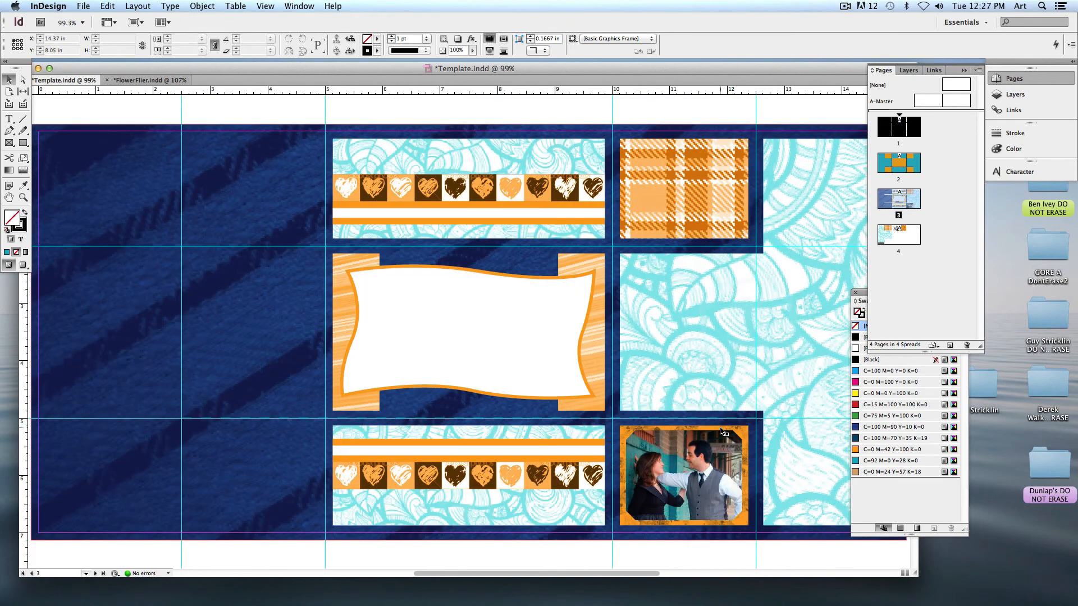
{"action": "key", "text": "super+minus"}
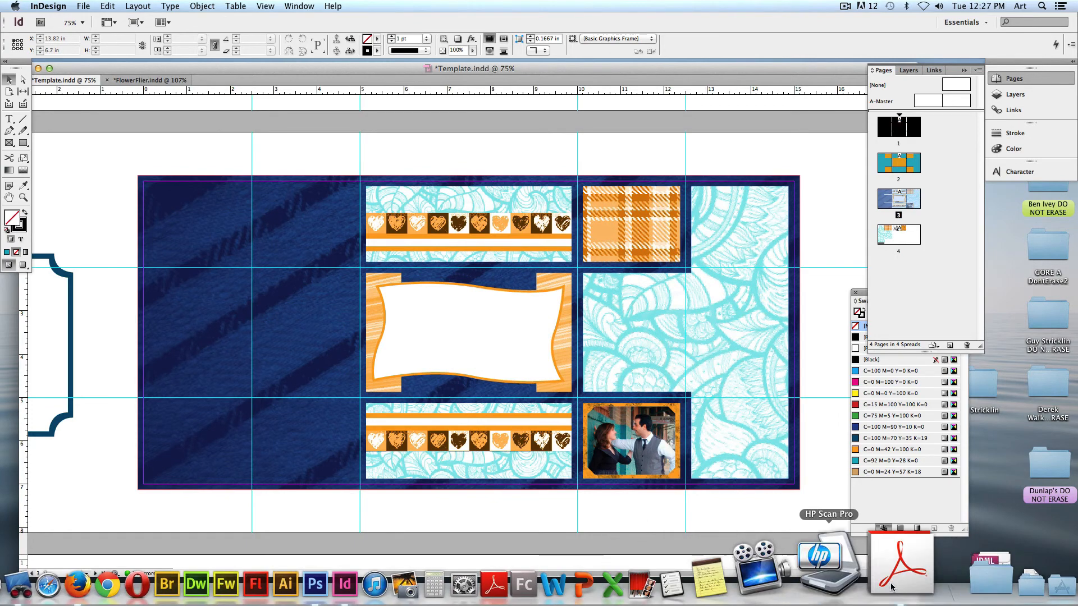
Switch to Remote Desktop and stop the active screen-sharing task
{"action": "left_click", "coordinate": [1010, 578]}
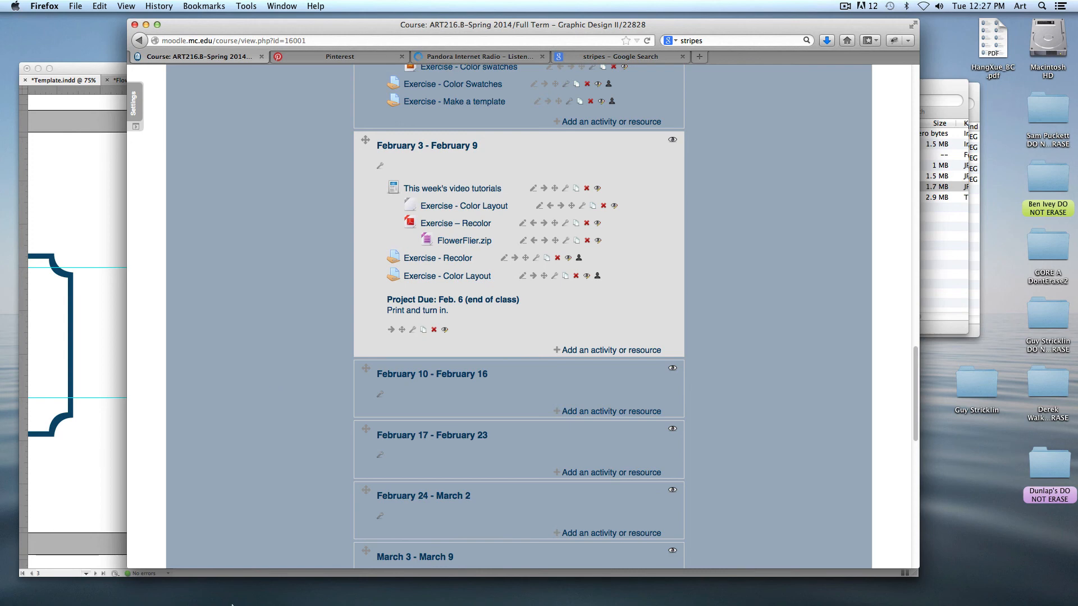
{"action": "mouse_move", "coordinate": [222, 584]}
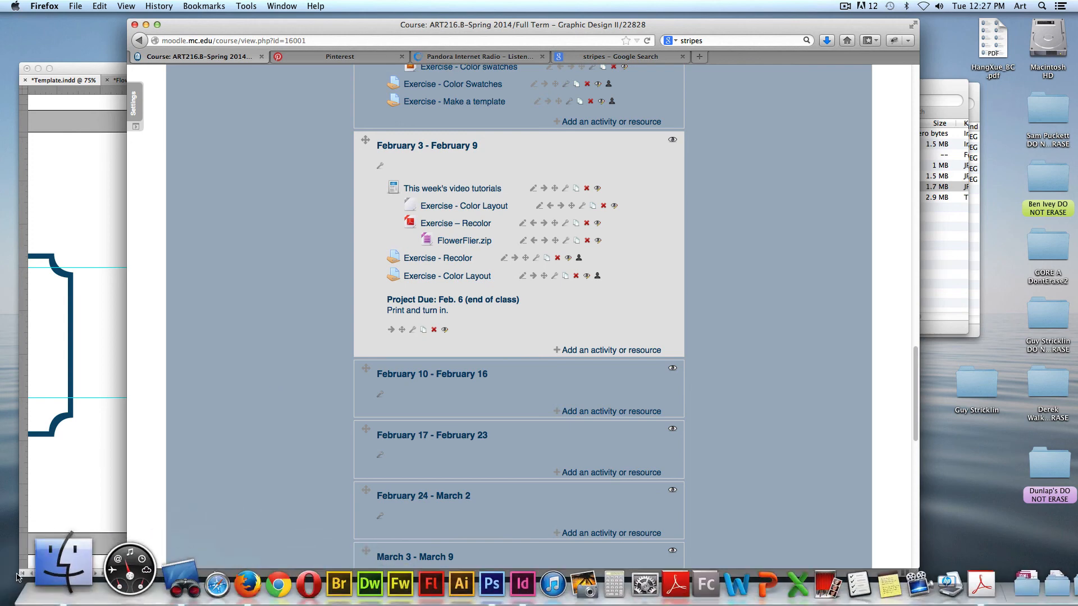
{"action": "left_click", "coordinate": [24, 584]}
{"action": "left_click", "coordinate": [383, 326]}
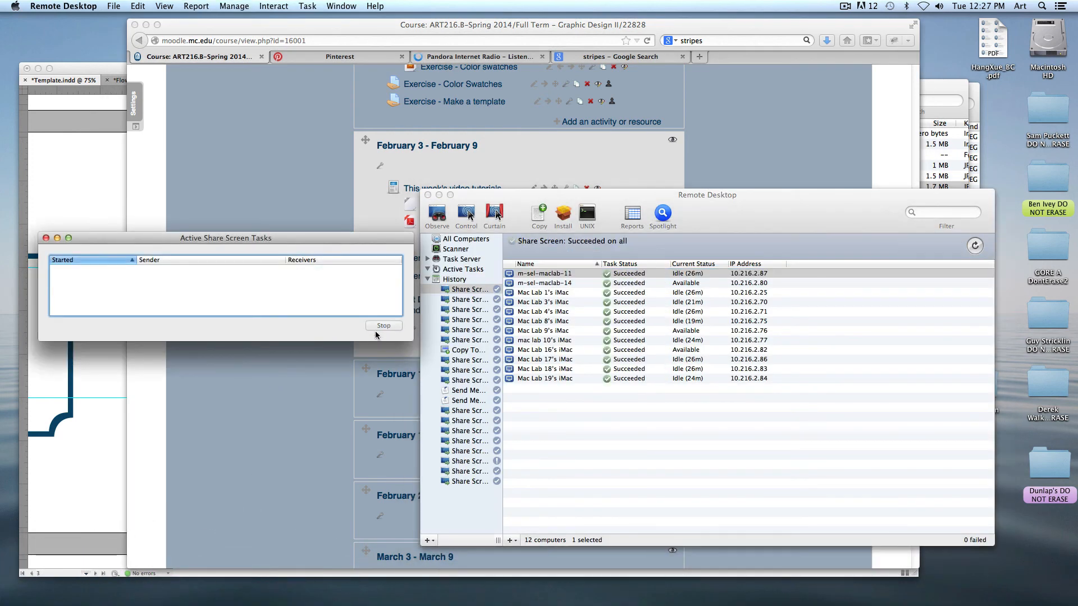
{"action": "left_click", "coordinate": [825, 578]}
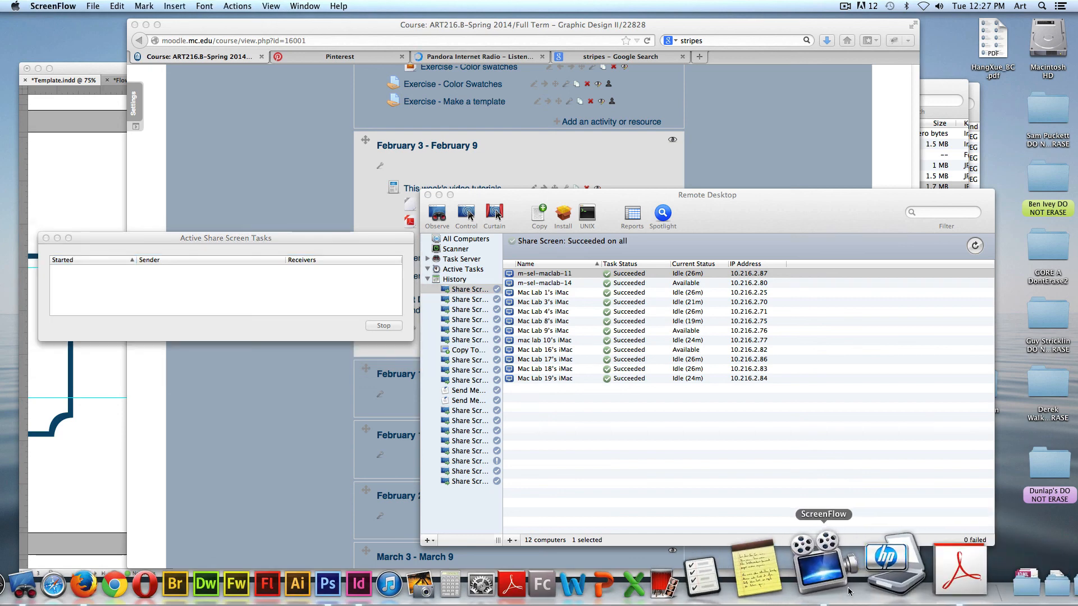
{"action": "left_click", "coordinate": [855, 5]}
{"action": "left_click", "coordinate": [846, 5]}
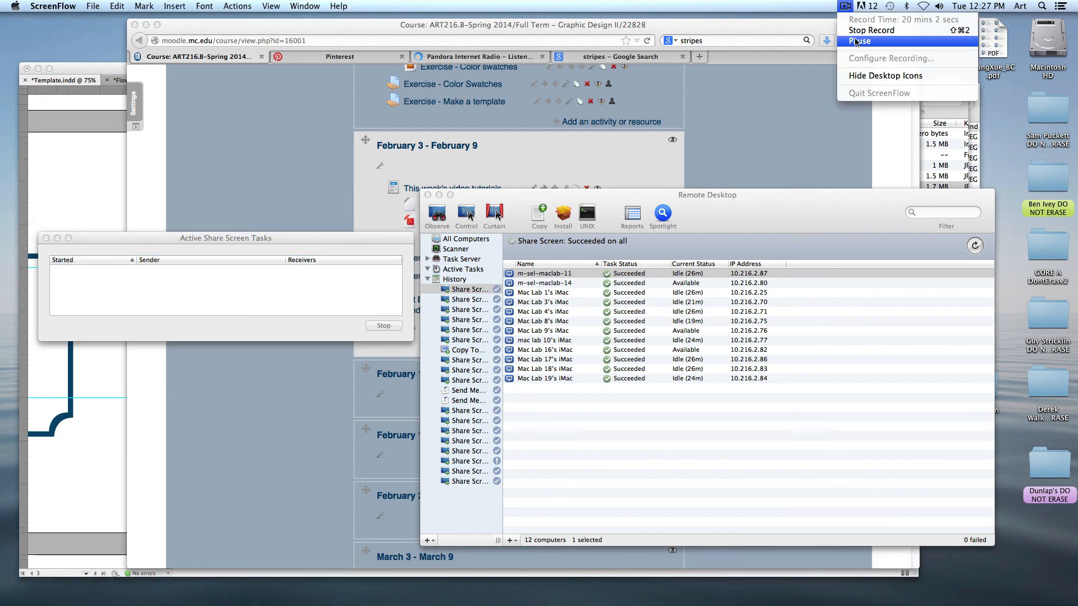